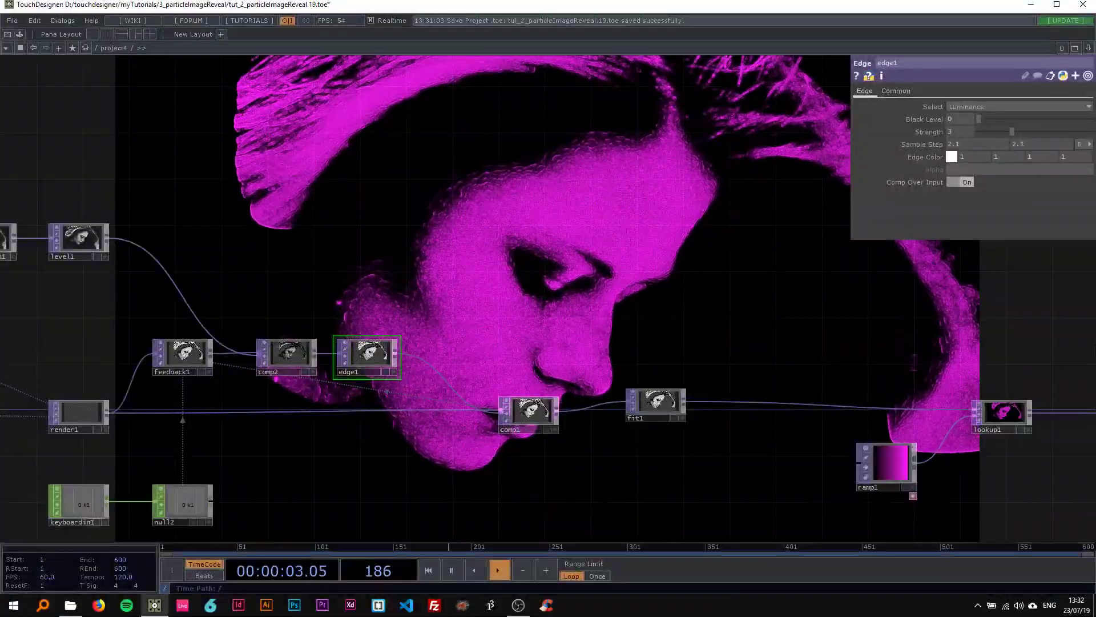
Examine the existing particle image reveal network from the circle source through to the background output
scroll(613, 299, "down", 5)
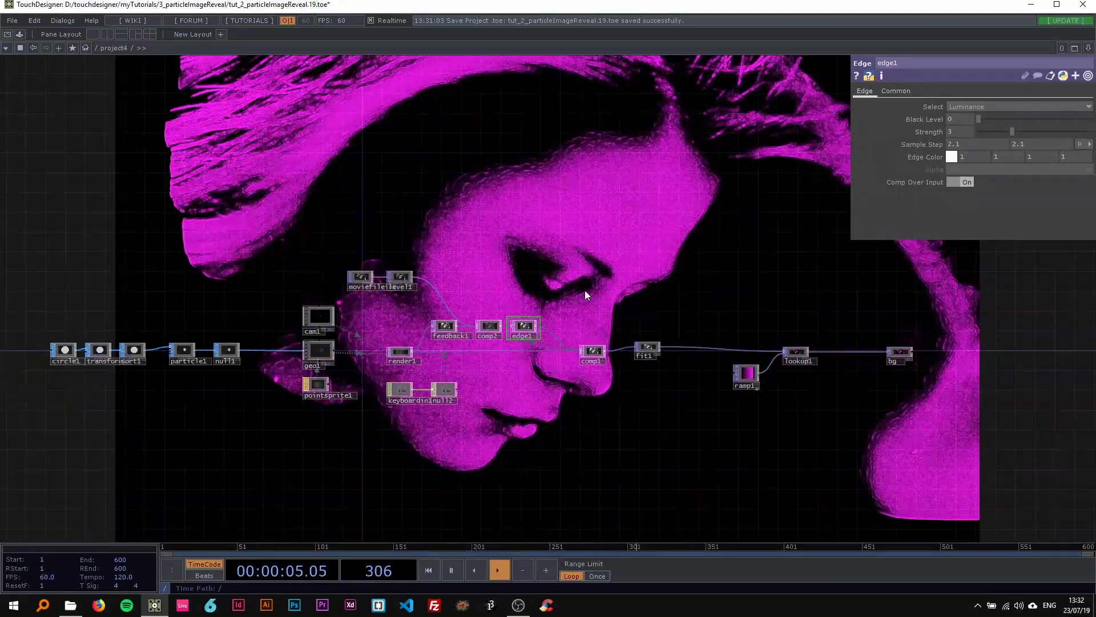
left_click_drag(589, 313, 626, 291)
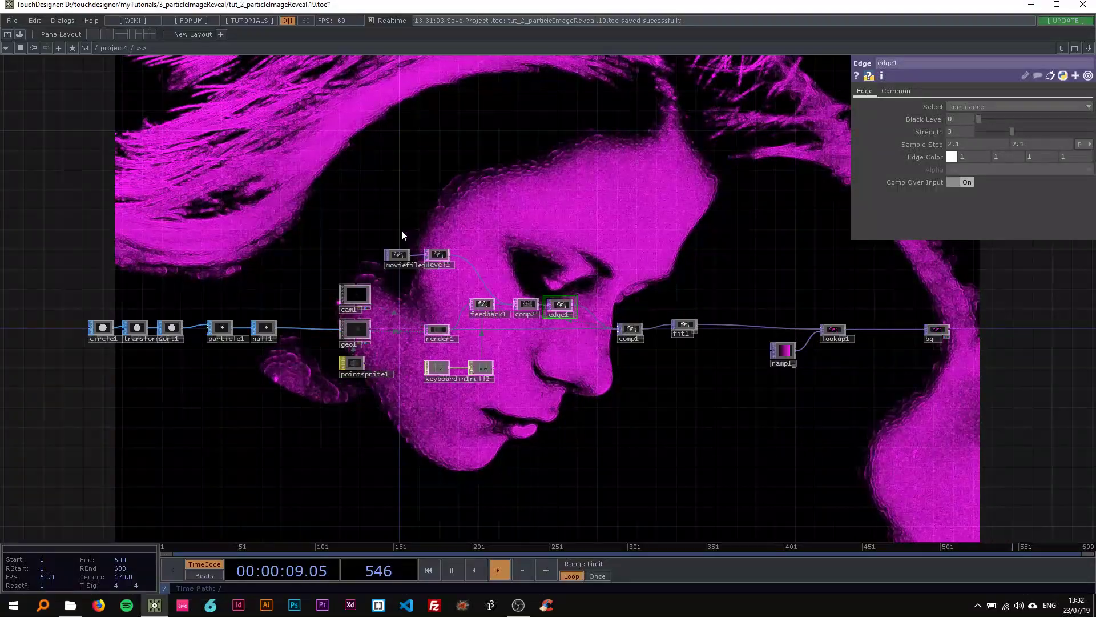
scroll(523, 333, "up", 3)
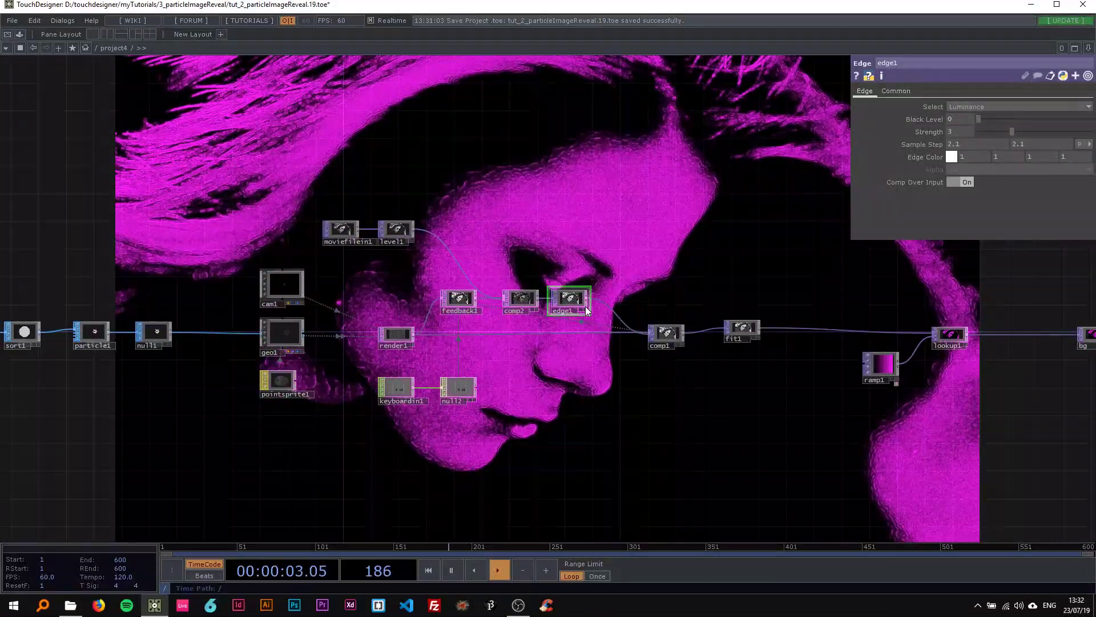
scroll(567, 316, "up", 3)
scroll(566, 314, "down", 3)
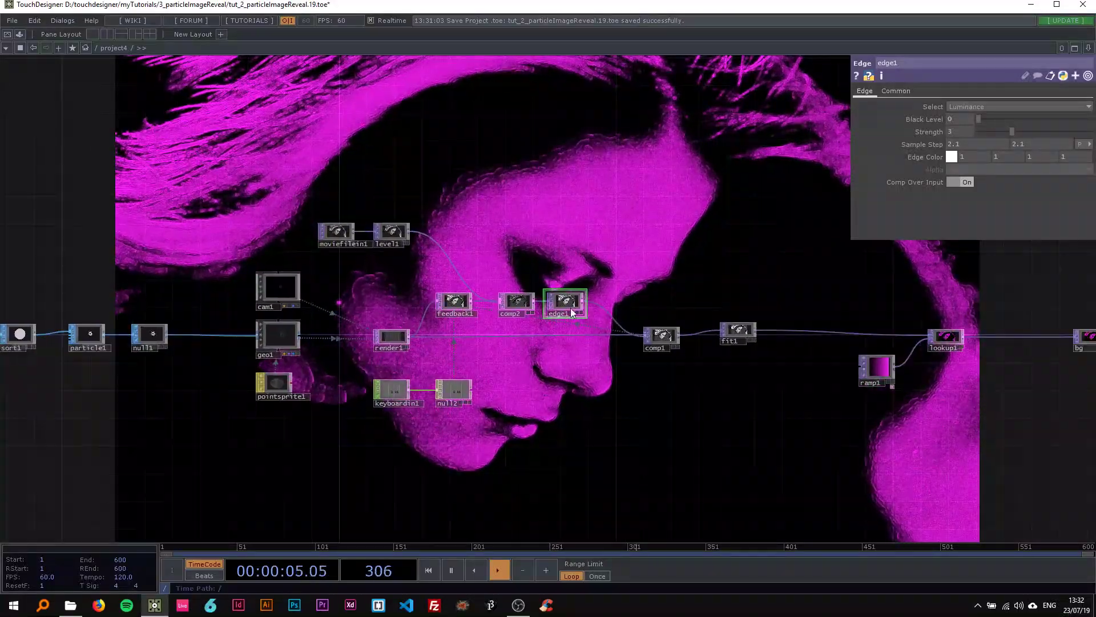
scroll(557, 278, "down", 3)
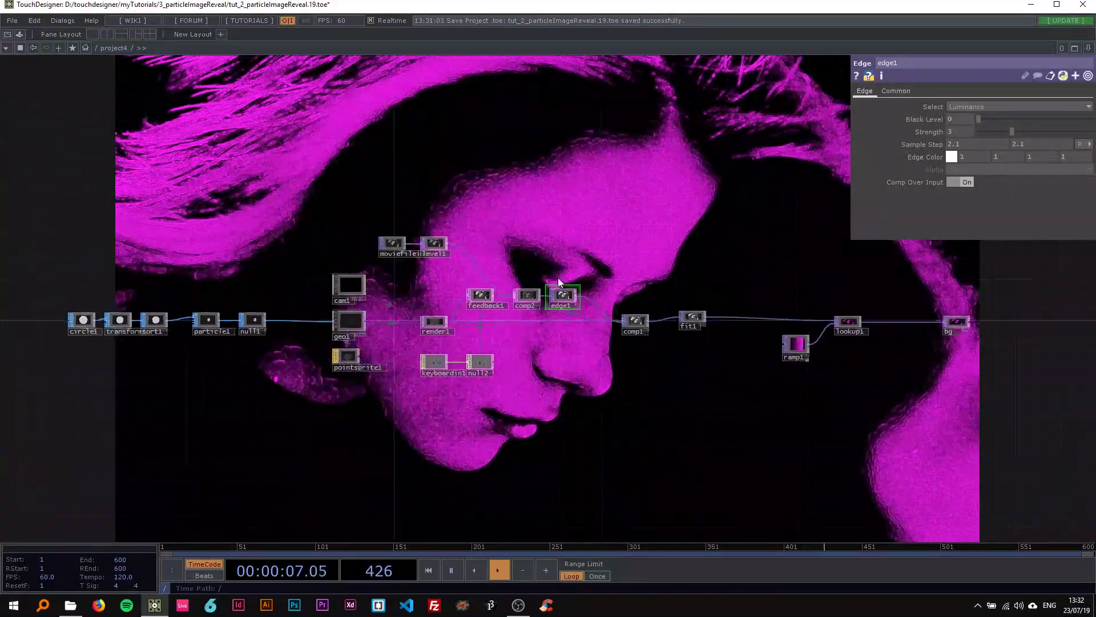
left_click_drag(556, 255, 534, 340)
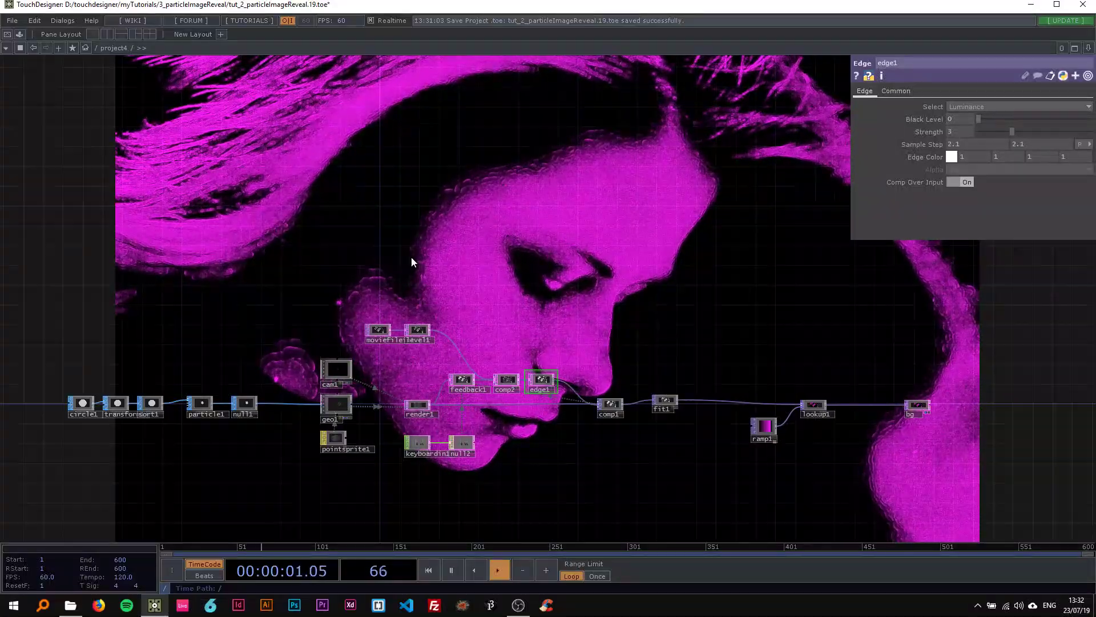
left_click_drag(277, 364, 350, 310)
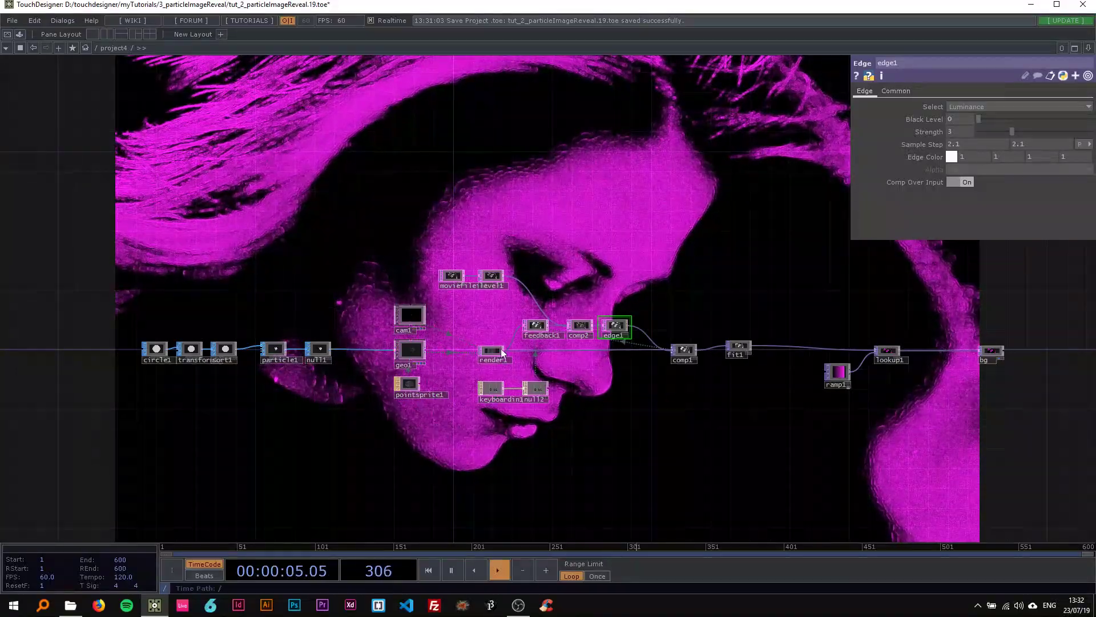
Select every operator in the project4 network and delete them all
left_click_drag(150, 250, 1027, 458)
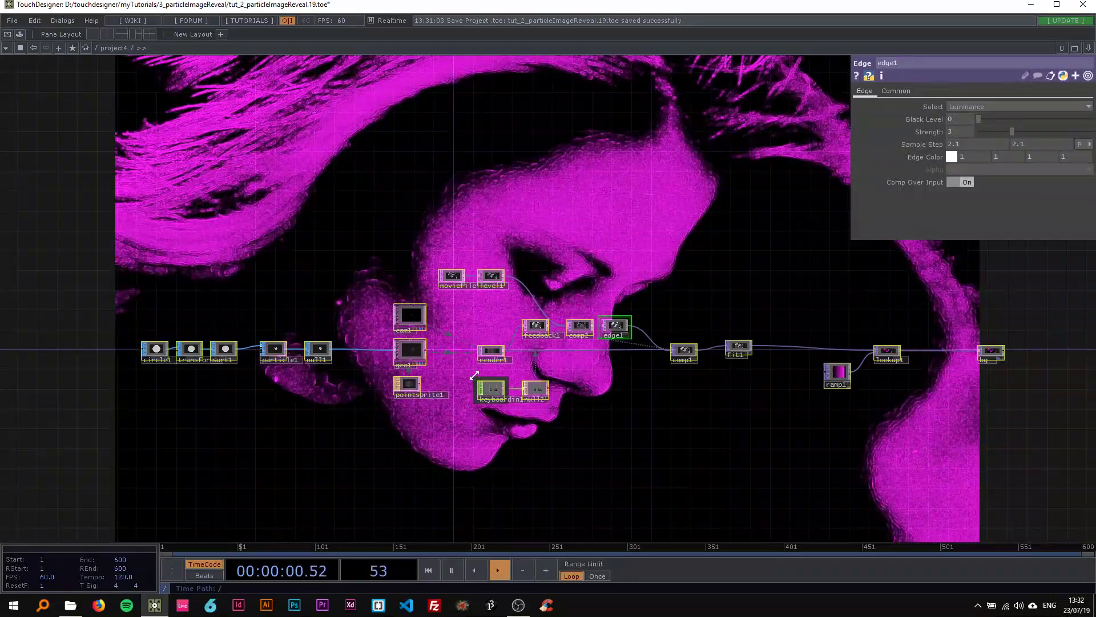
key("Delete")
scroll(204, 369, "up", 2)
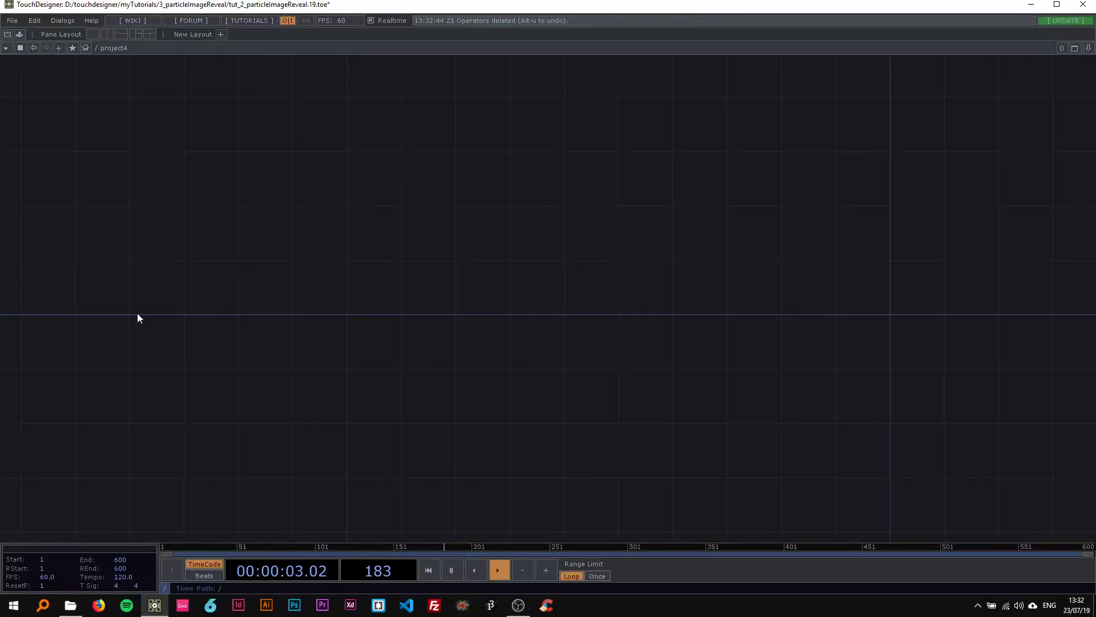
Add a Circle SOP to the empty network as the start of a new chain
key("Tab")
type("circ")
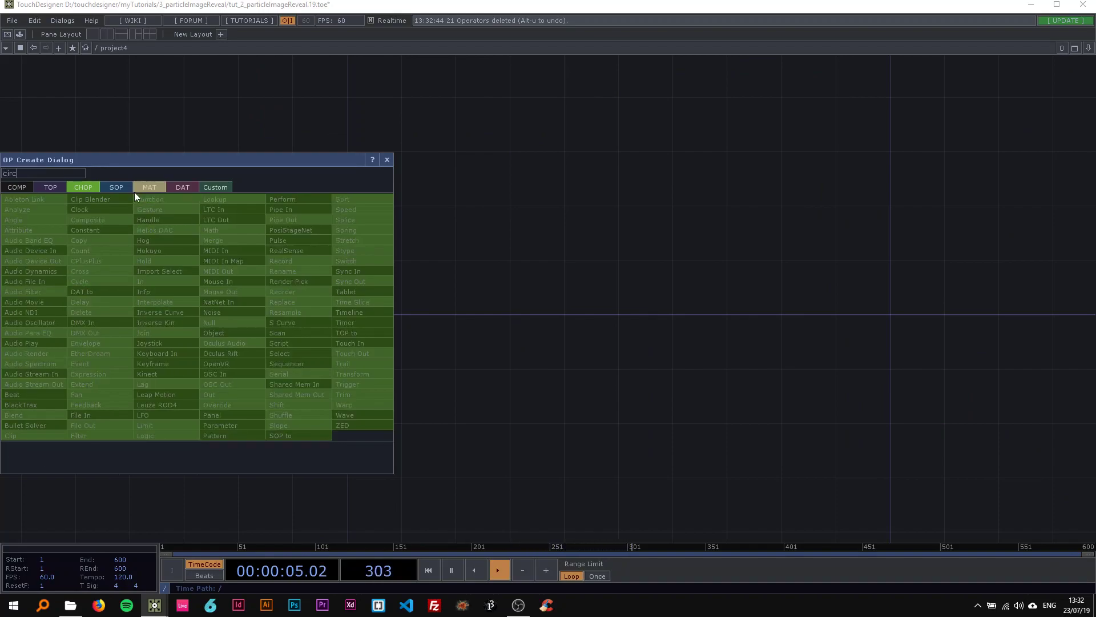
left_click(116, 188)
left_click(34, 379)
left_click(161, 314)
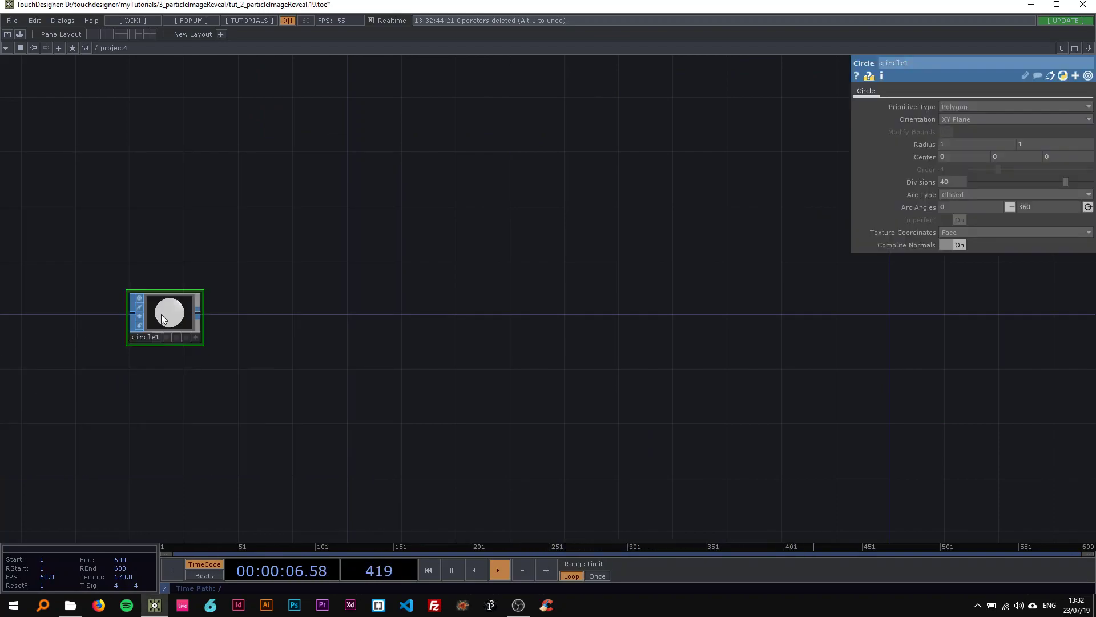
Add a Transform SOP after the circle and set its Uniform Scale to 0.1
right_click(196, 314)
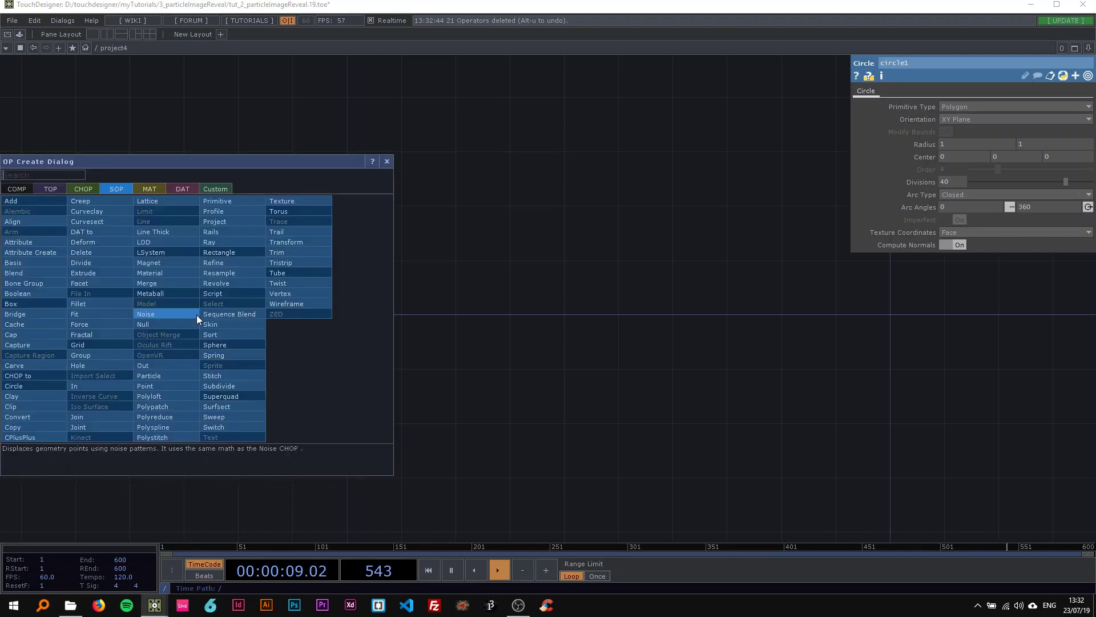
left_click(299, 244)
left_click(266, 315)
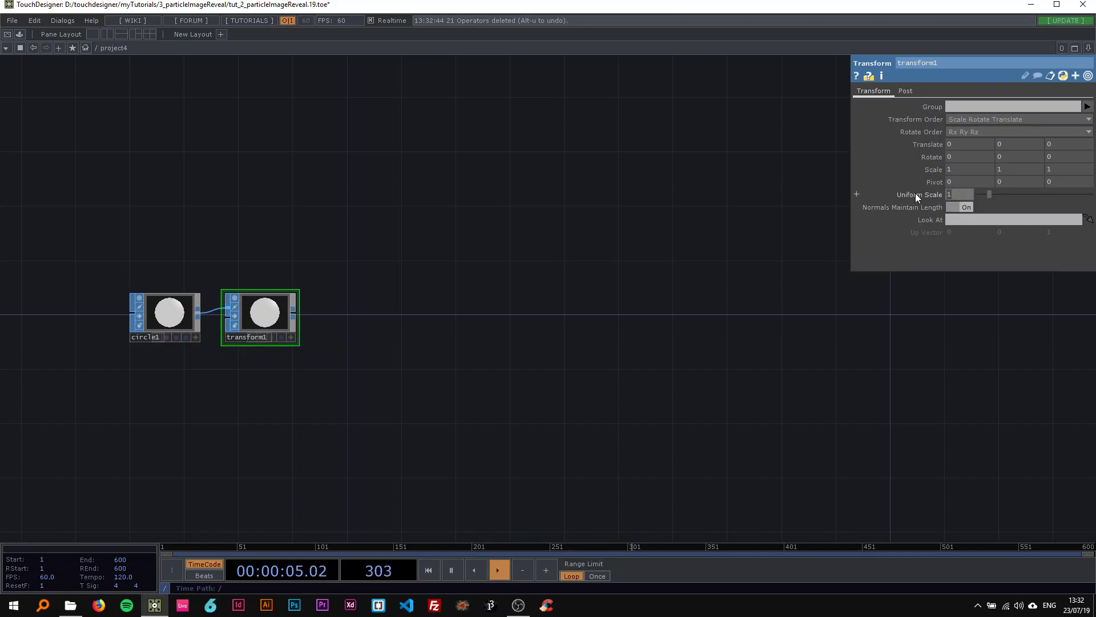
type("0.1")
key("Return")
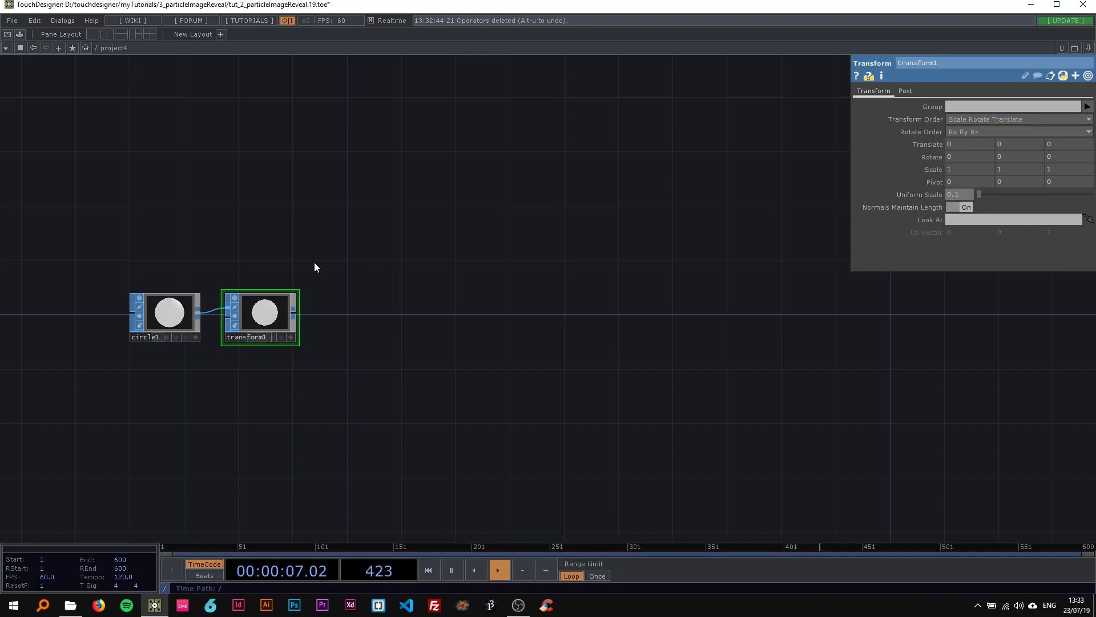
Add a Sort SOP after the transform and set its Point Sort to Random
right_click(294, 311)
type("sort")
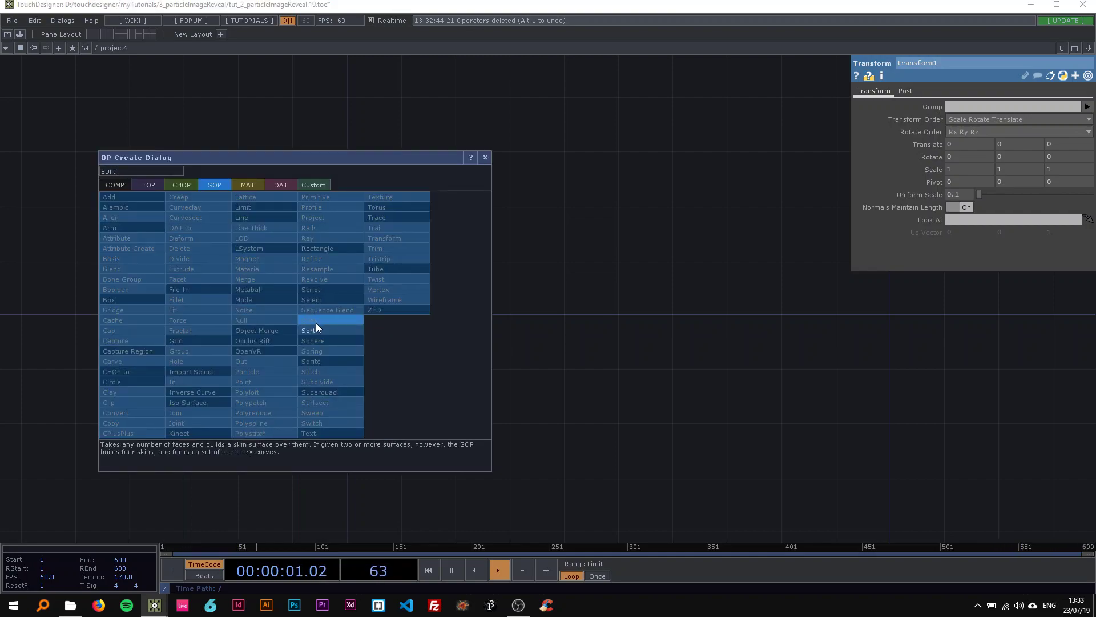
left_click(320, 330)
left_click(353, 320)
scroll(353, 321, "up", 4)
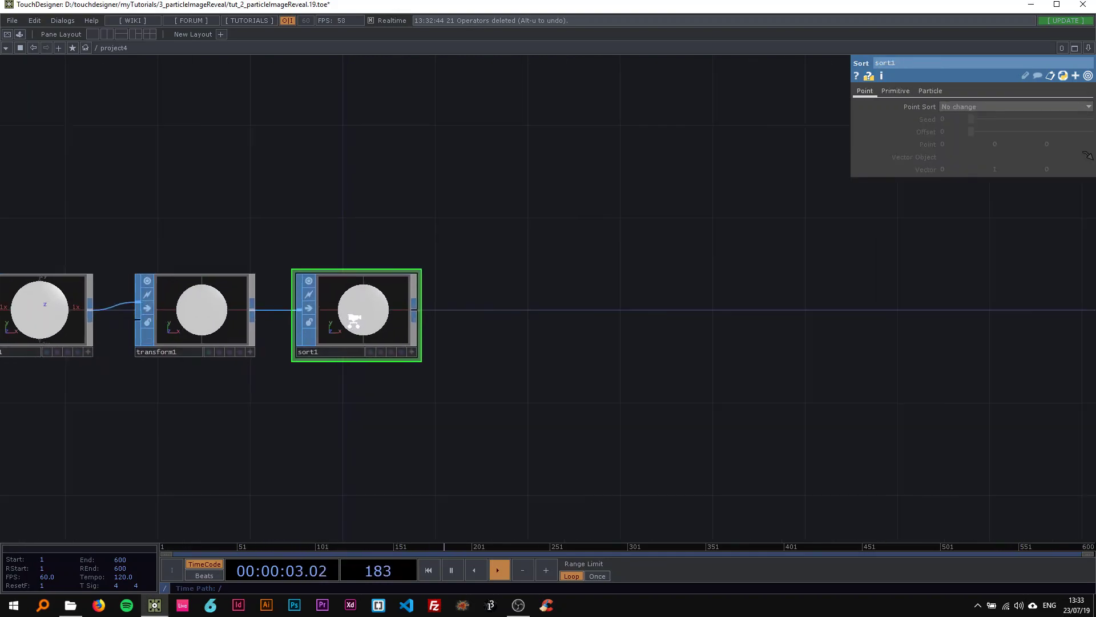
left_click(957, 108)
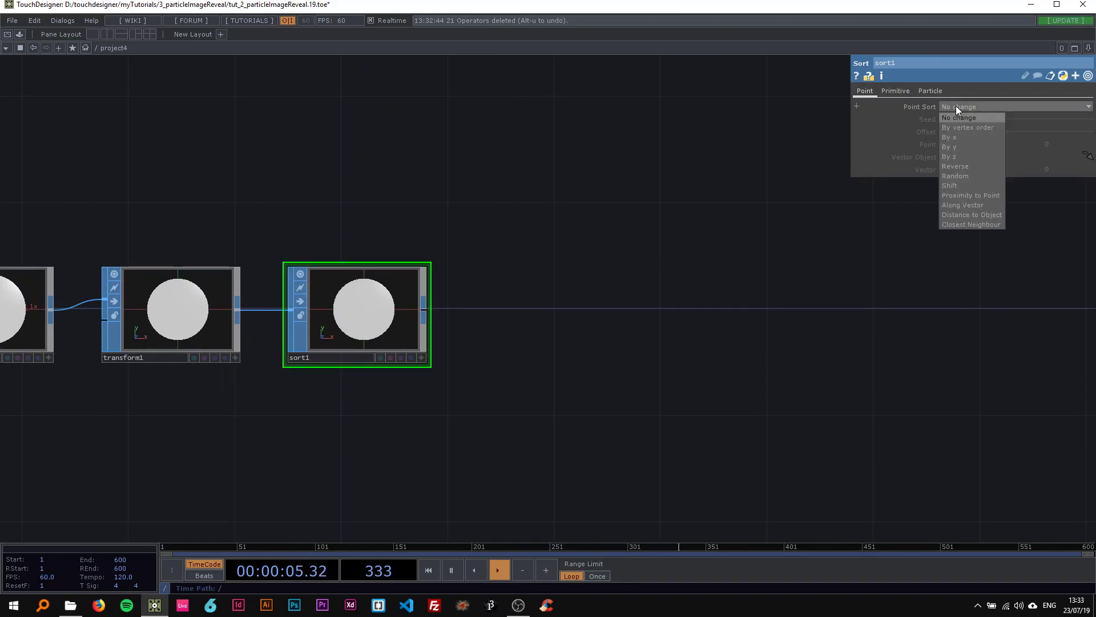
left_click(962, 176)
Add a Particle SOP connected to the output of the Sort operator
left_click_drag(473, 311, 337, 313)
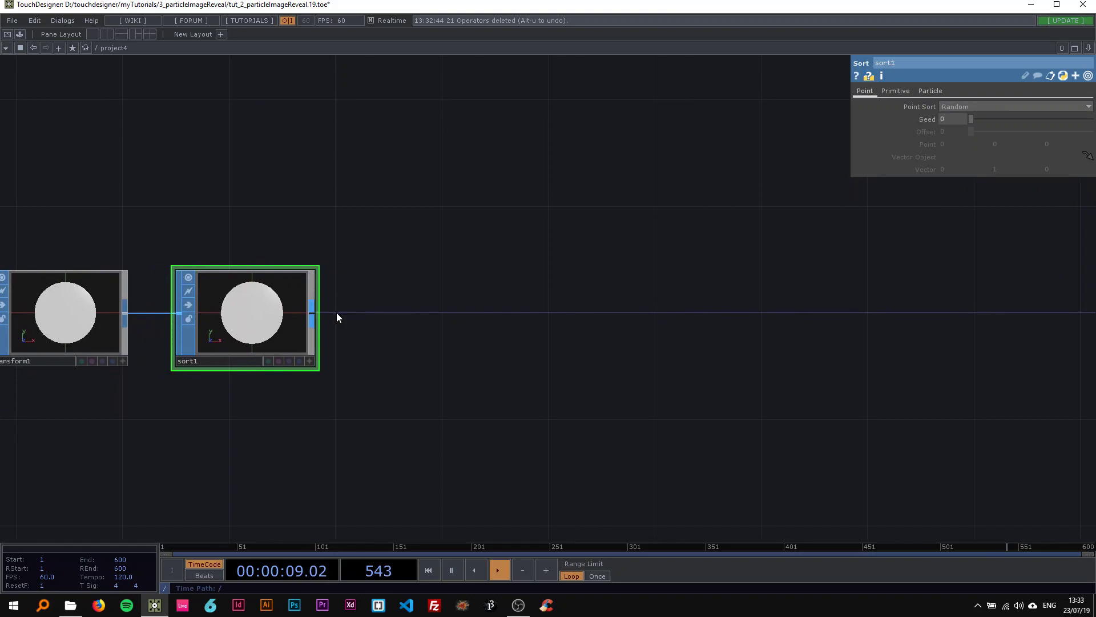
scroll(299, 316, "down", 2)
right_click(299, 316)
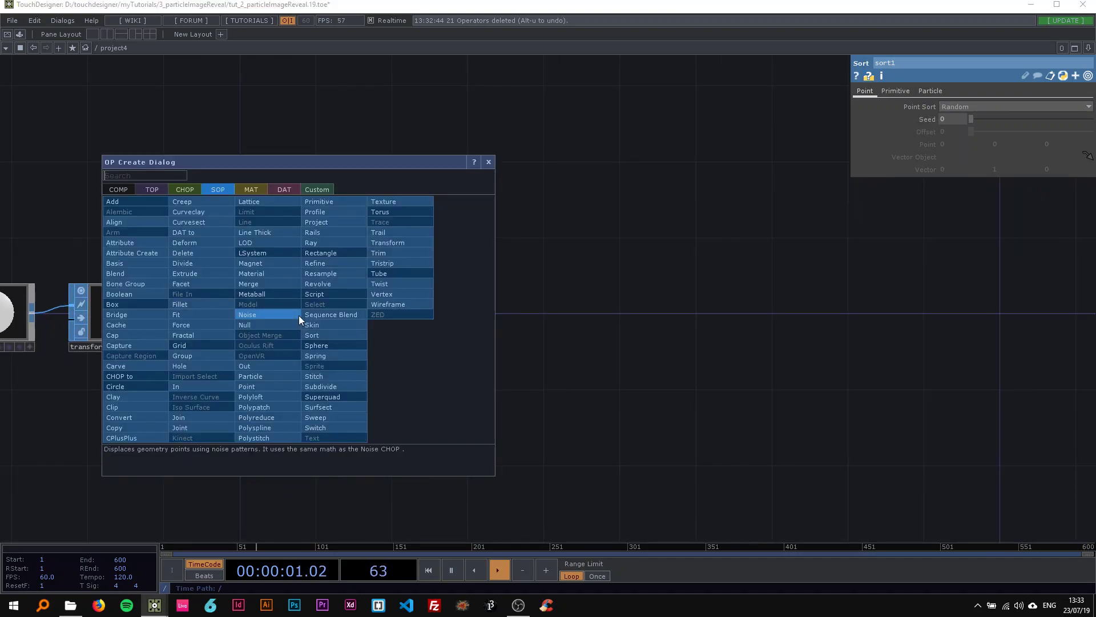
left_click(260, 374)
left_click(385, 325)
scroll(349, 342, "up", 4)
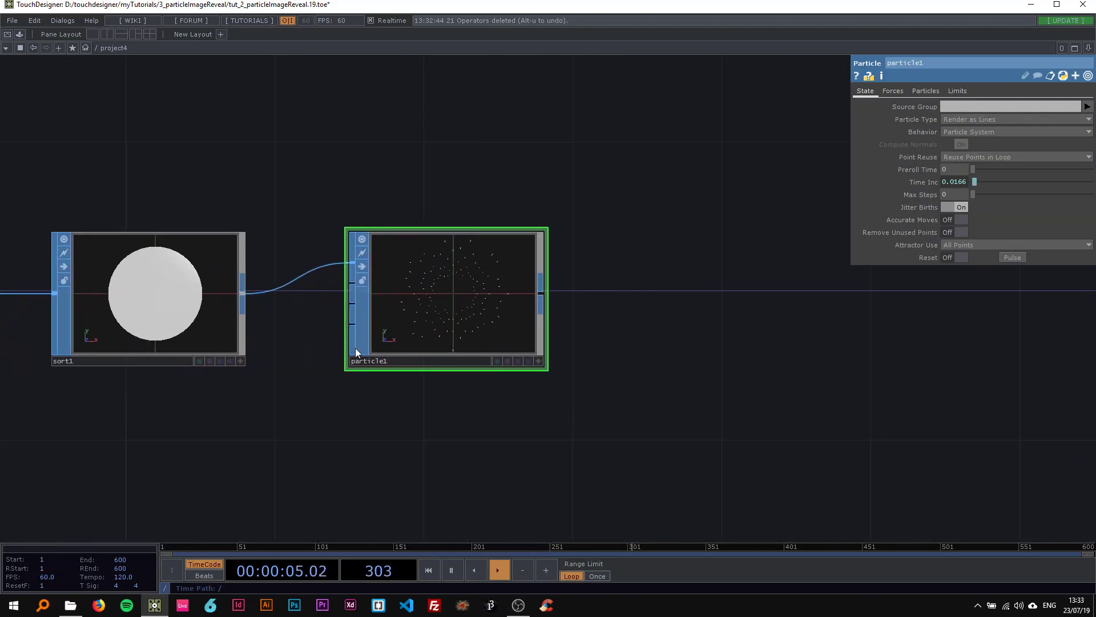
left_click_drag(276, 287, 425, 348)
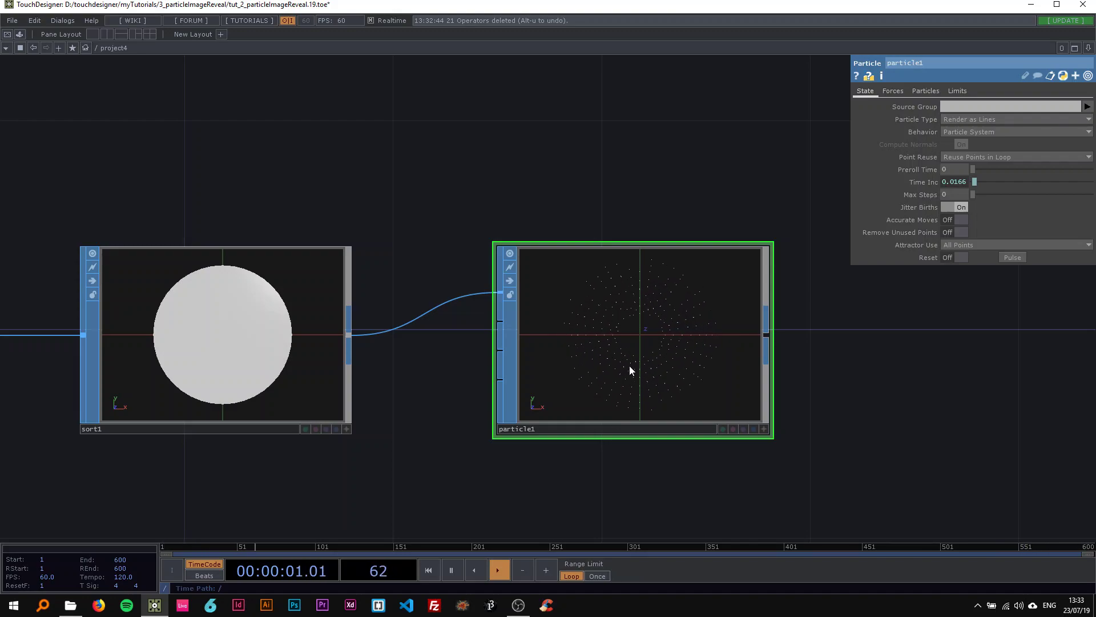
Bypass the Sort operator to compare how the particles are emitted without it, and switch the bypass back off
left_click(255, 350)
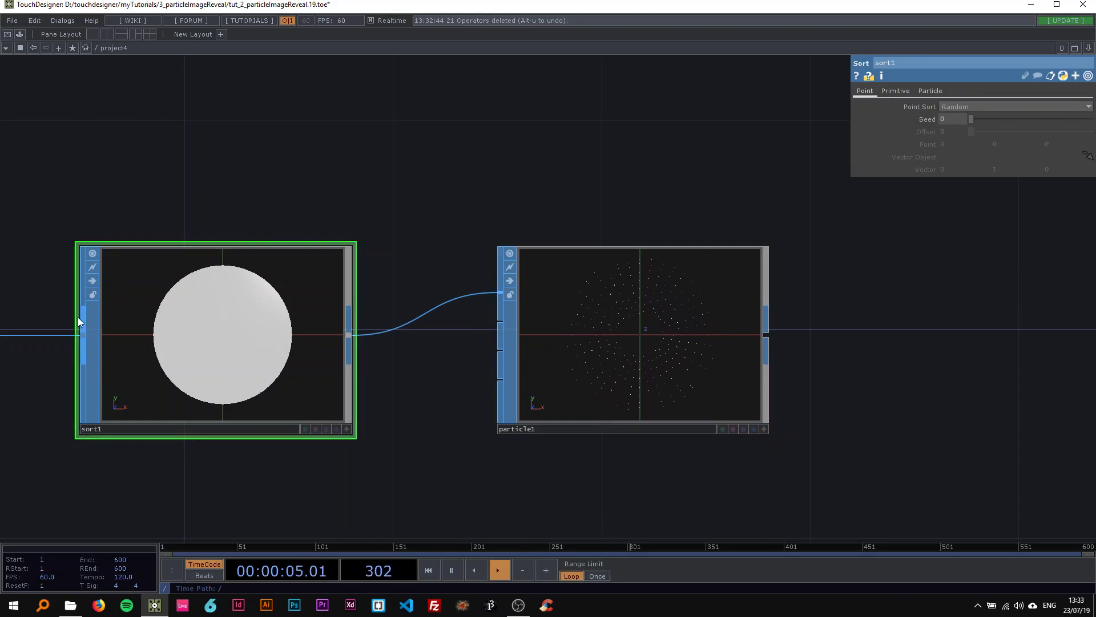
left_click(93, 280)
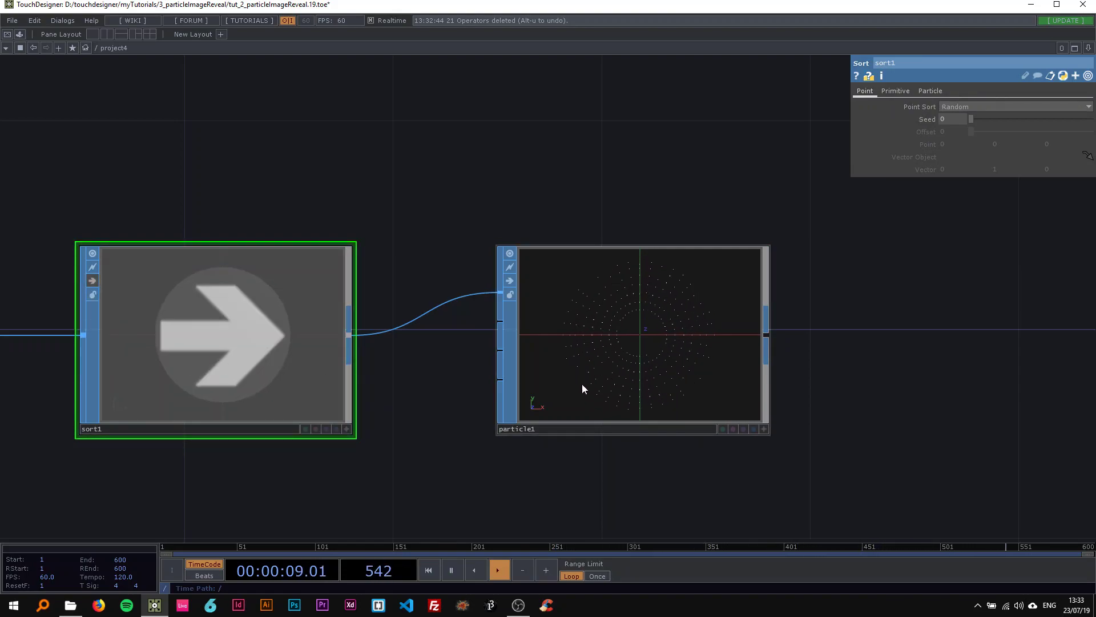
left_click(637, 338)
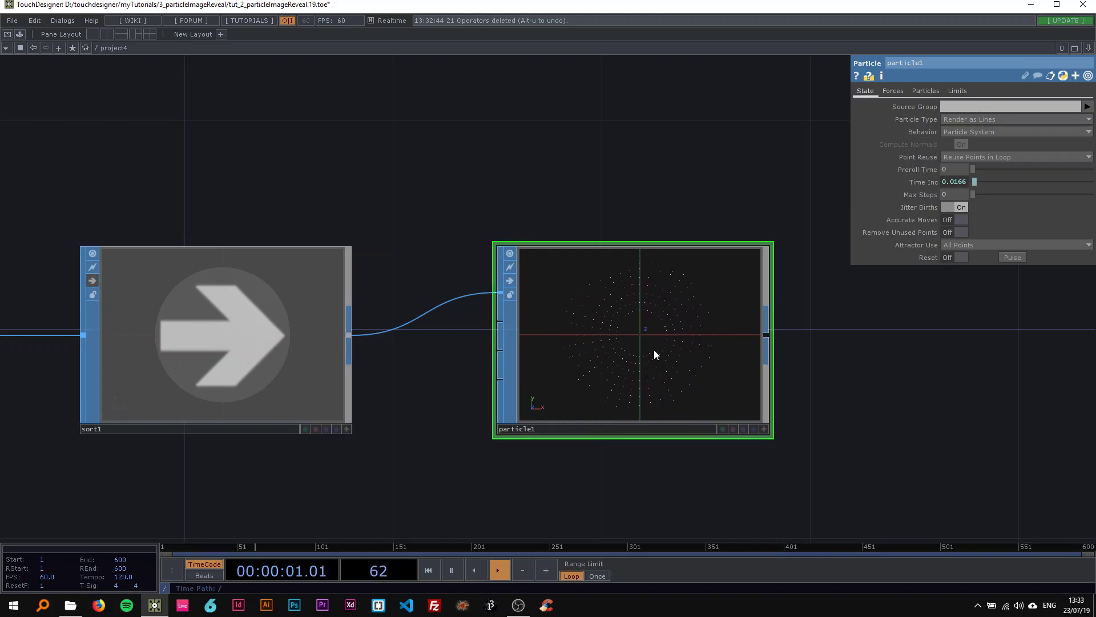
left_click(93, 281)
middle_click_drag(180, 340, 181, 346)
scroll(181, 346, "down", 3)
scroll(207, 348, "up", 4)
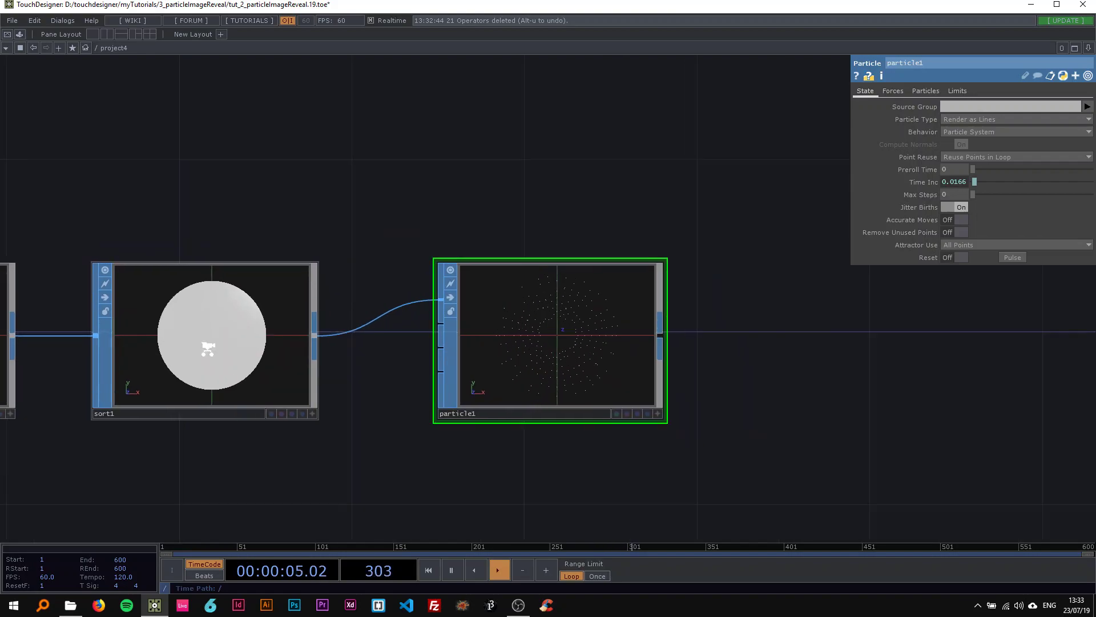
left_click(206, 348)
Set the Particle operator's Particle Type to Render as Point Sprites
left_click_drag(845, 355, 544, 347)
scroll(353, 335, "down", 3)
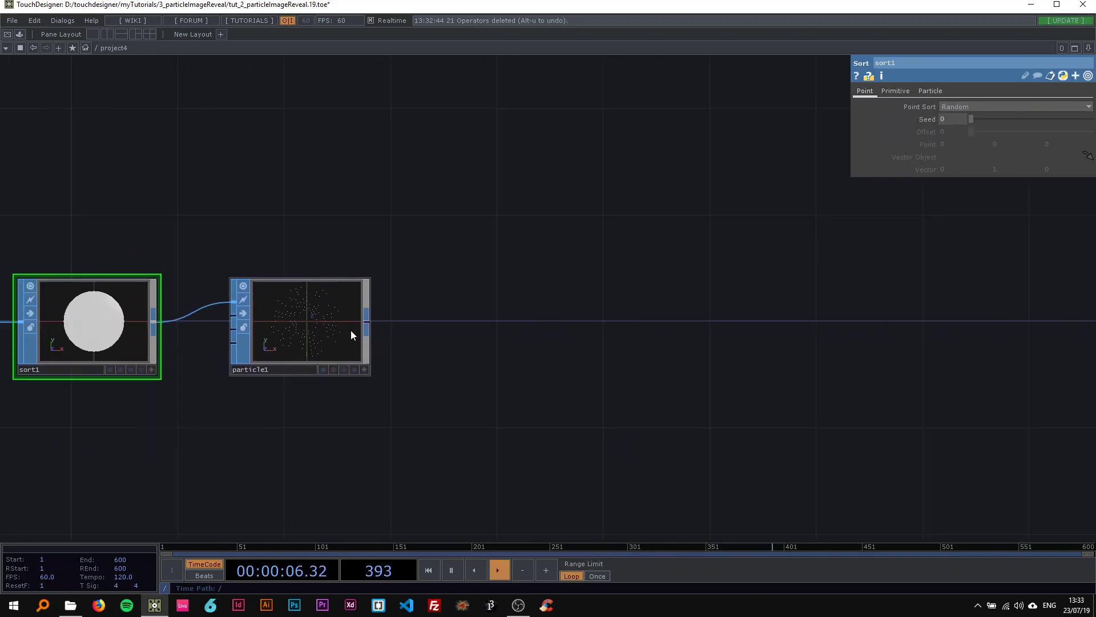
left_click(308, 334)
scroll(267, 327, "up", 3)
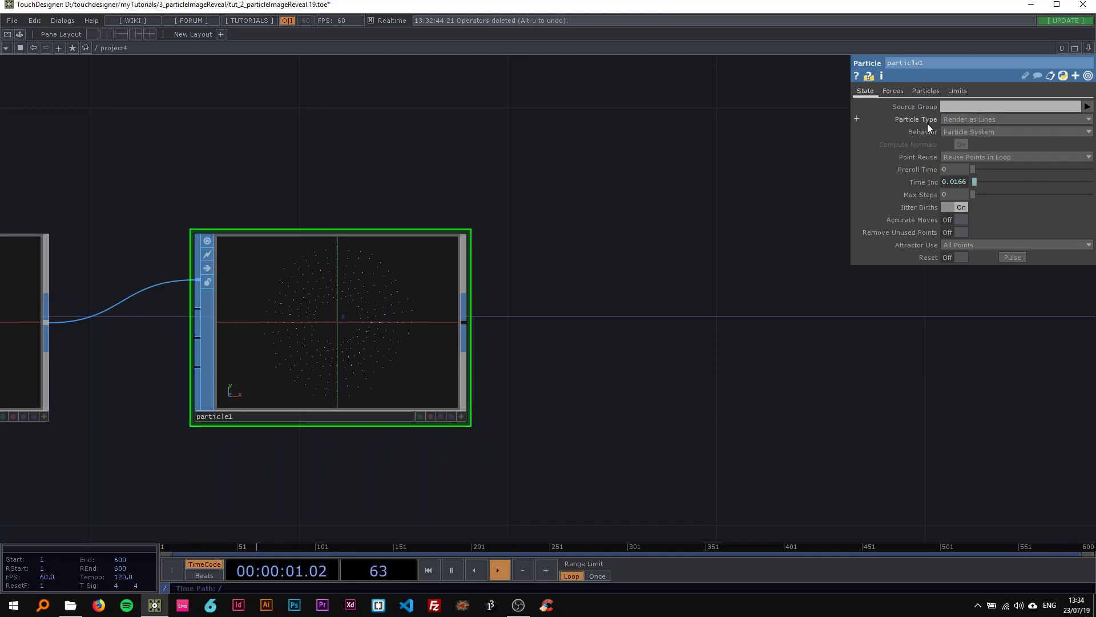
left_click(954, 120)
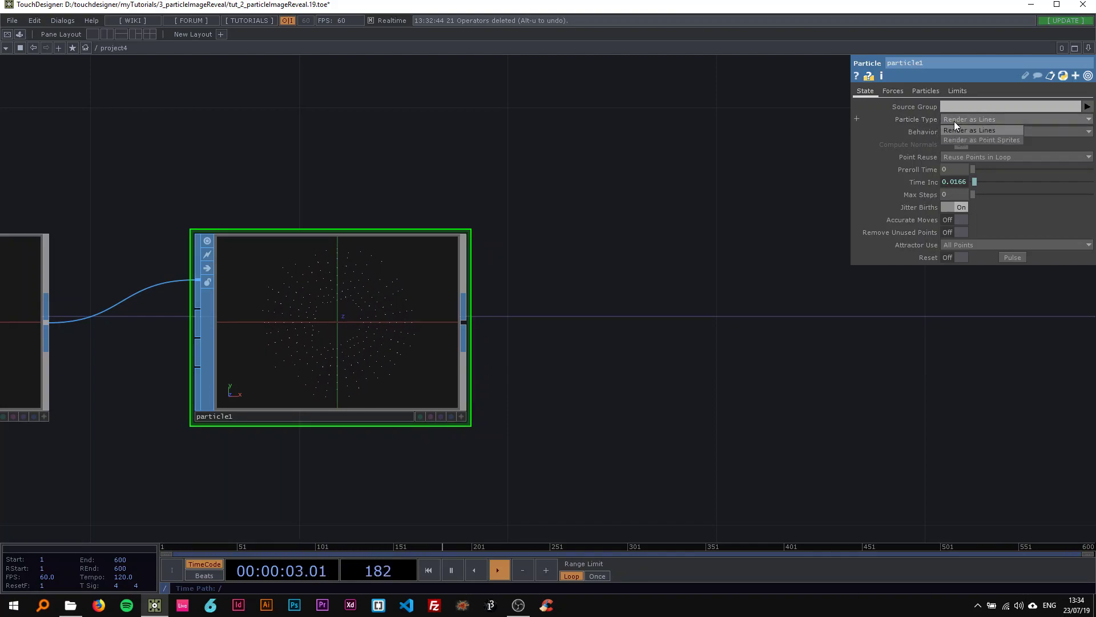
left_click(967, 140)
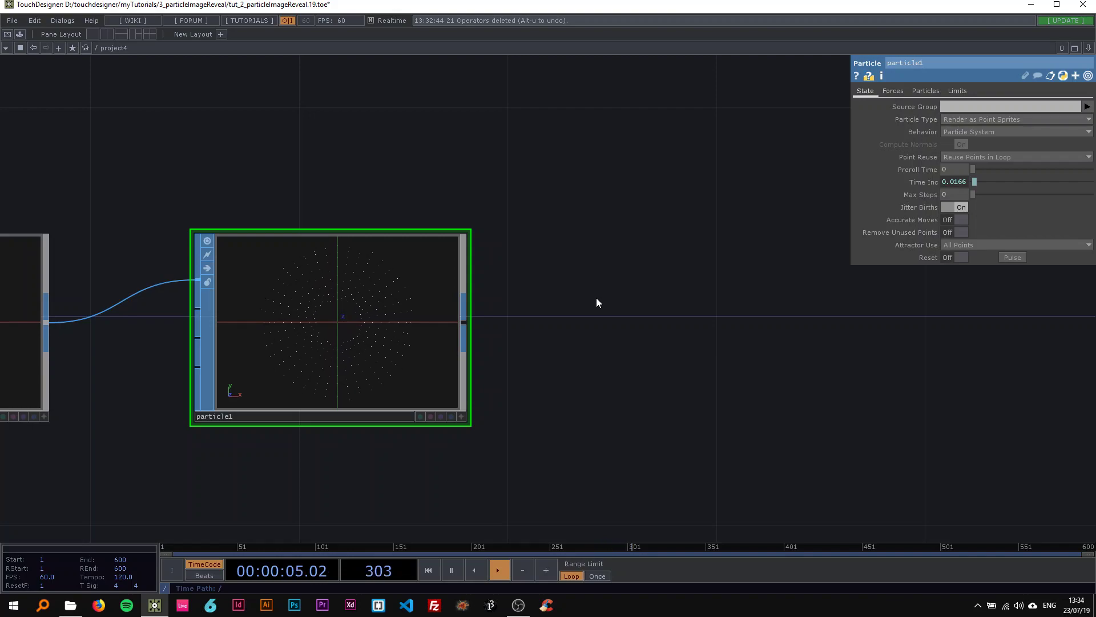
Set the Particle operator's Turbulence to 2 on all three axes and its Turb Period to 0.03
left_click(893, 93)
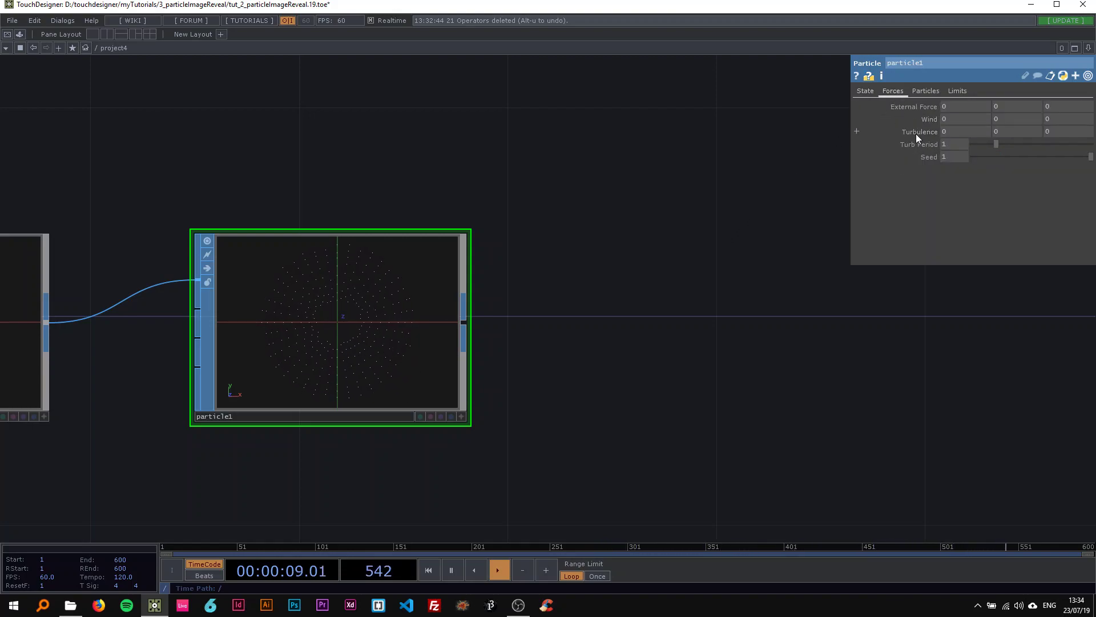
middle_click_drag(915, 133, 931, 122)
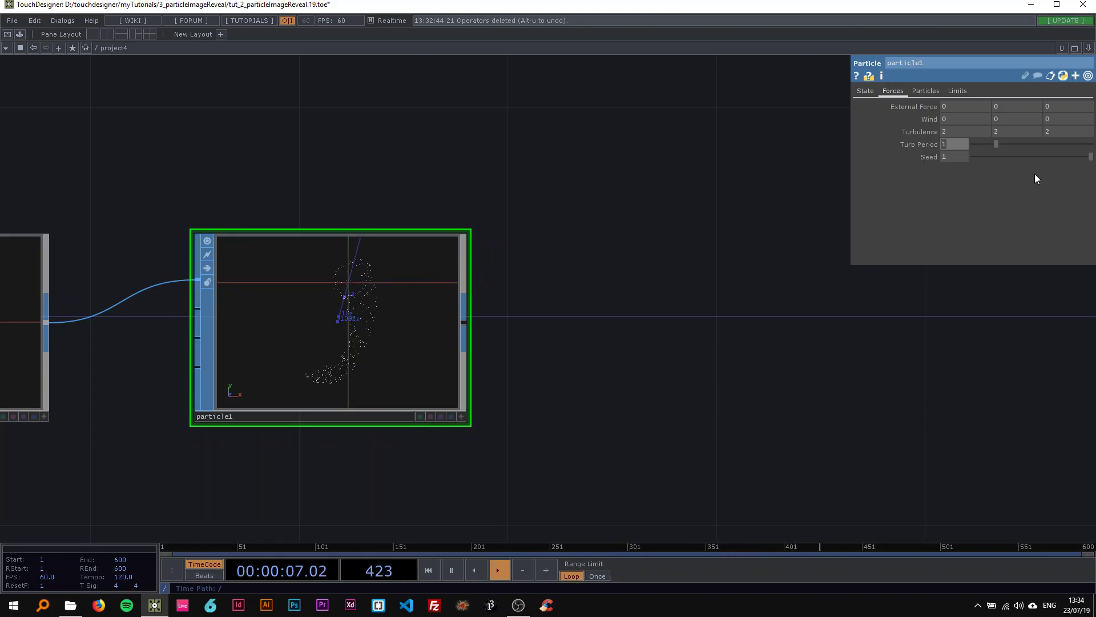
left_click(965, 144)
type("0.03")
key("Return")
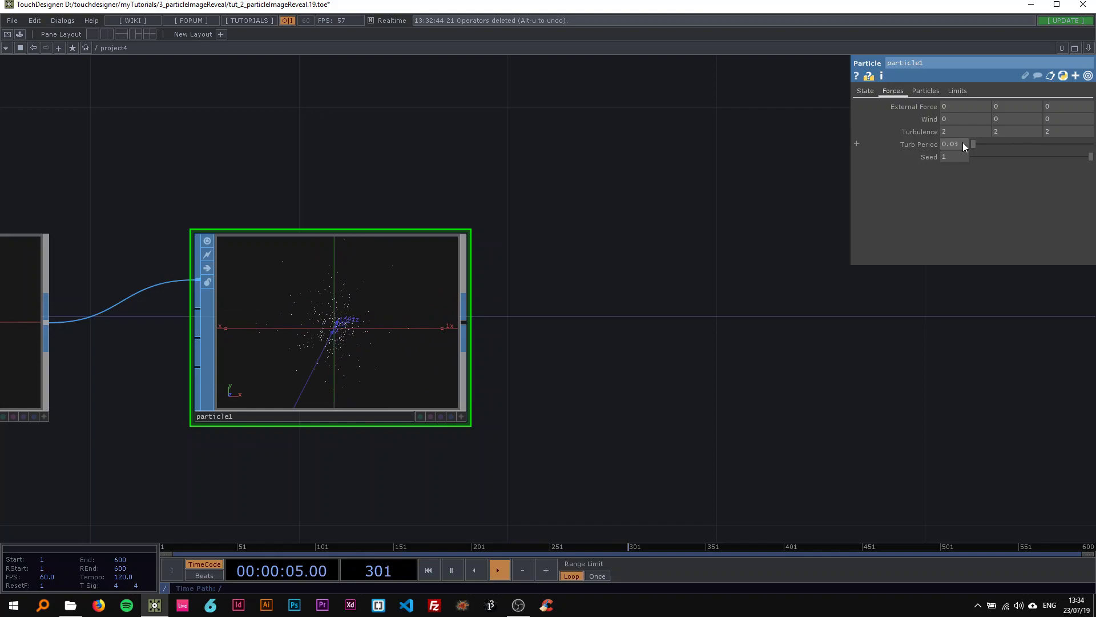
Try a Turb Period of 0.01 on the Particle operator and undo that change
left_click_drag(963, 142, 955, 141)
type("1")
key("Return")
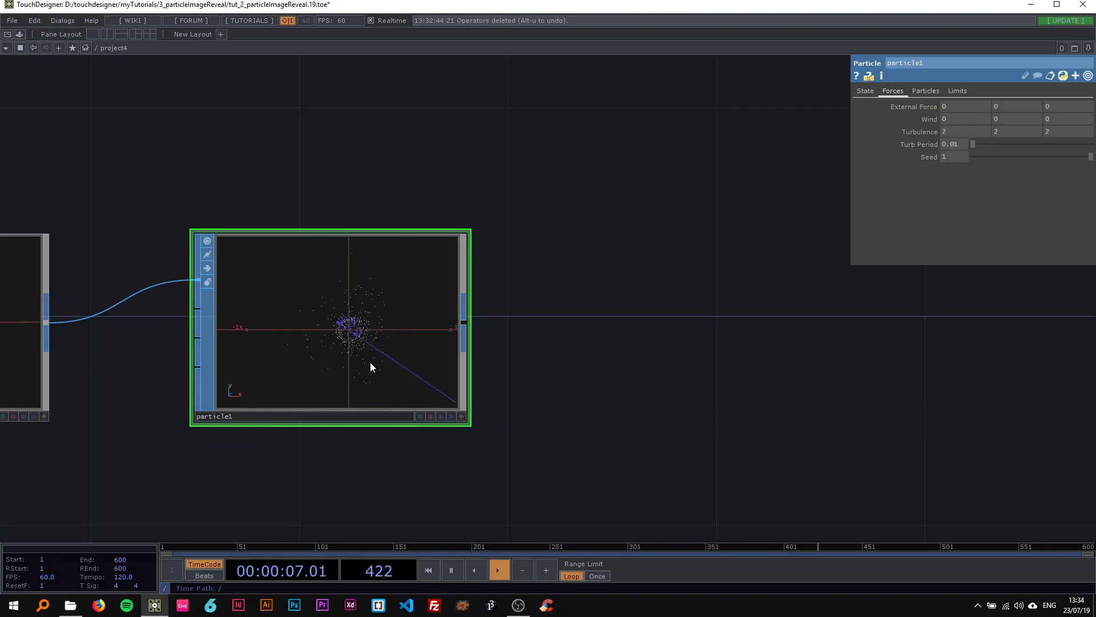
key("ctrl+z")
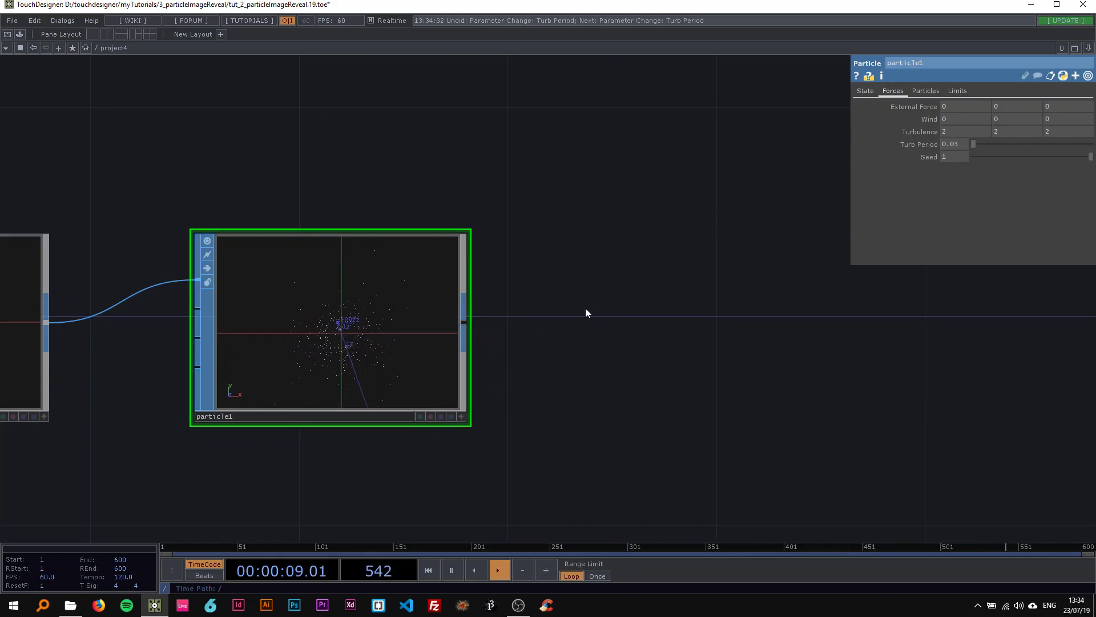
Set the Particle operator's Life Expect to 1 and inspect the particles up close
left_click(917, 90)
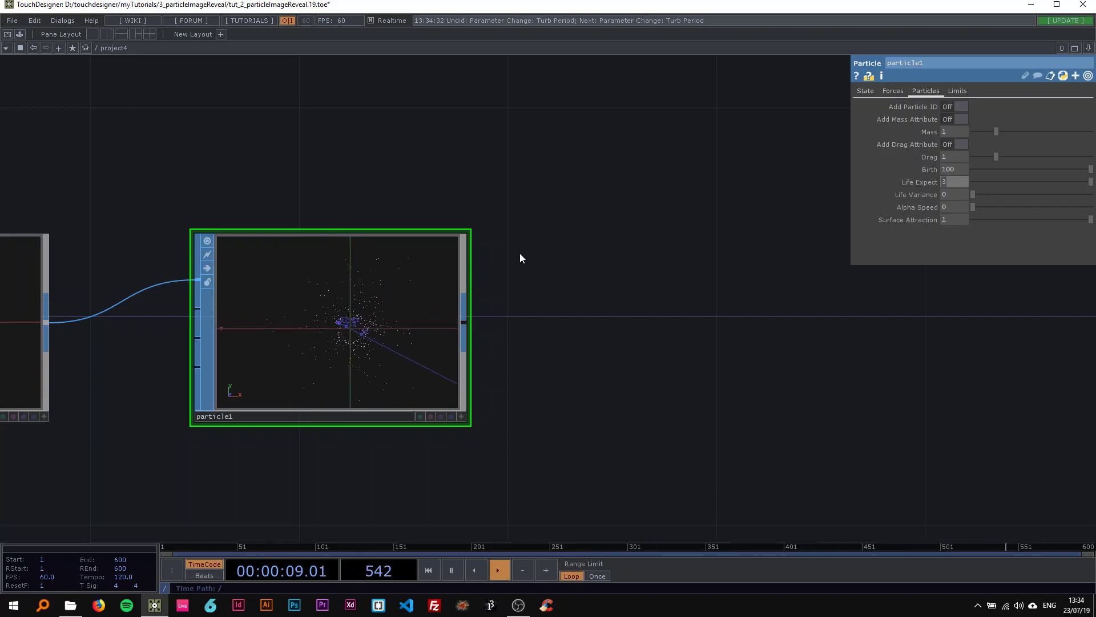
key("BackSpace")
type("1")
key("Return")
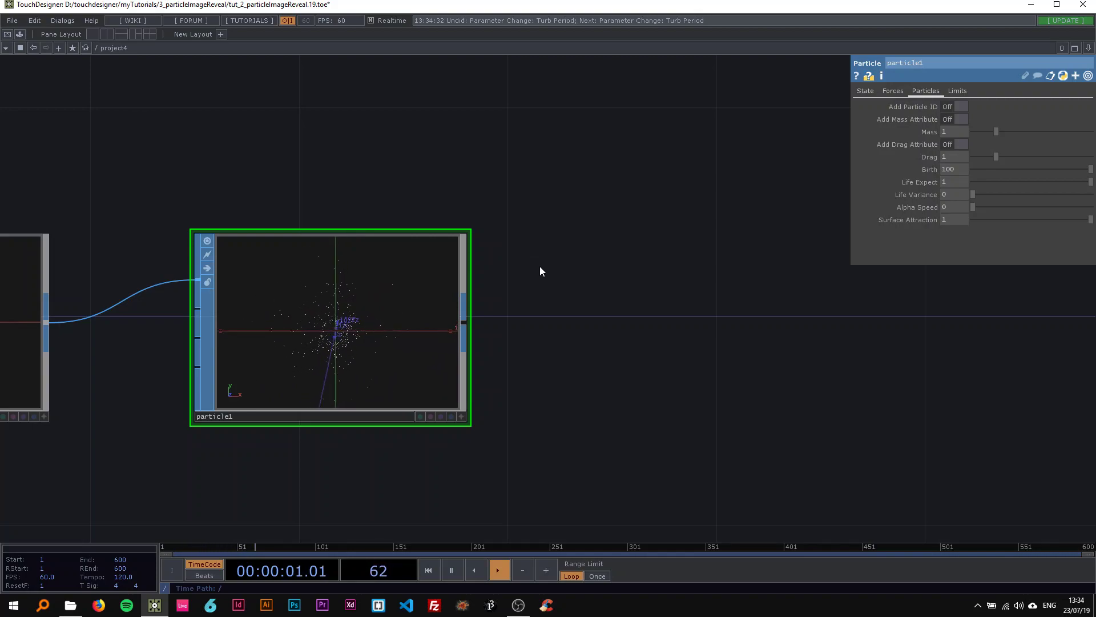
scroll(319, 351, "up", 2)
scroll(316, 347, "up", 3)
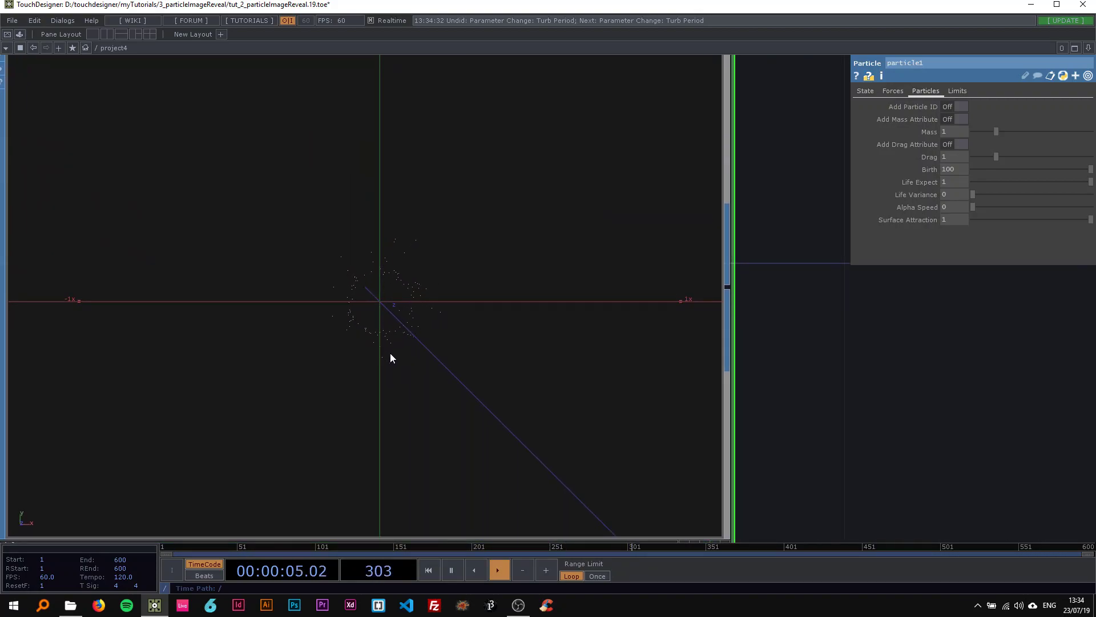
scroll(372, 347, "down", 2)
scroll(412, 316, "down", 4)
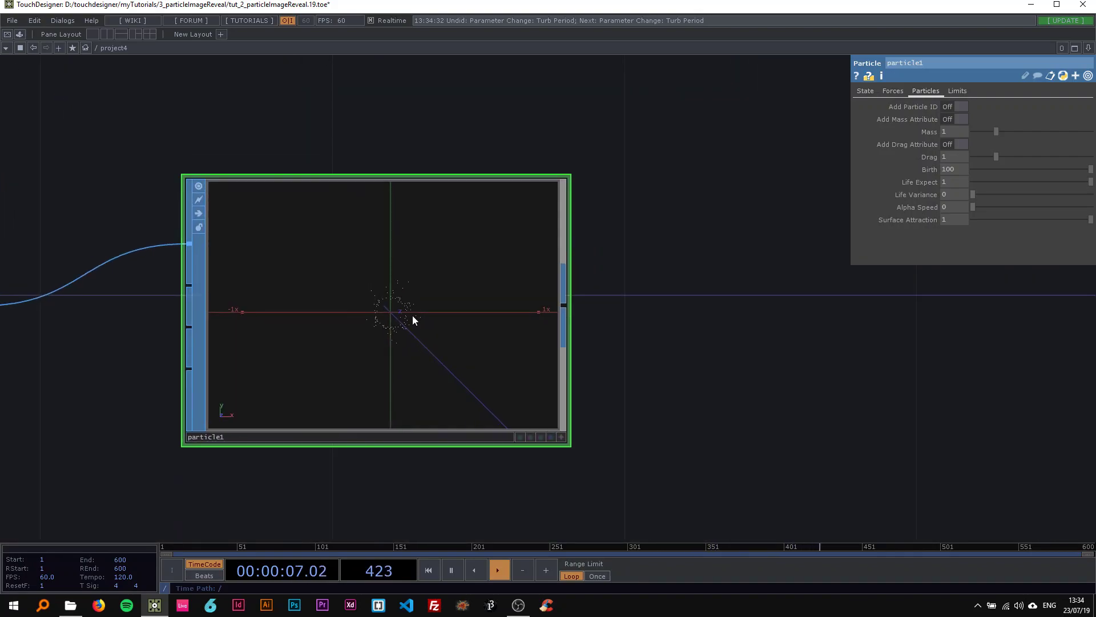
Add a Null SOP fed by the Particle operator's output
left_click_drag(527, 334, 462, 337)
scroll(434, 336, "down", 3)
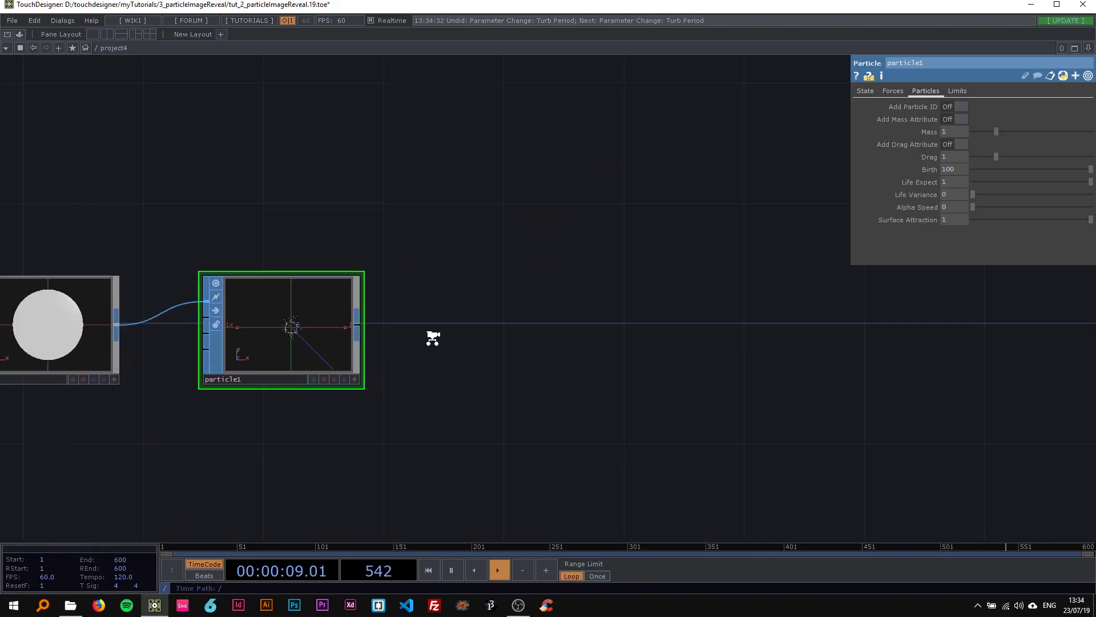
left_click(364, 327)
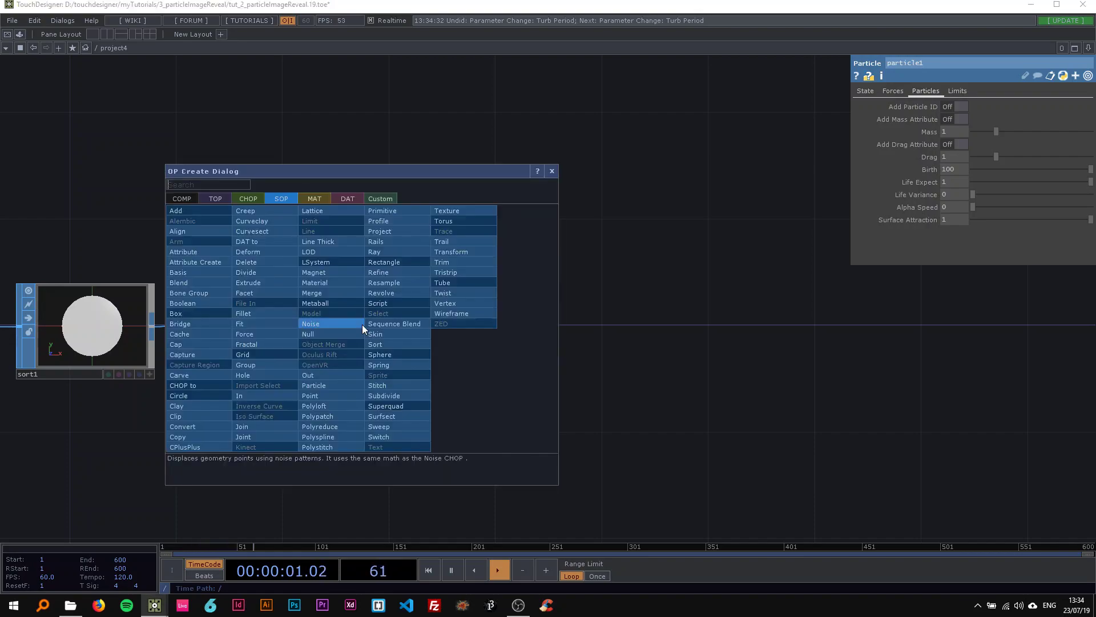
left_click(361, 324)
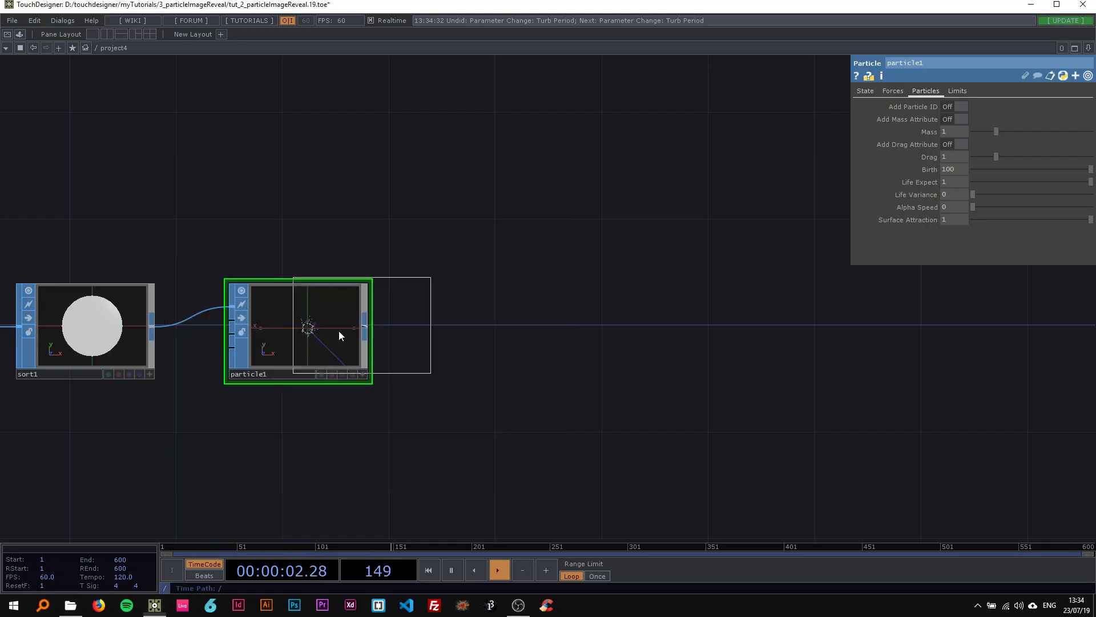
left_click(488, 330)
scroll(498, 326, "down", 3)
left_click_drag(633, 308, 415, 314)
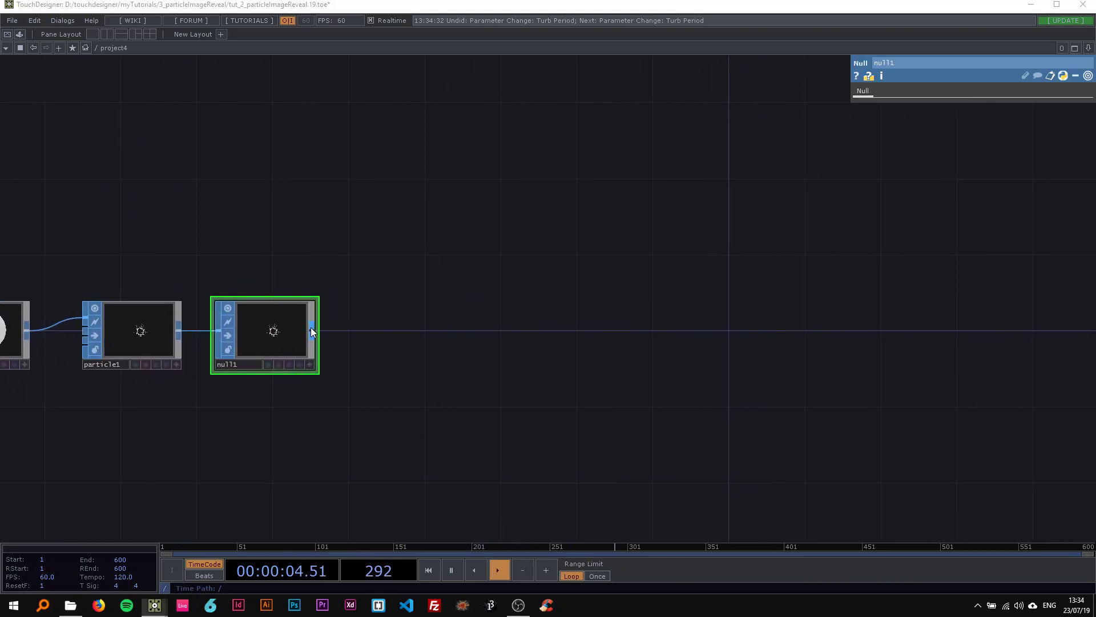
Add a Geometry COMP fed by the Null SOP and line the Null up between the Particle operator and the Geometry
left_click(313, 327)
left_click(134, 202)
type("ge")
left_click(145, 306)
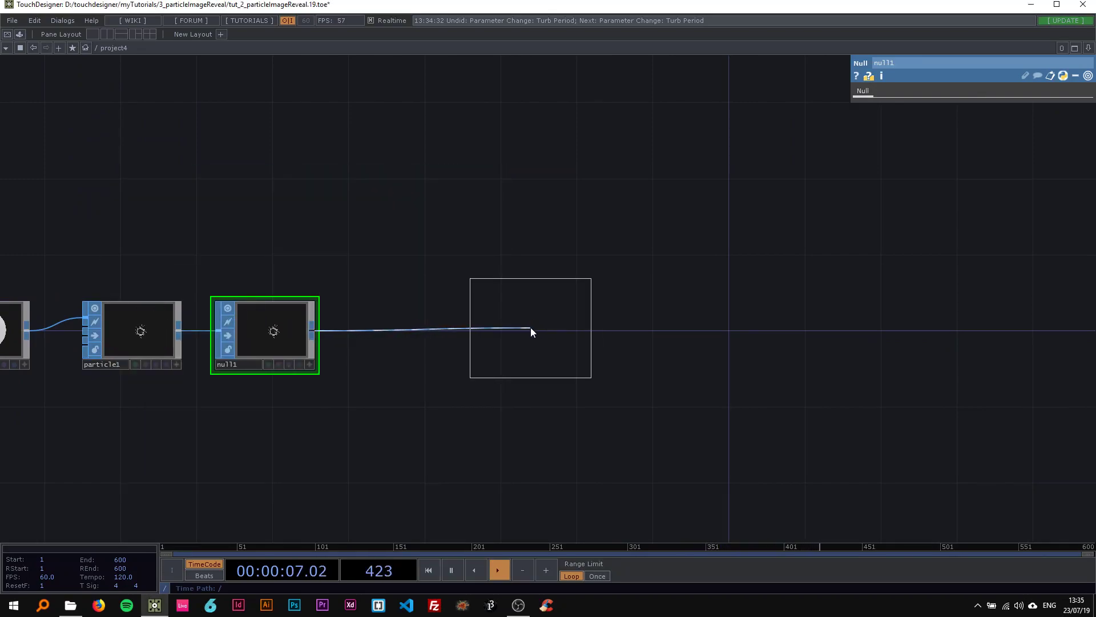
left_click(598, 324)
left_click_drag(598, 329, 702, 337)
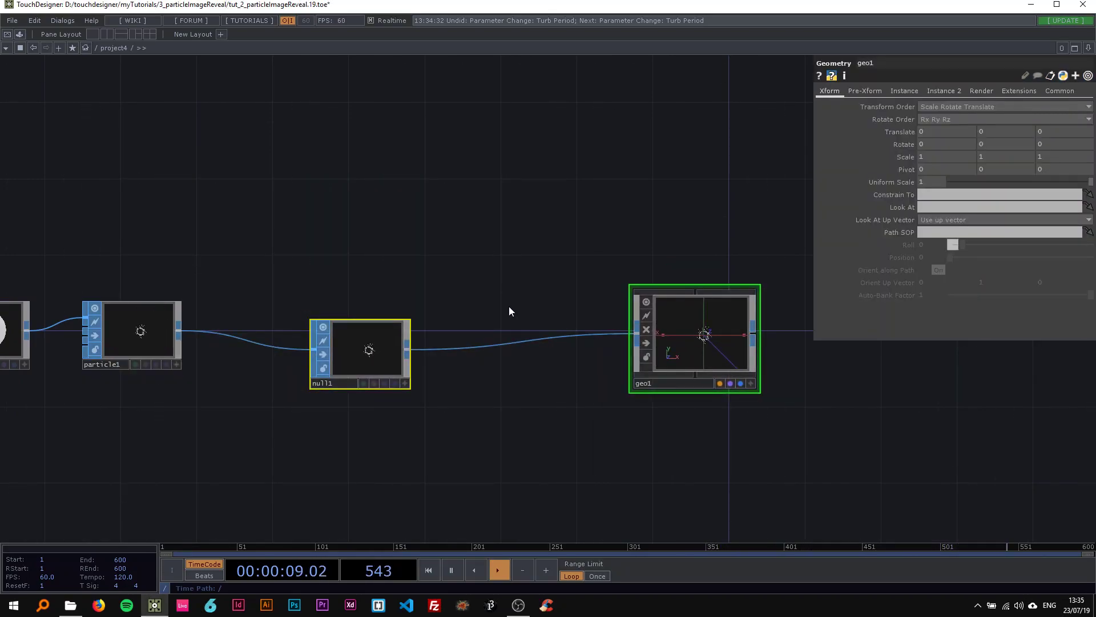
left_click_drag(367, 346, 328, 327)
scroll(413, 313, "down", 2)
left_click_drag(413, 314, 263, 312)
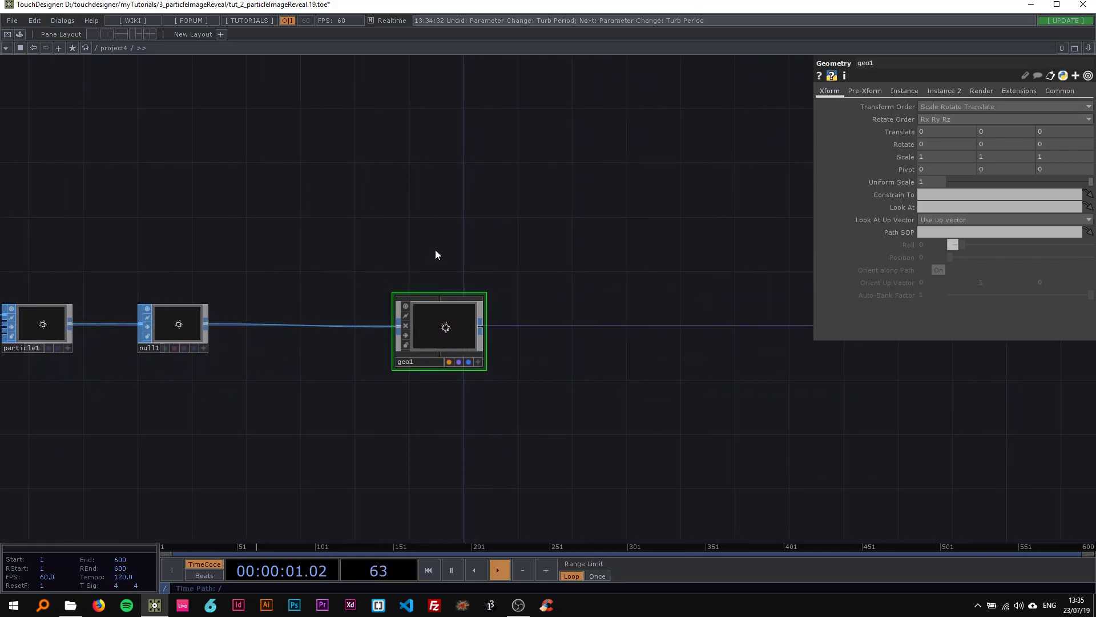
Add a Camera COMP directly above the Geometry component
key("Tab")
type("ca")
left_click(256, 159)
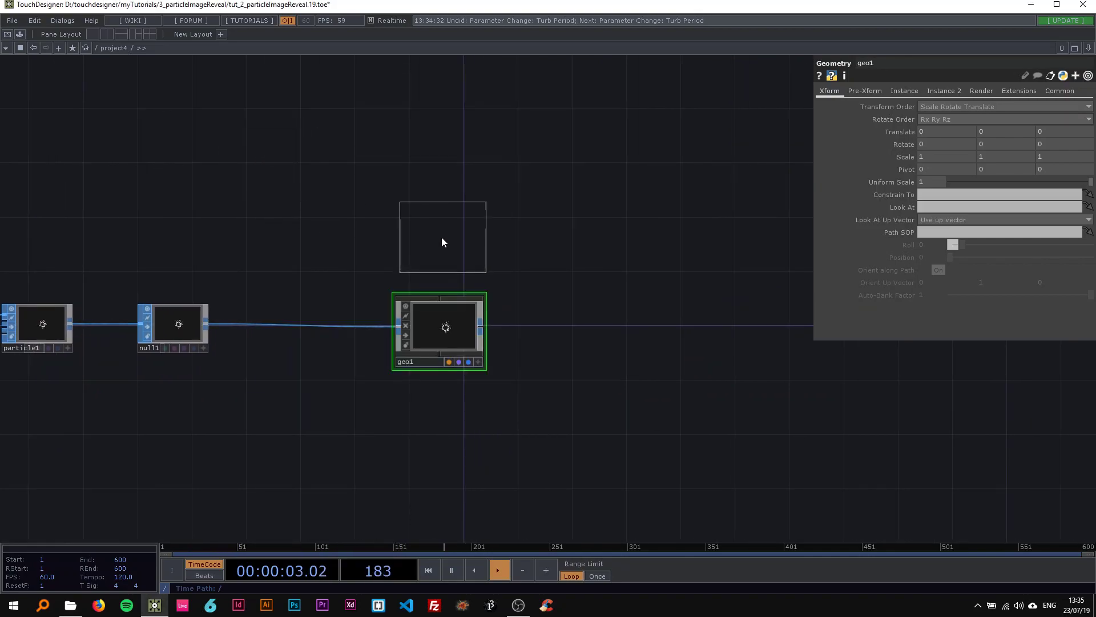
left_click(441, 237)
left_click_drag(442, 238, 442, 238)
scroll(444, 238, "up", 2)
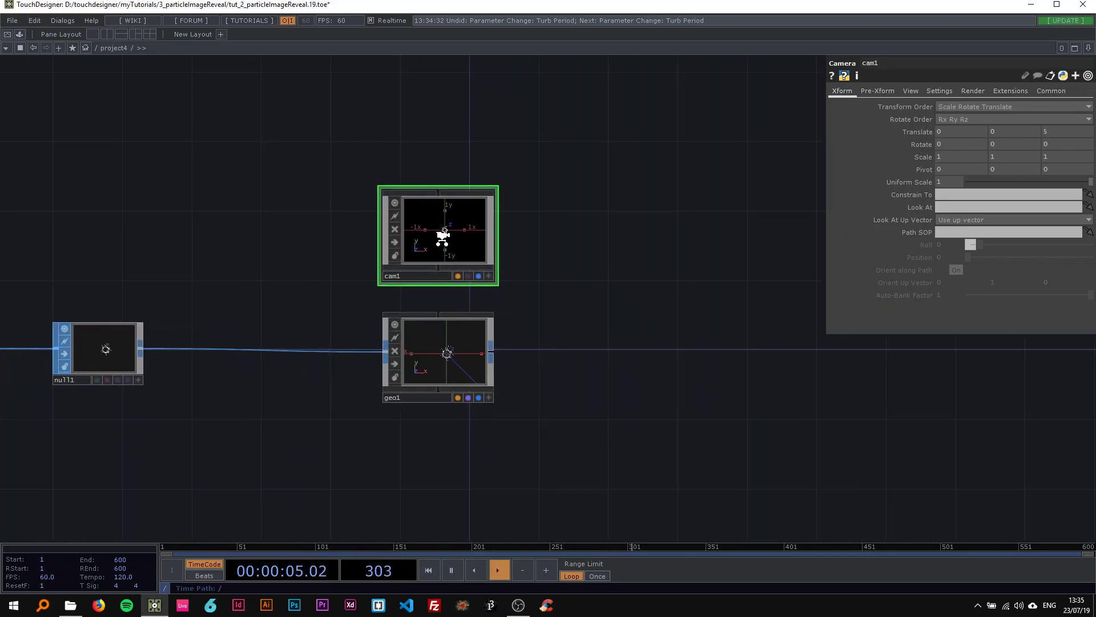
left_click_drag(554, 210, 515, 139)
left_click_drag(556, 264, 541, 251)
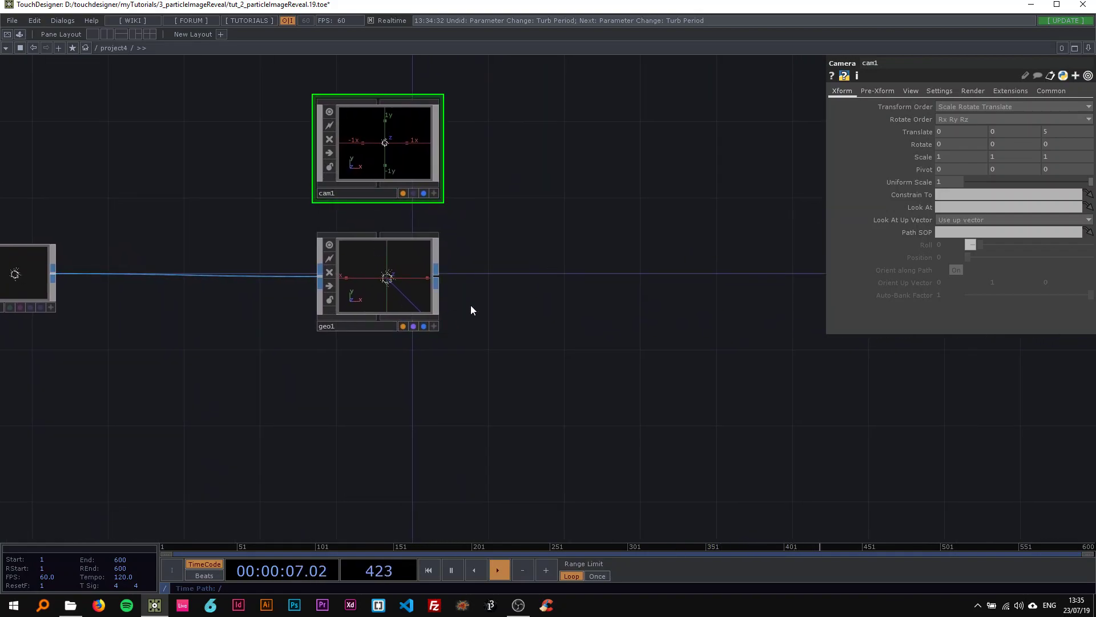
Create a Point Sprite MAT below the Geometry component and assign it as the Geometry's Material
key("Tab")
type("poi")
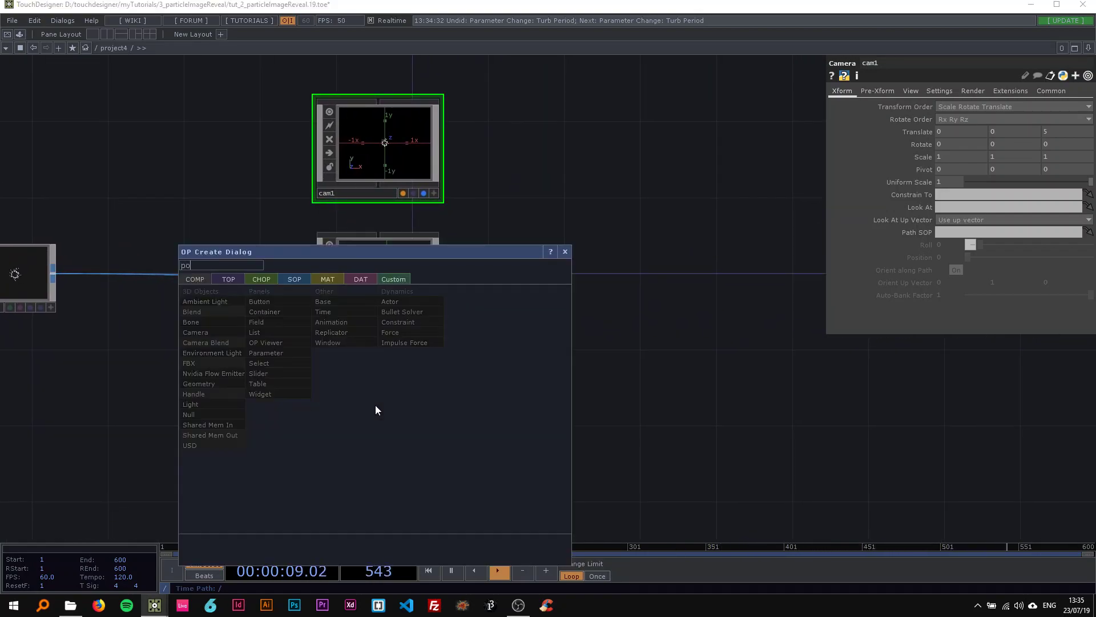
left_click(329, 278)
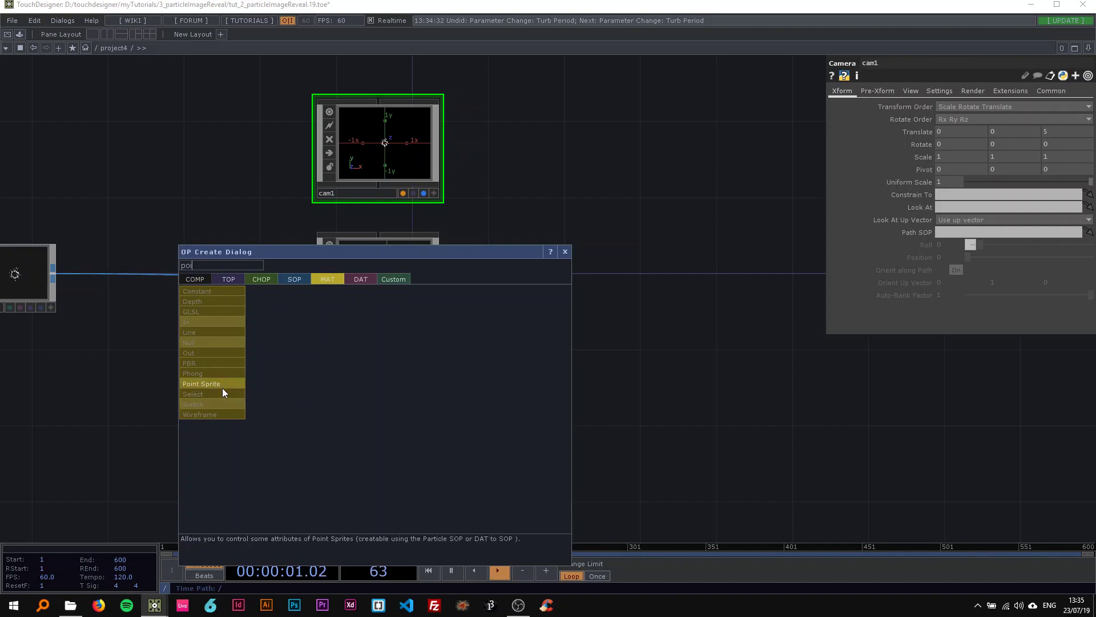
left_click(222, 385)
left_click(367, 392)
left_click_drag(367, 391, 367, 334)
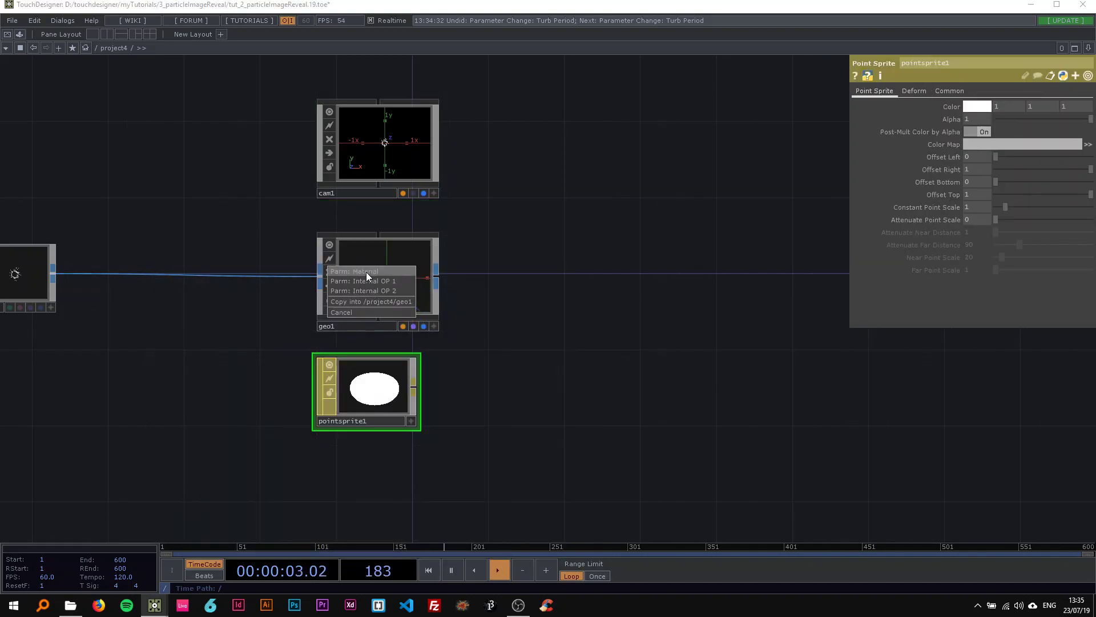
left_click(367, 274)
Check the Particle Type among the Particle operator's State parameters
left_click_drag(197, 333, 499, 349)
scroll(414, 353, "down", 3)
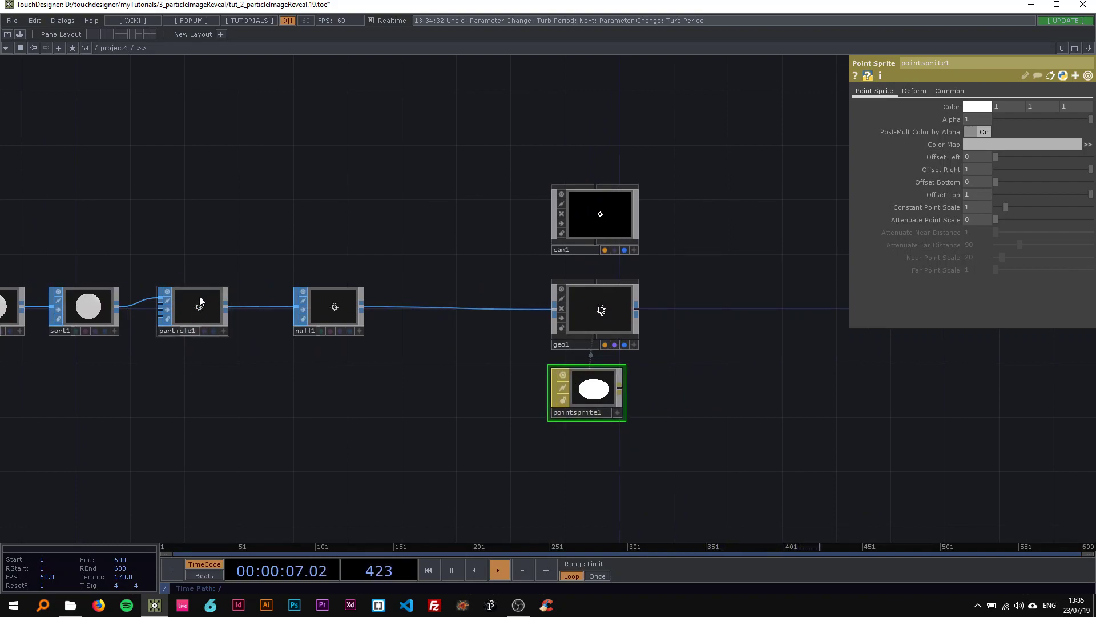
left_click(200, 301)
left_click(867, 91)
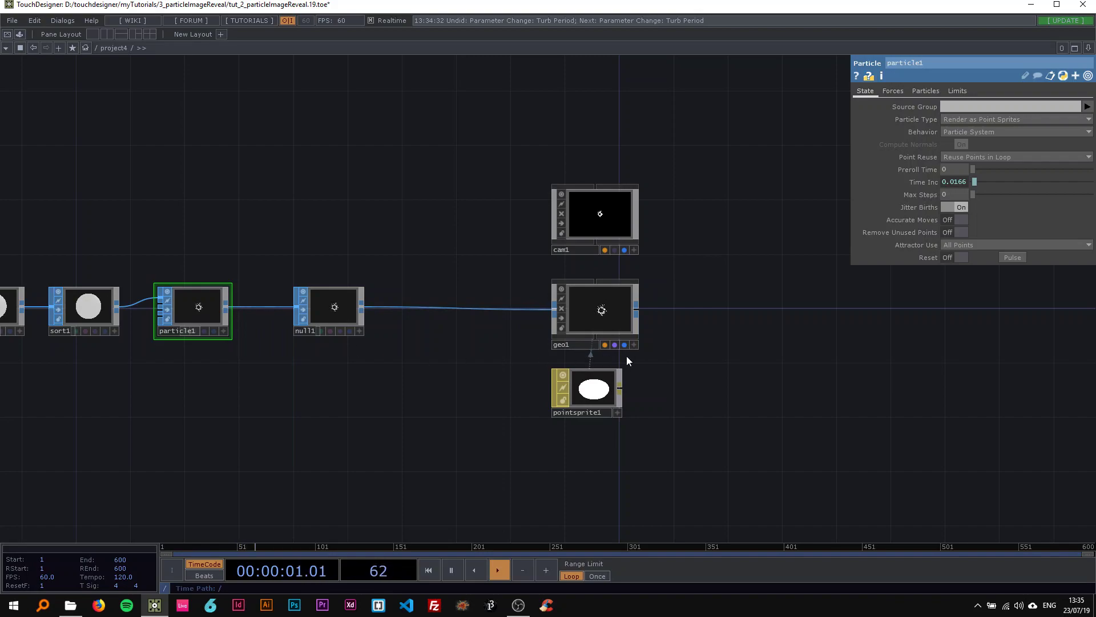
Try a Constant Point Scale of about 4.94 on the Point Sprite material and undo that change
scroll(627, 357, "up", 3)
left_click(595, 397)
scroll(594, 396, "up", 5)
left_click_drag(645, 342, 430, 398)
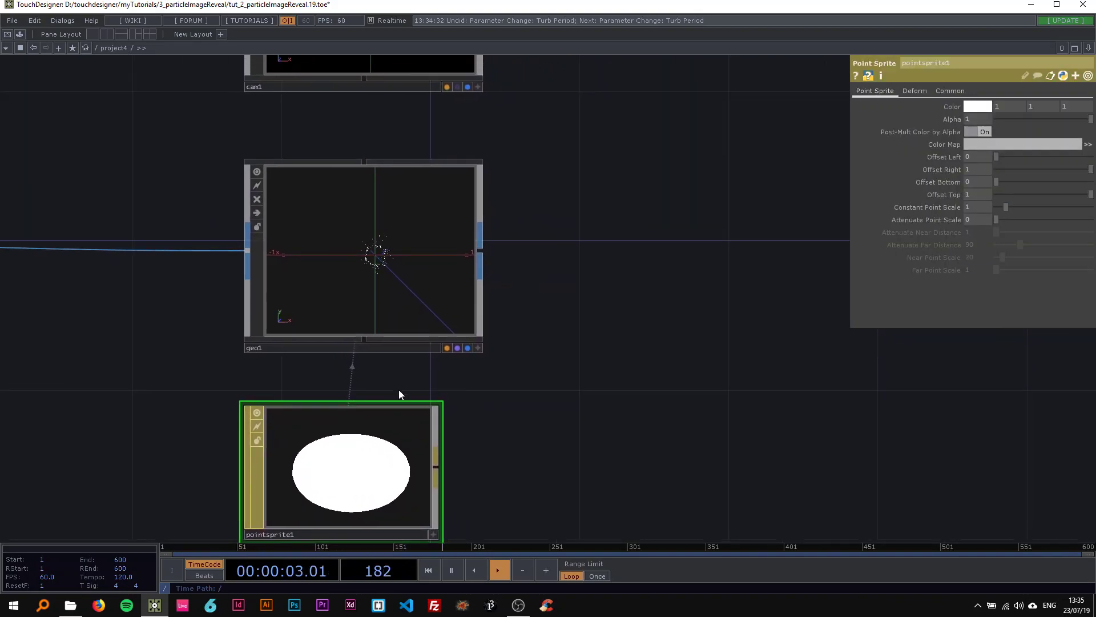
scroll(398, 394, "up", 2)
left_click_drag(1012, 206, 1044, 210)
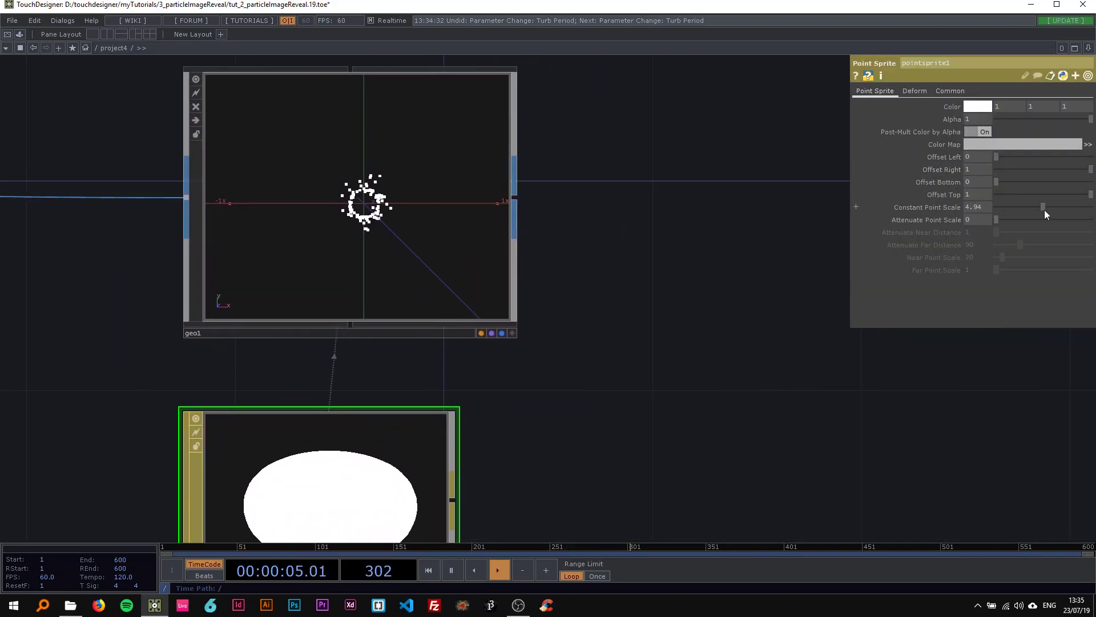
key("ctrl+z")
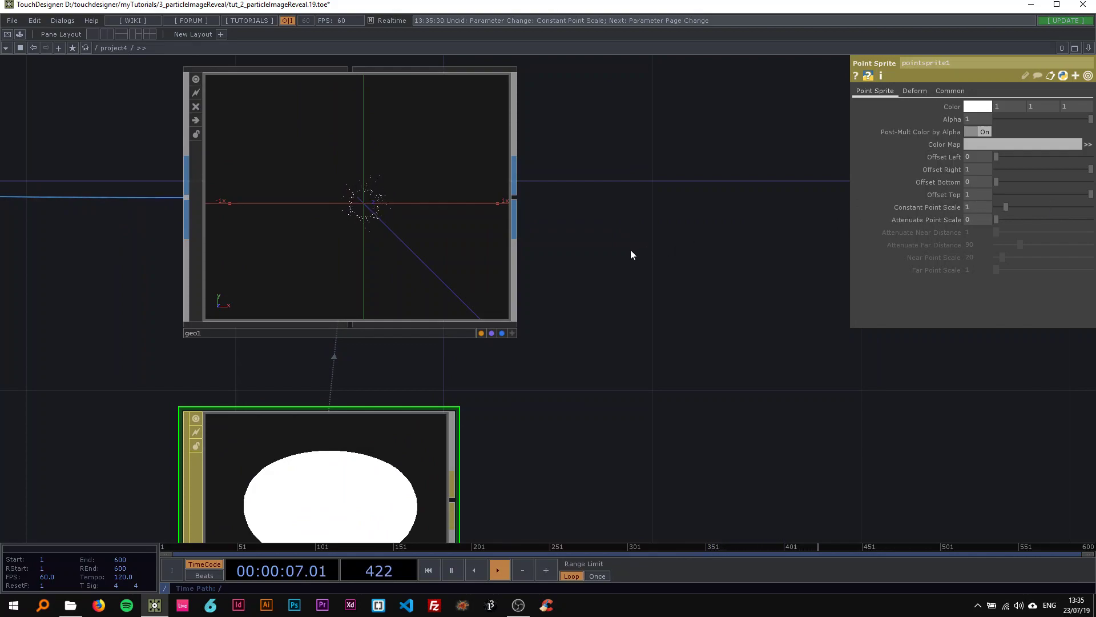
Set the Point Sprite material's Alpha to 0.1, turn on Blending (Transparency), and inspect the particles in the Geometry viewer
scroll(615, 256, "down", 3)
left_click(982, 122)
type("0.")
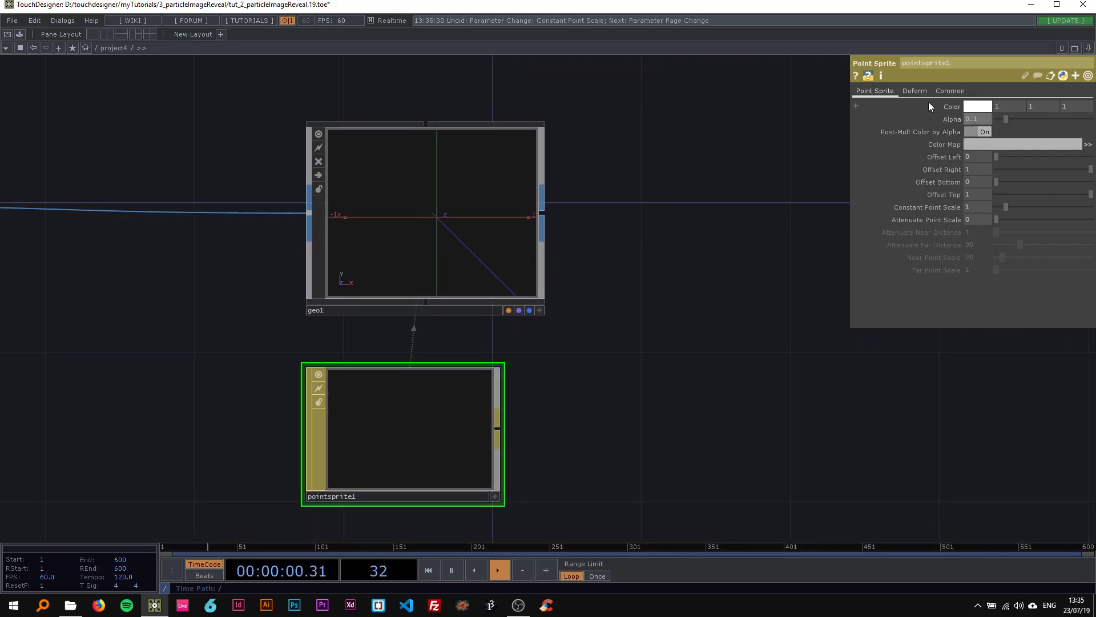
left_click(950, 91)
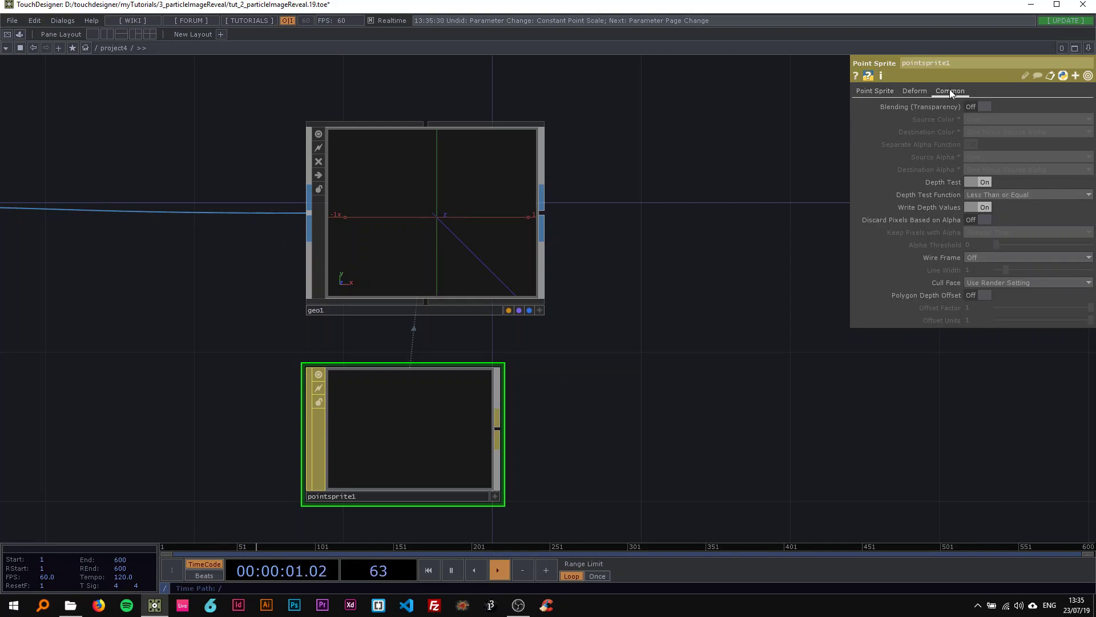
left_click(980, 107)
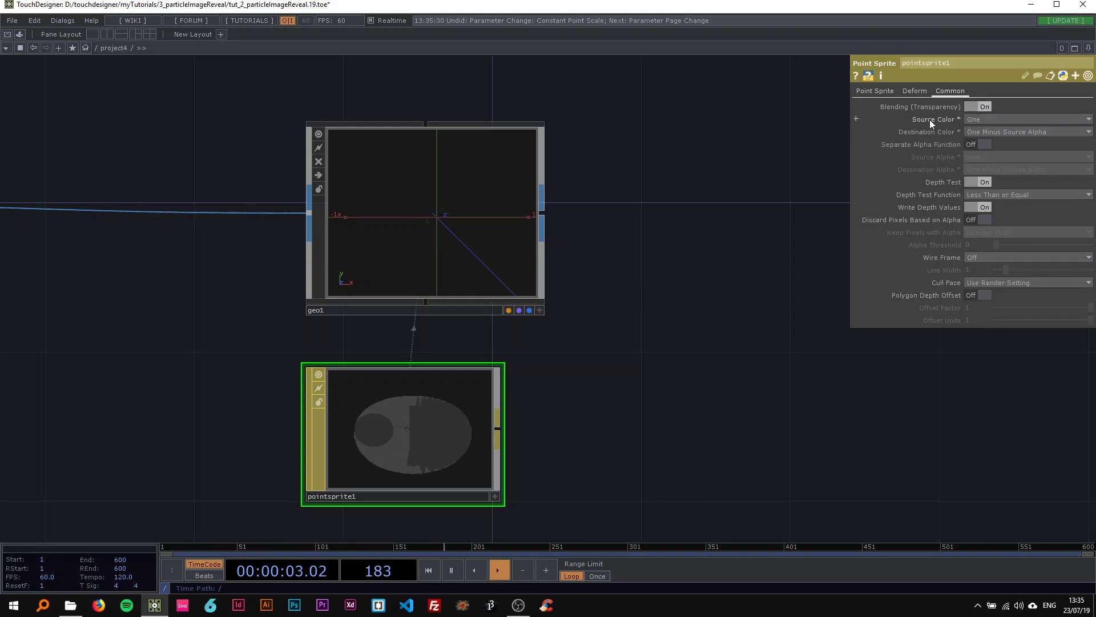
left_click(870, 91)
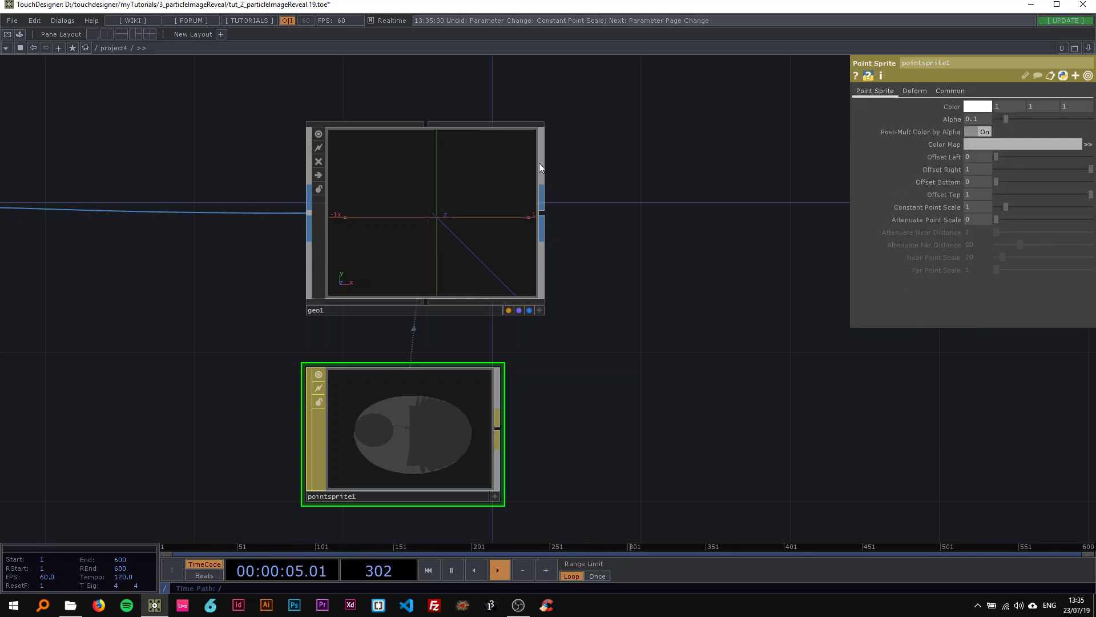
scroll(441, 197, "up", 5)
scroll(411, 245, "down", 3)
scroll(427, 270, "up", 2)
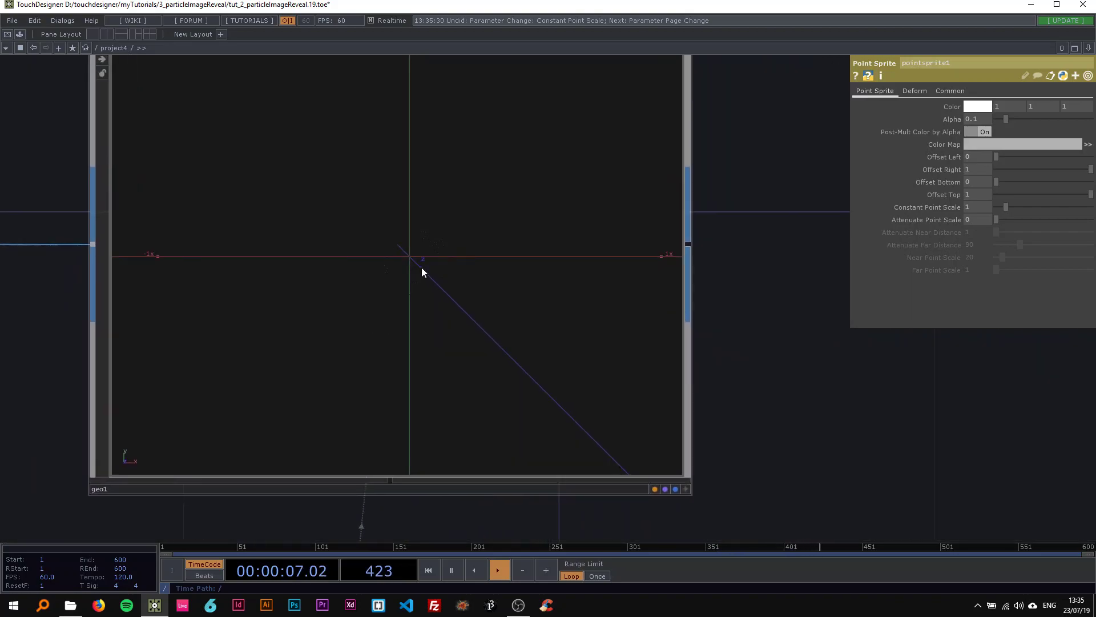
scroll(423, 275, "down", 5)
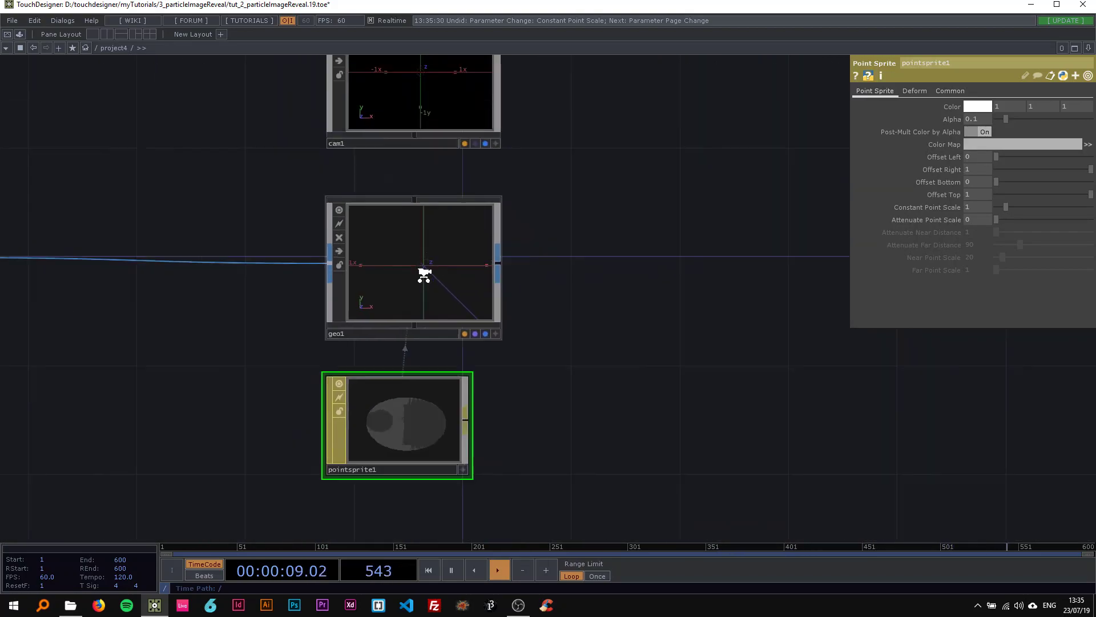
Add a Render TOP beside the Camera and Geometry components
left_click_drag(597, 267, 345, 275)
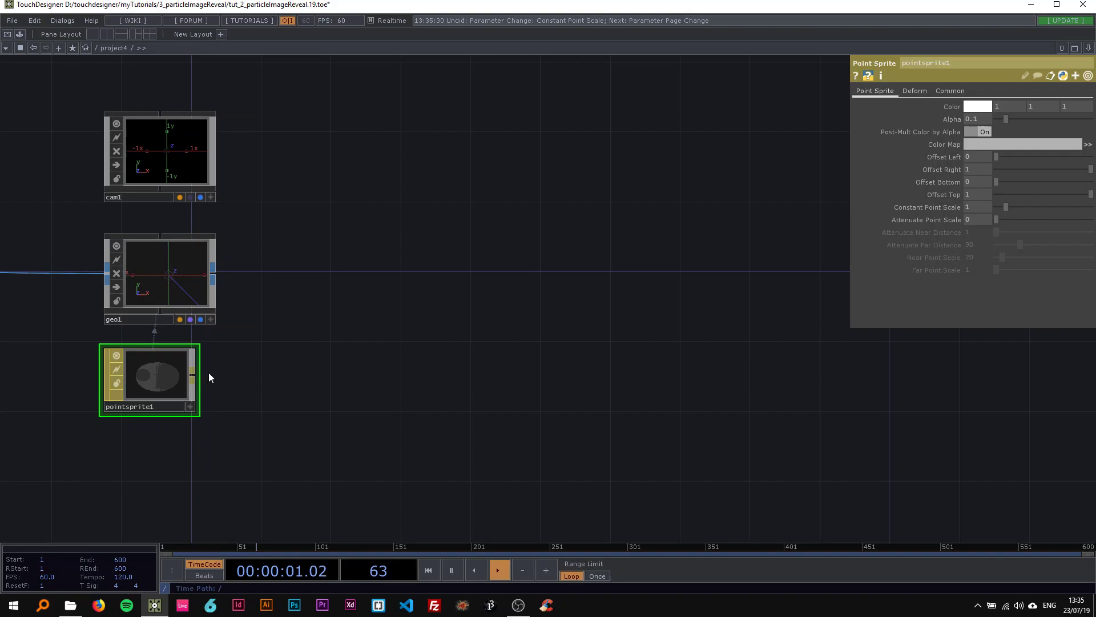
scroll(212, 369, "down", 2)
left_click_drag(226, 320, 153, 329)
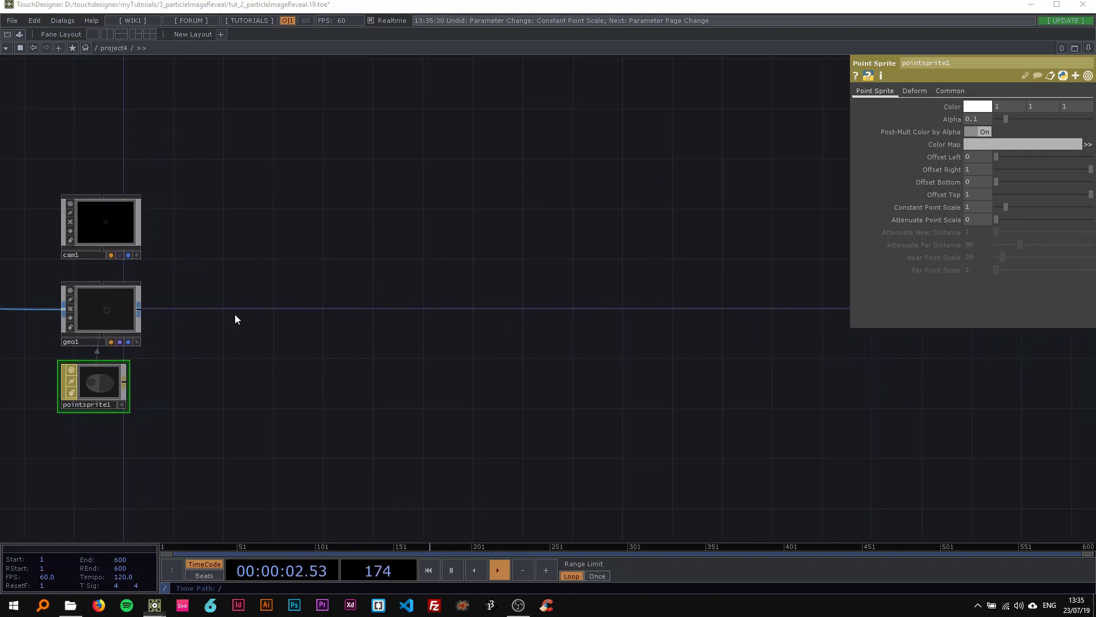
key("Tab")
type("ren")
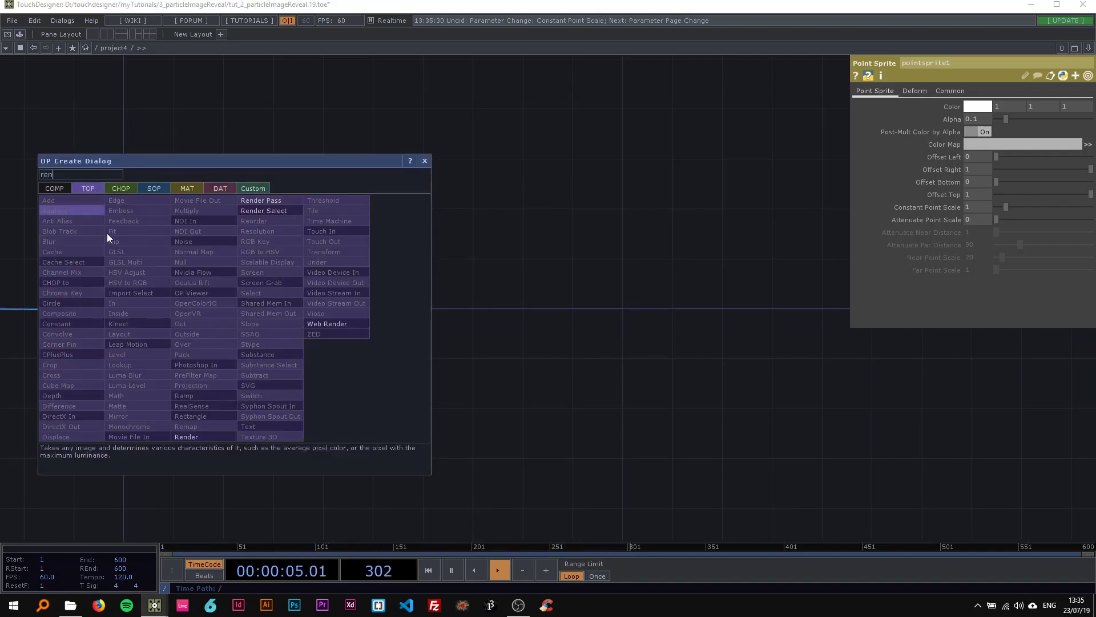
left_click(193, 430)
left_click(291, 309)
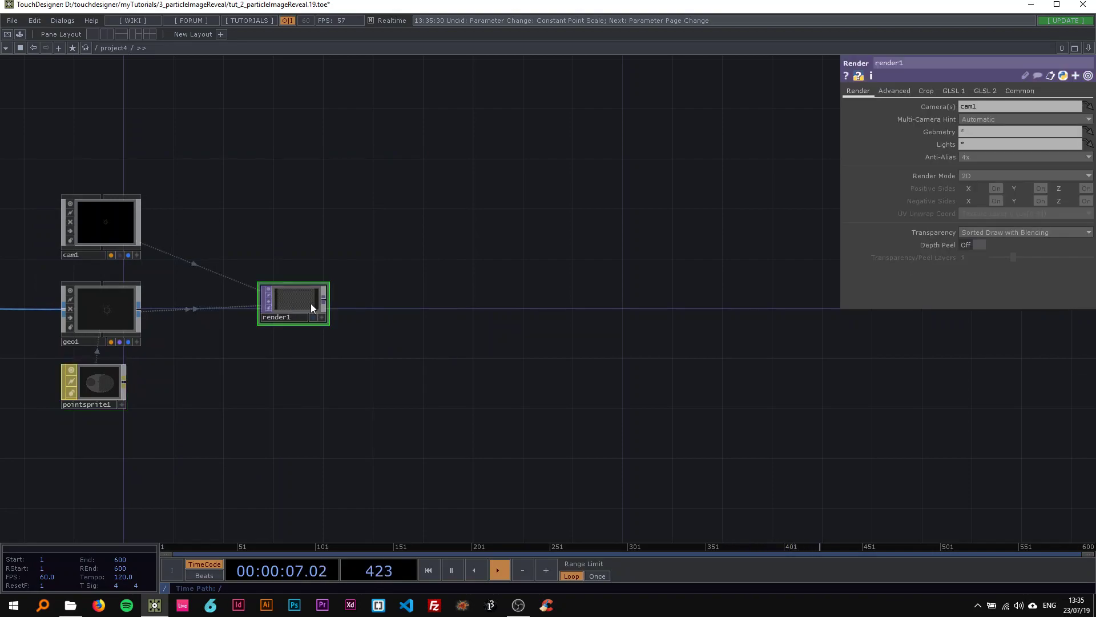
Add a Null TOP well apart from the Render TOP, fed by its output, and rename it bg
right_click(323, 300)
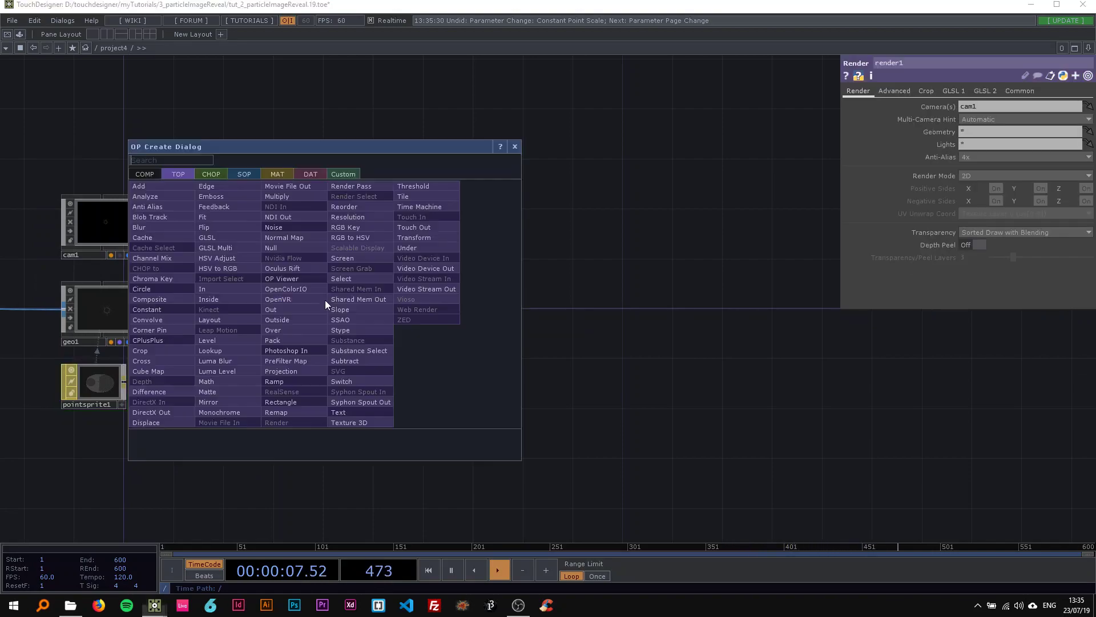
left_click(278, 242)
left_click(834, 301)
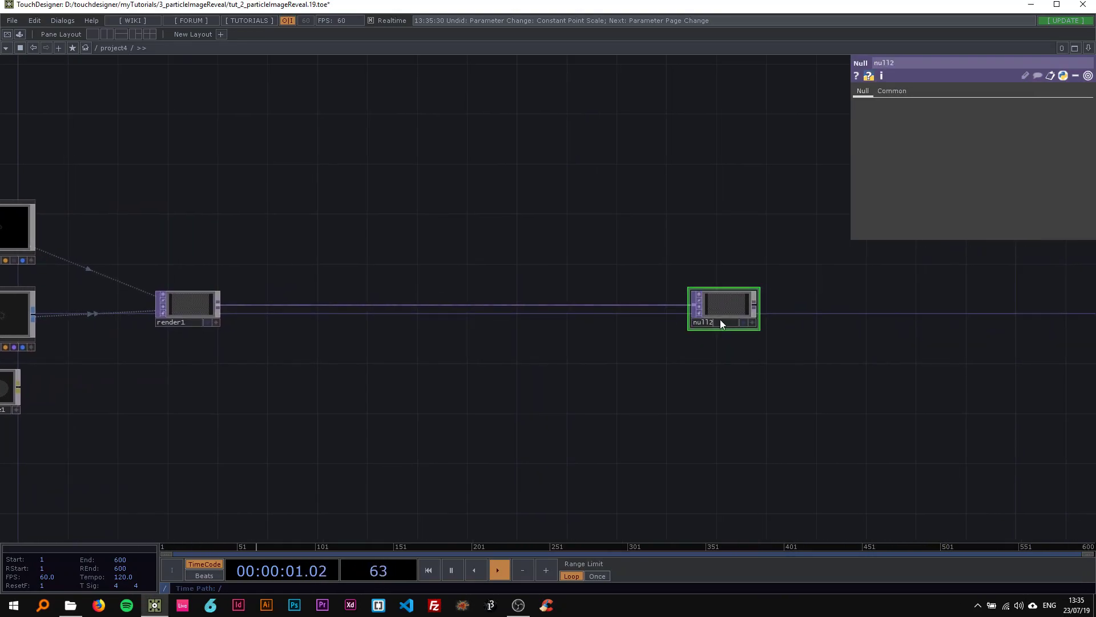
type("bg")
key("Return")
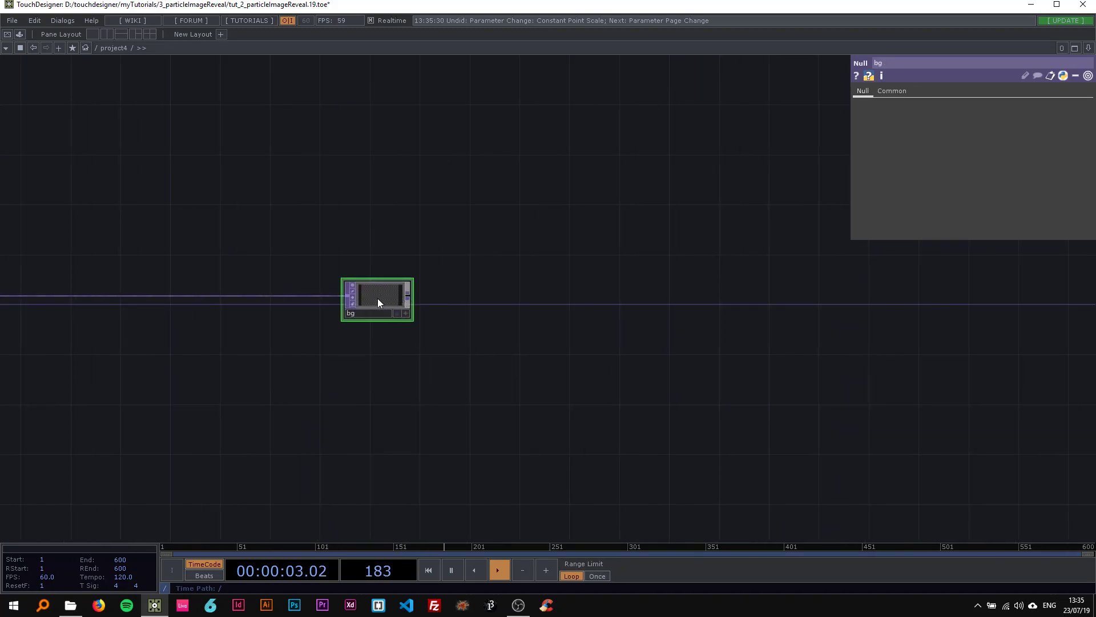
Move the bg Null much farther from the Render TOP and display its output as the network background
left_click_drag(385, 299, 967, 297)
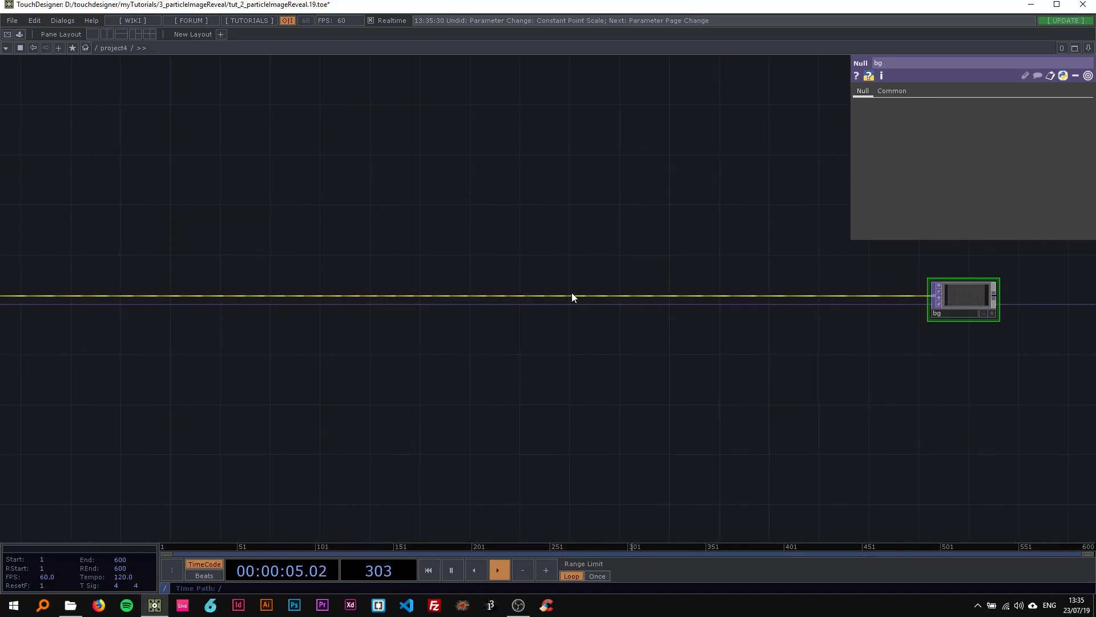
left_click_drag(550, 264, 765, 279)
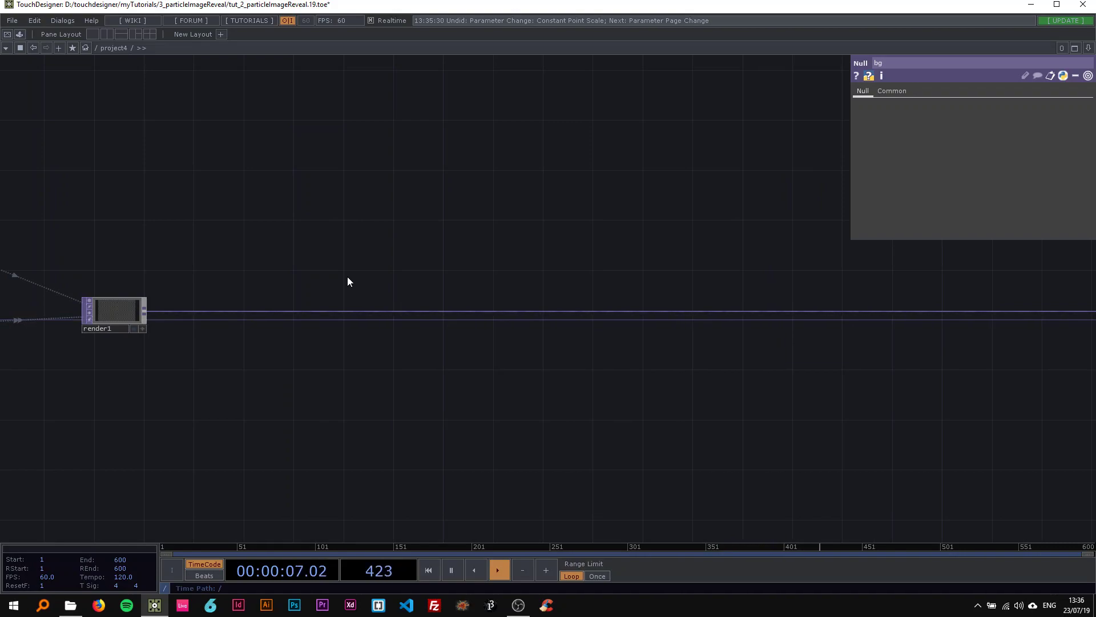
scroll(348, 276, "down", 3)
right_click(700, 301)
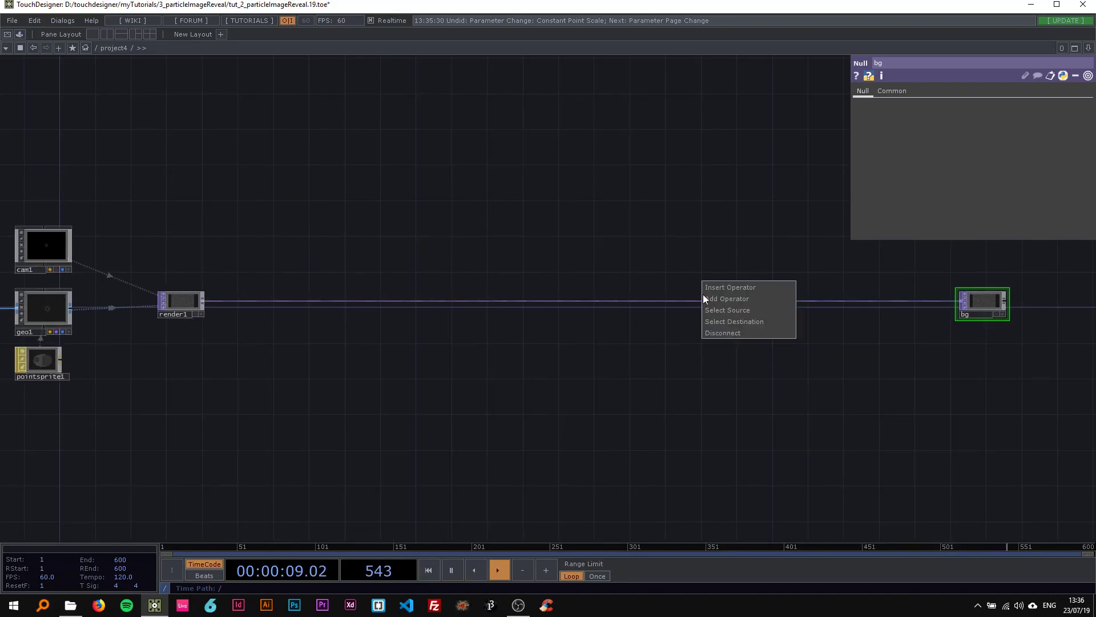
left_click(996, 314)
scroll(675, 281, "up", 2)
Insert a Lookup TOP into the connection between the Render TOP and the bg Null, nearer to bg
right_click(531, 311)
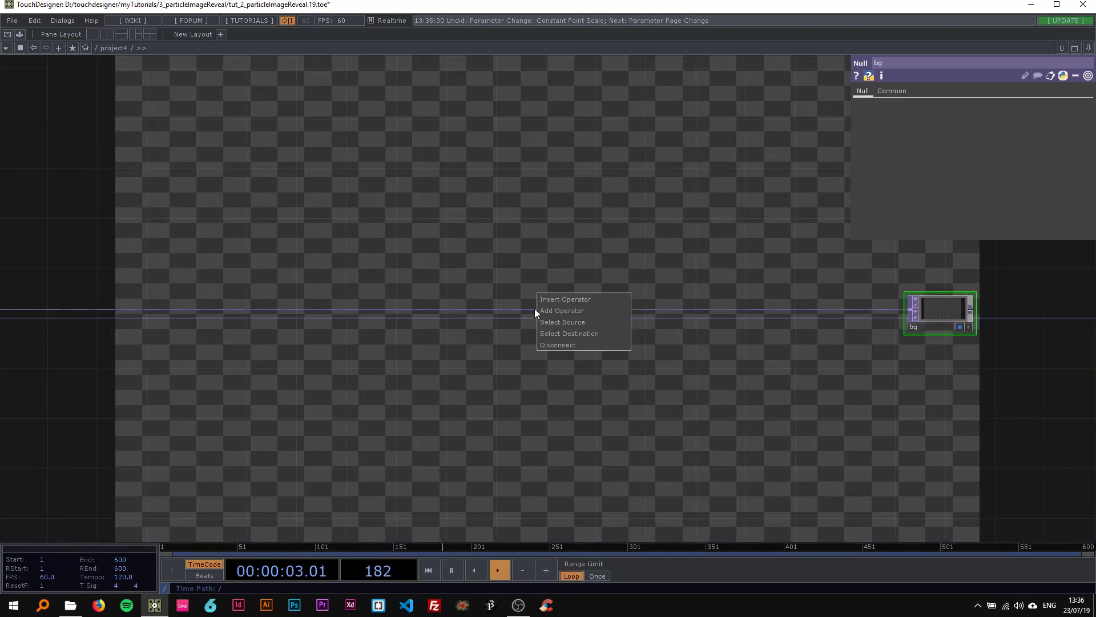
left_click(543, 301)
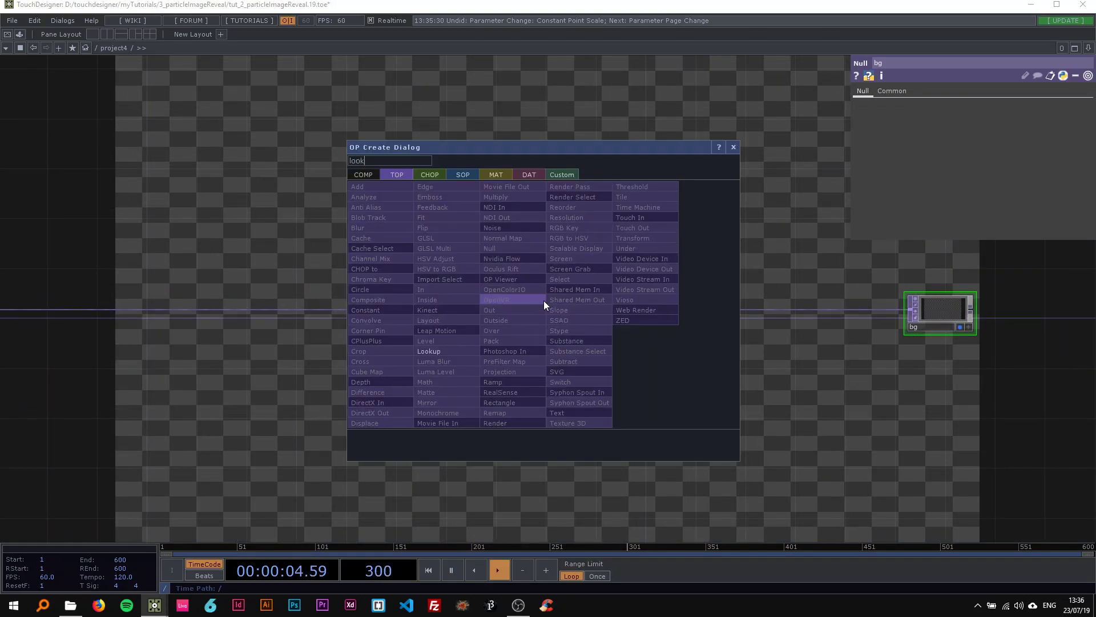
left_click(440, 370)
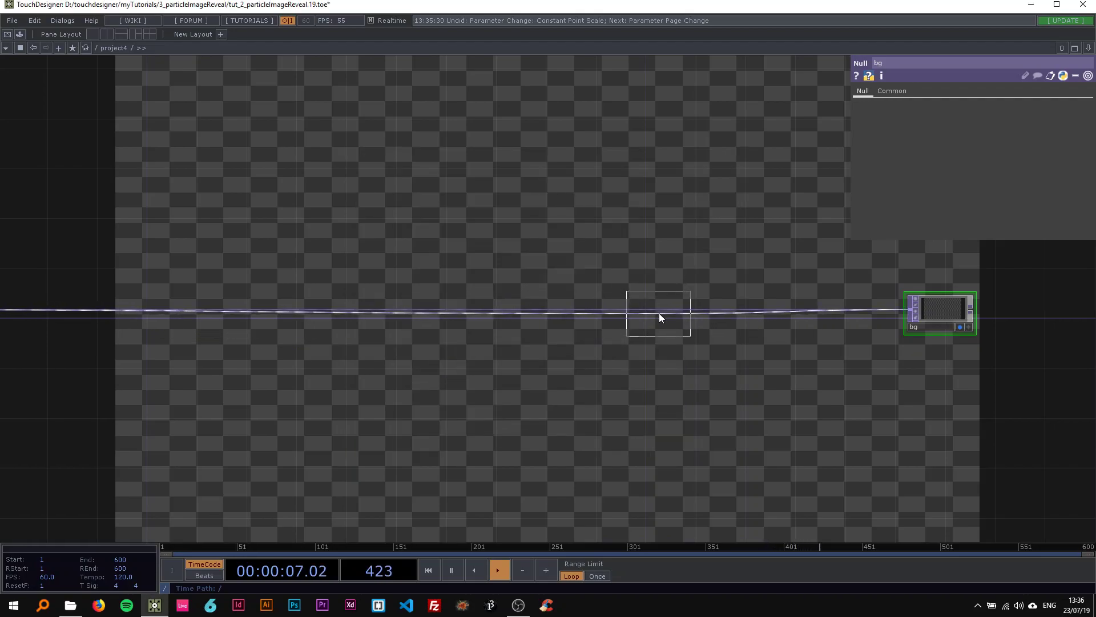
left_click(658, 313)
Add a Ramp TOP below the Lookup TOP and connect it to the Lookup's second input
key("Tab")
type("ra")
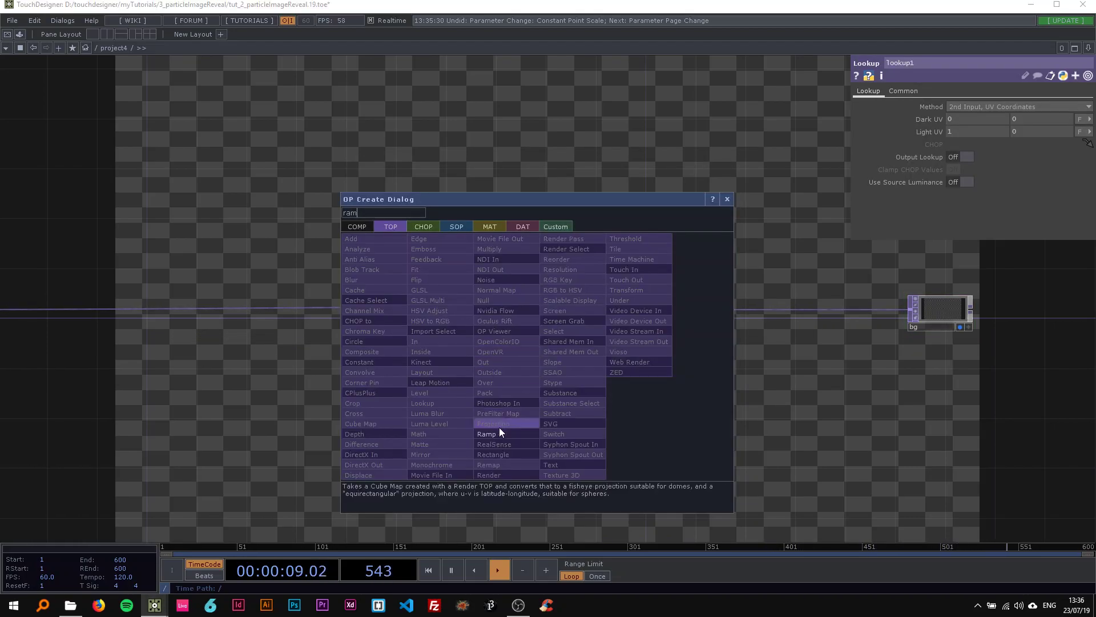
left_click(499, 433)
left_click(517, 382)
left_click_drag(546, 375, 625, 314)
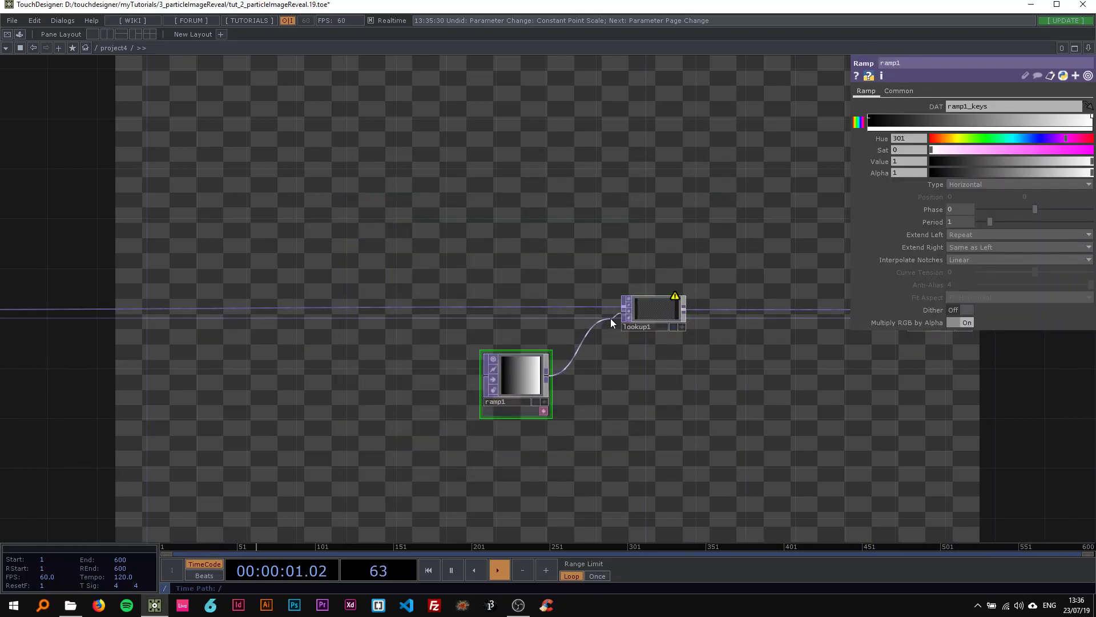
Raise the saturation of the Ramp's white end colour to about 0.915 for a black-to-magenta gradient
left_click_drag(612, 367, 497, 366)
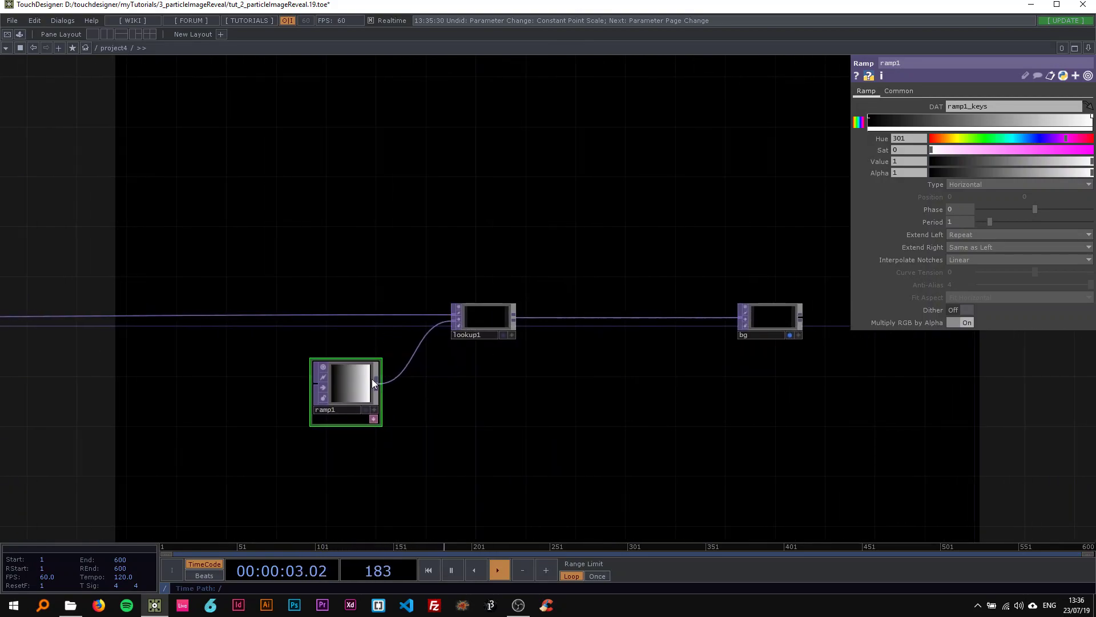
scroll(371, 379, "up", 3)
left_click_drag(936, 149, 1078, 149)
Insert a Level TOP into the connection between the Lookup TOP and the bg Null
scroll(478, 234, "down", 2)
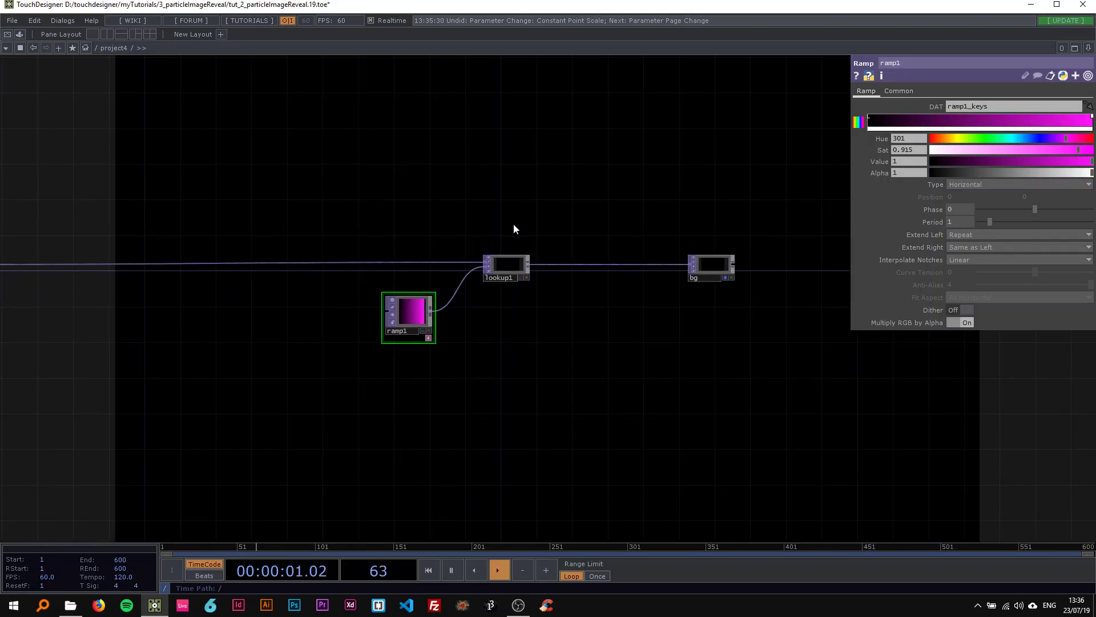
right_click(571, 264)
left_click(574, 255)
type("leve")
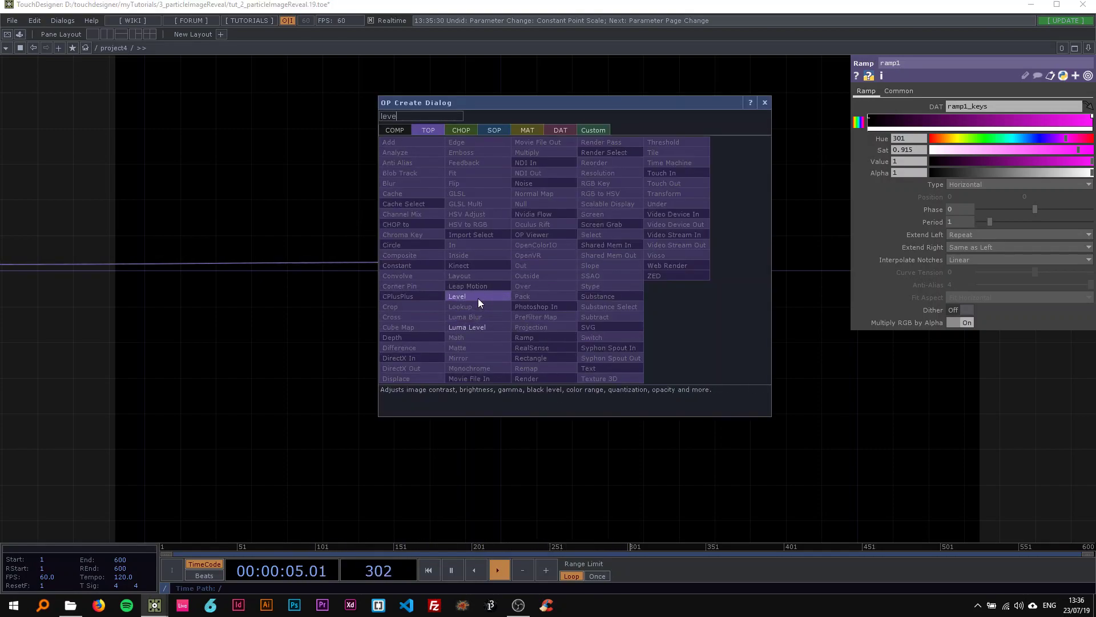
left_click(478, 298)
left_click(591, 267)
left_click_drag(595, 271, 697, 263)
Insert a Composite TOP into the connection between the Render TOP and the Lookup TOP
scroll(626, 269, "down", 5)
left_click_drag(202, 261, 304, 272)
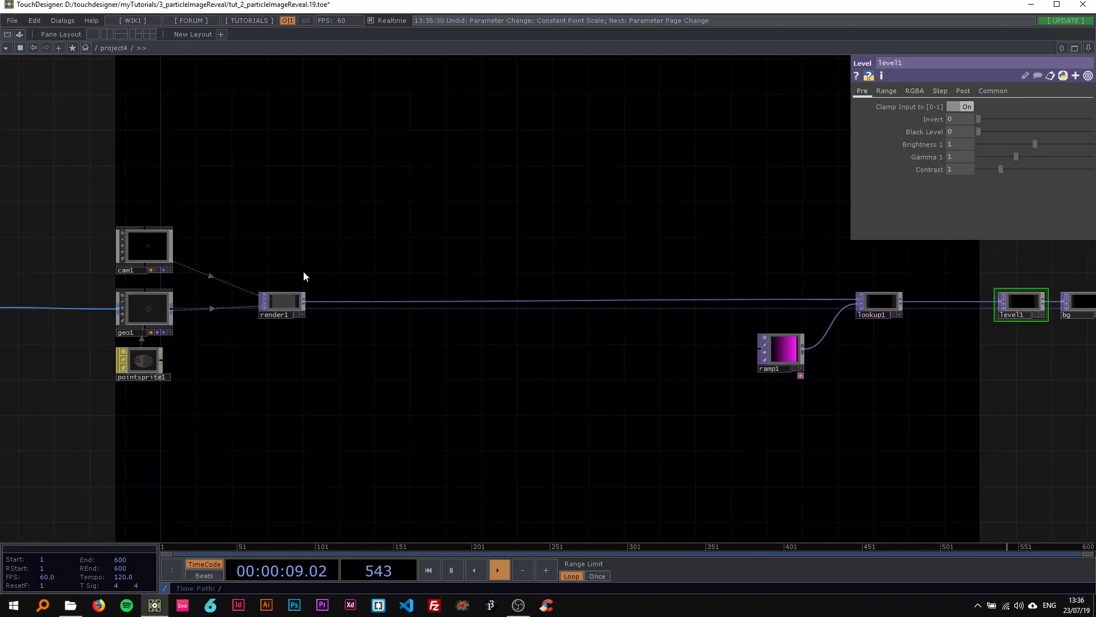
right_click(574, 300)
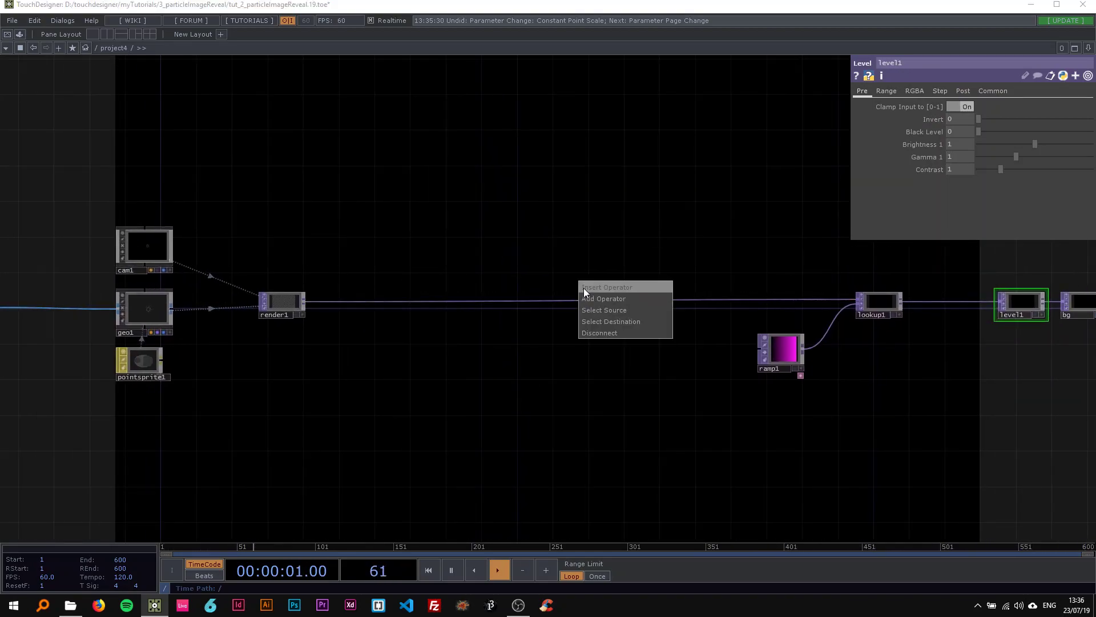
left_click(583, 289)
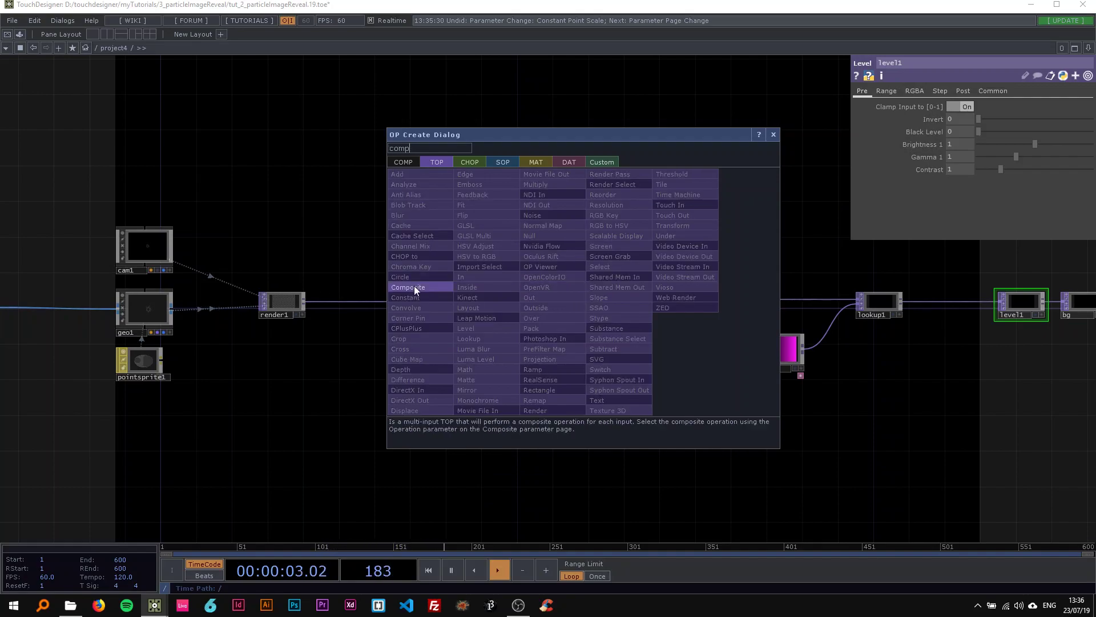
left_click(413, 287)
left_click(586, 301)
Move the new Composite TOP closer to the Lookup TOP and set its Operation to Add
scroll(549, 310, "up", 2)
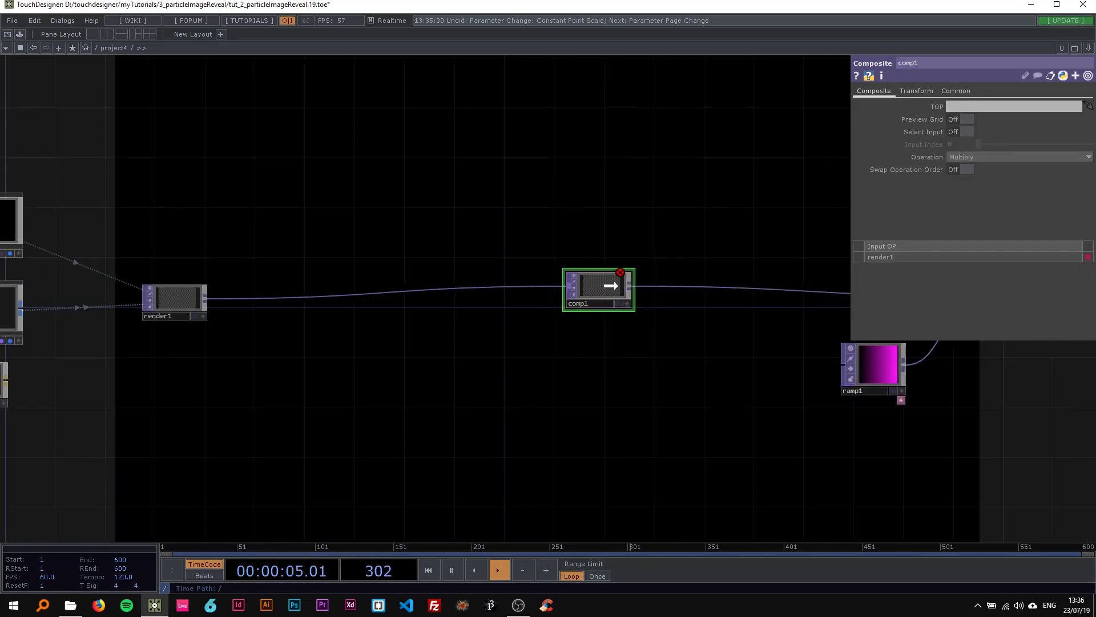
left_click_drag(499, 248, 618, 252)
left_click_drag(721, 305, 772, 304)
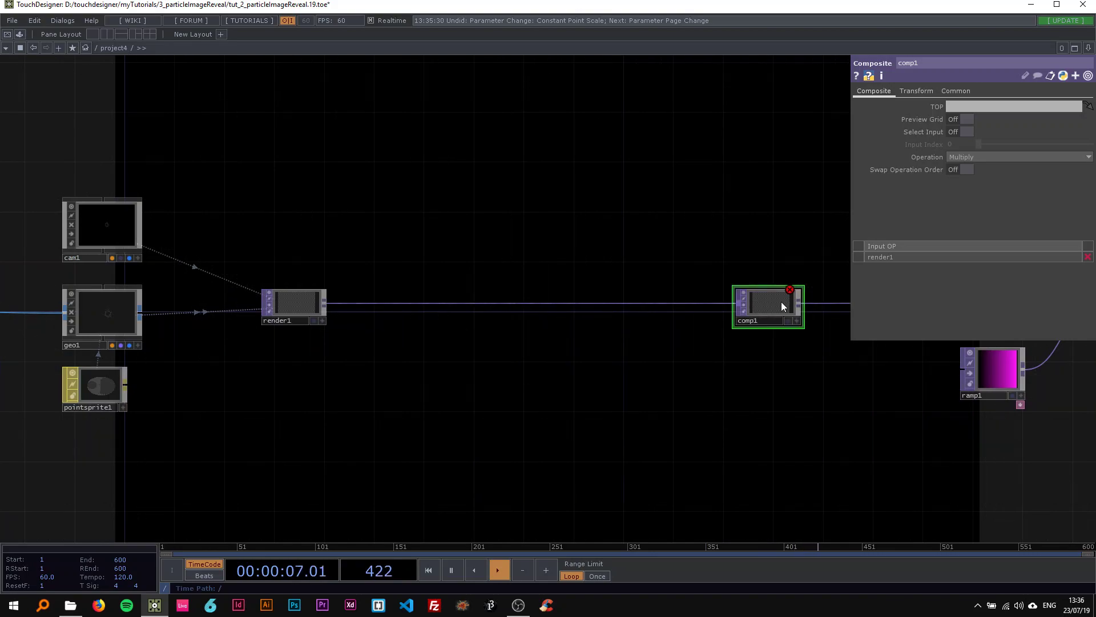
left_click(971, 156)
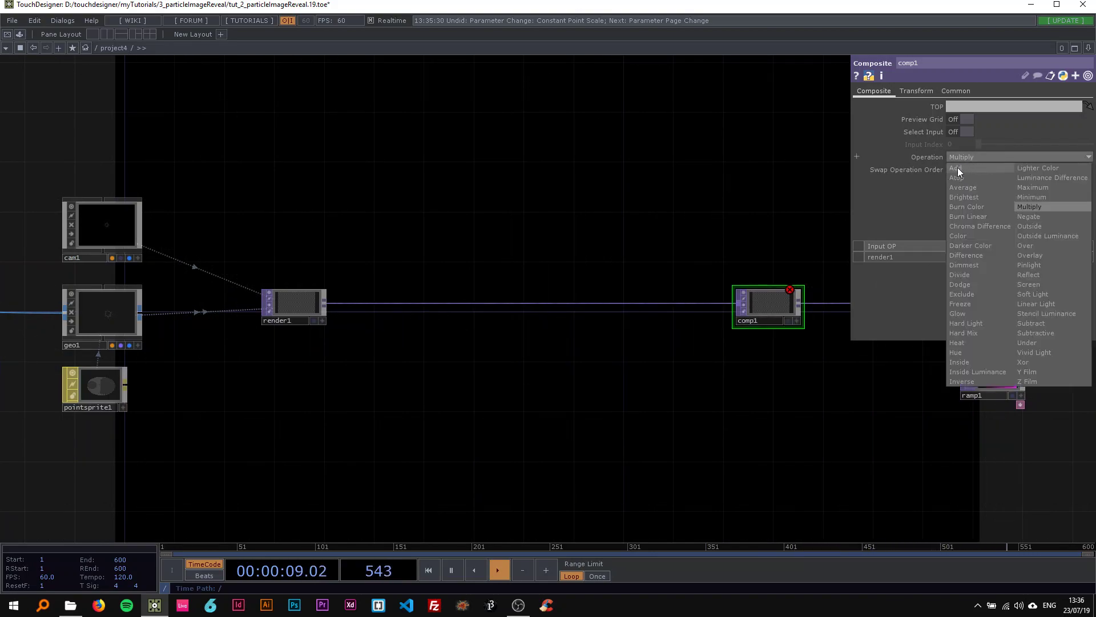
left_click(957, 167)
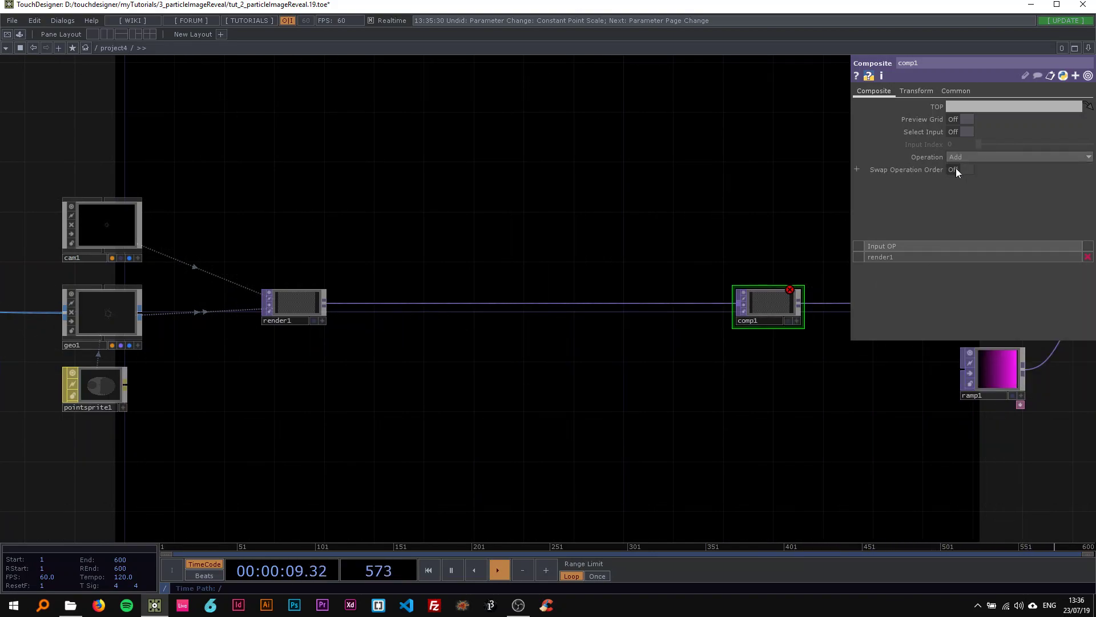
Branch a Feedback TOP off the Render TOP's output, placed above the main chain, and set its Target TOP to comp1
right_click(323, 305)
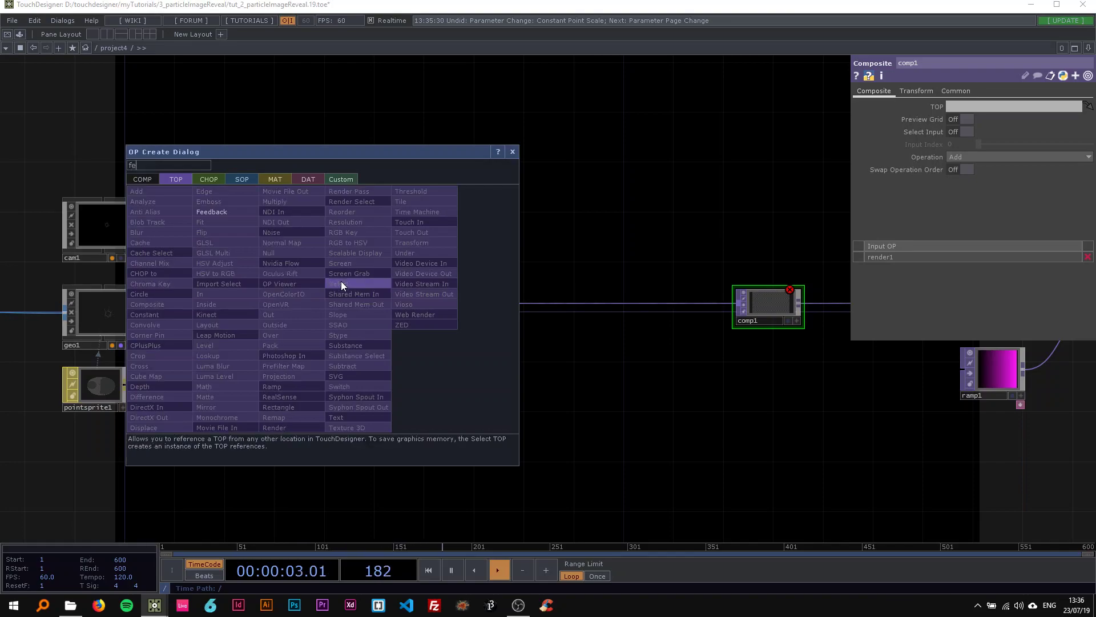
left_click(206, 211)
left_click(393, 234)
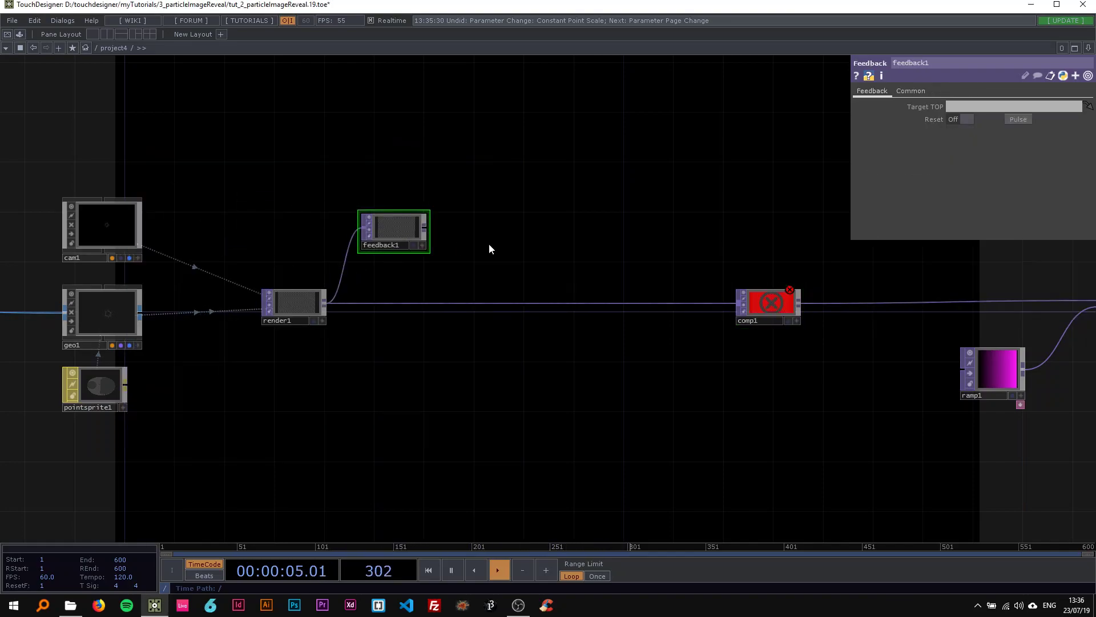
left_click_drag(426, 223, 361, 244)
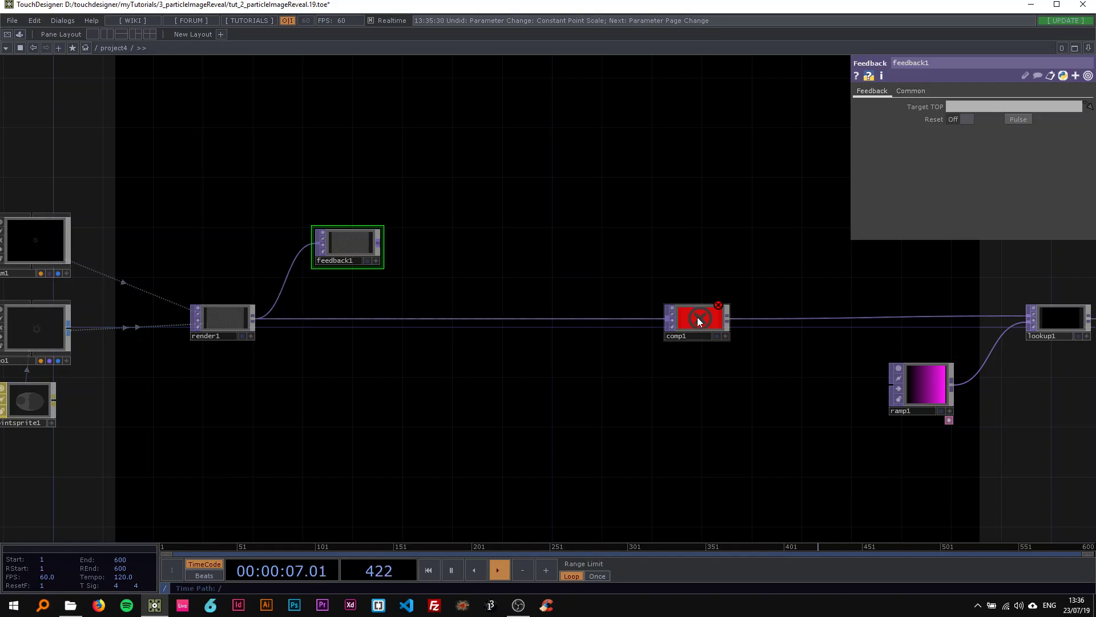
left_click_drag(697, 317, 351, 242)
scroll(428, 252, "up", 3)
Add a second Composite TOP fed by the Feedback TOP's output and leave it selected
left_click_drag(412, 214, 420, 274)
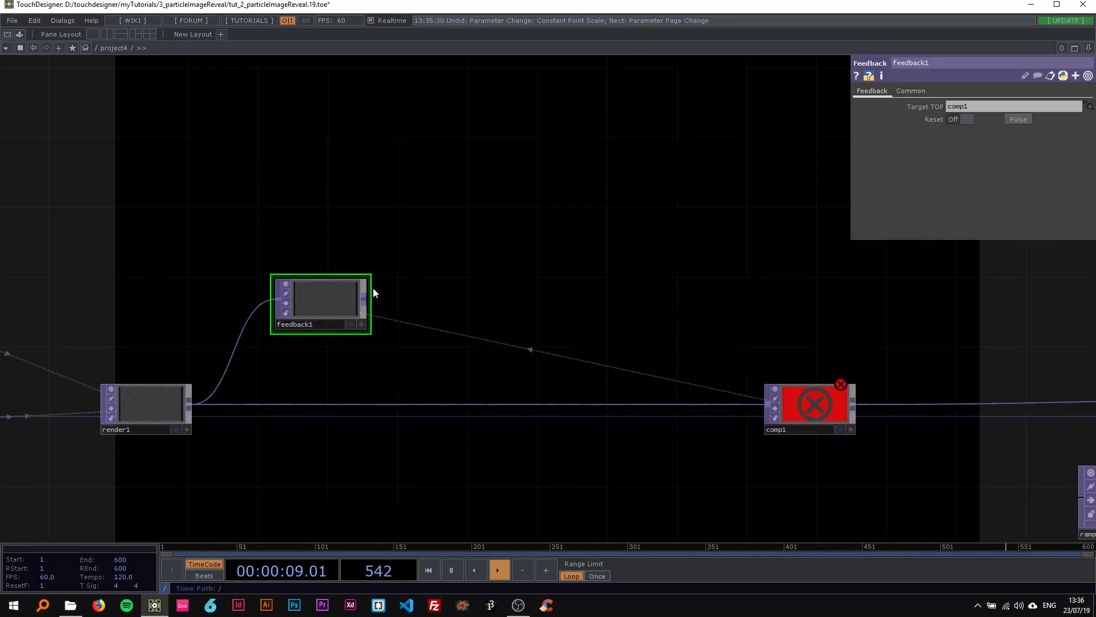
left_click(364, 301)
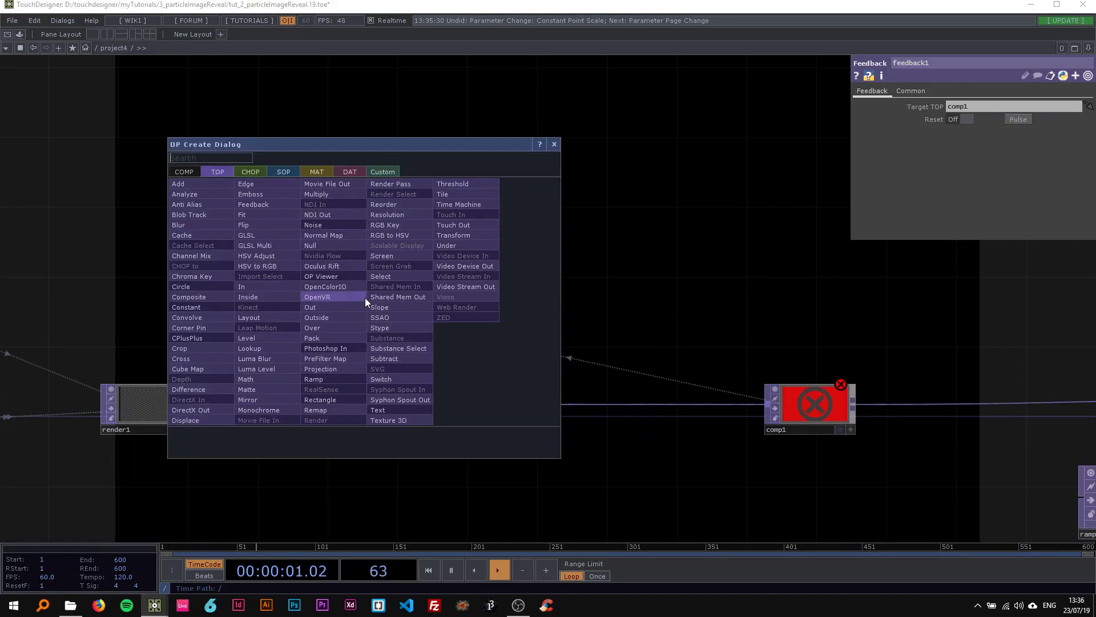
type("comp")
left_click(208, 296)
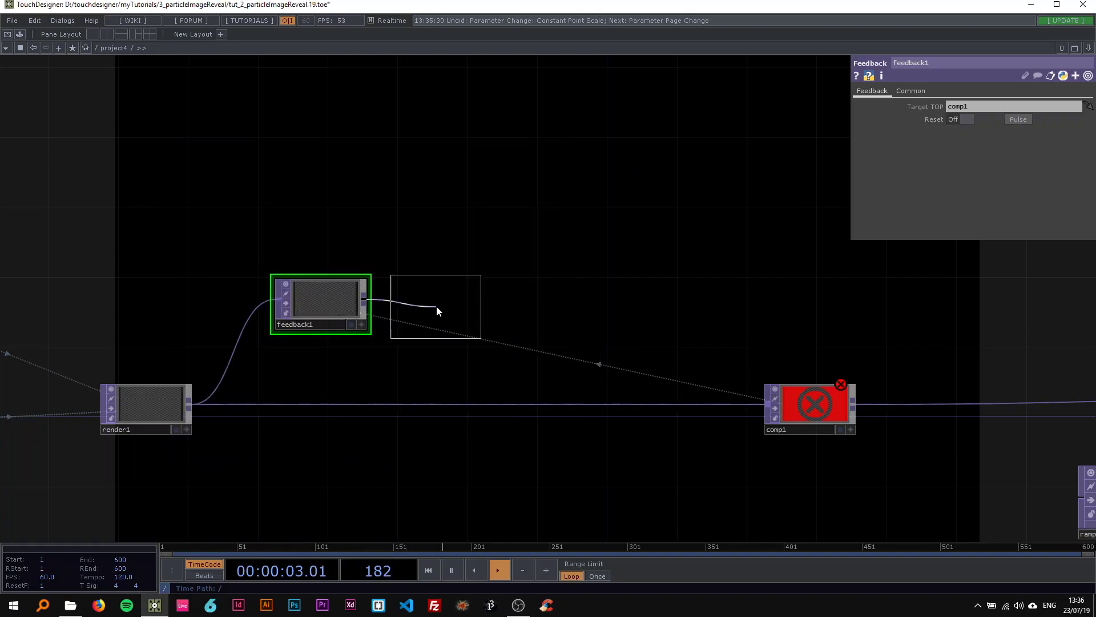
left_click(448, 303)
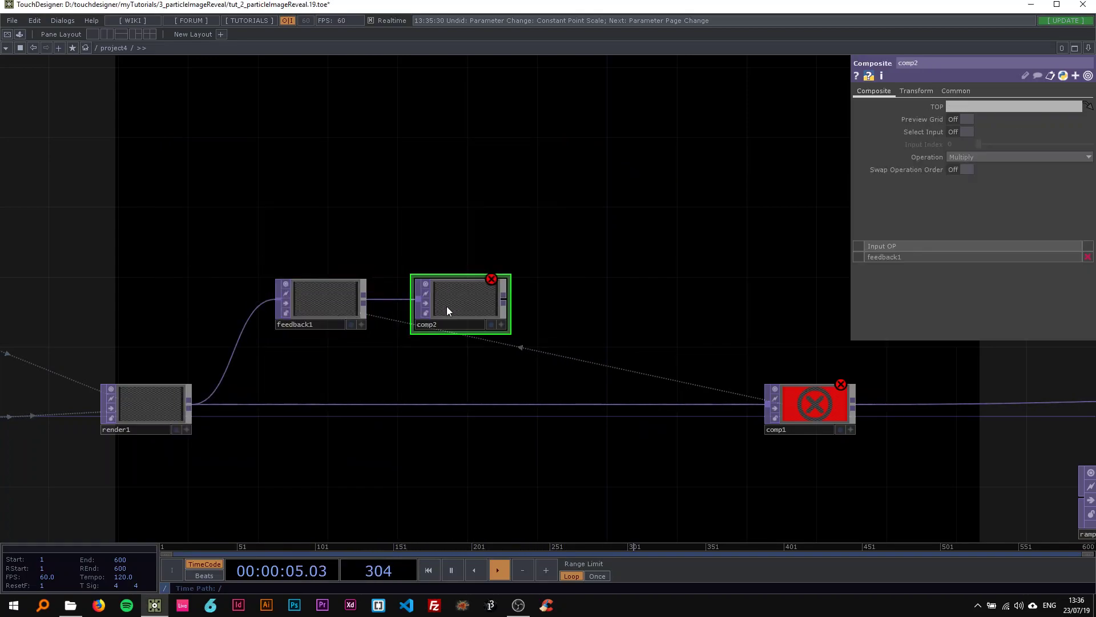
left_click(833, 407)
left_click(461, 300)
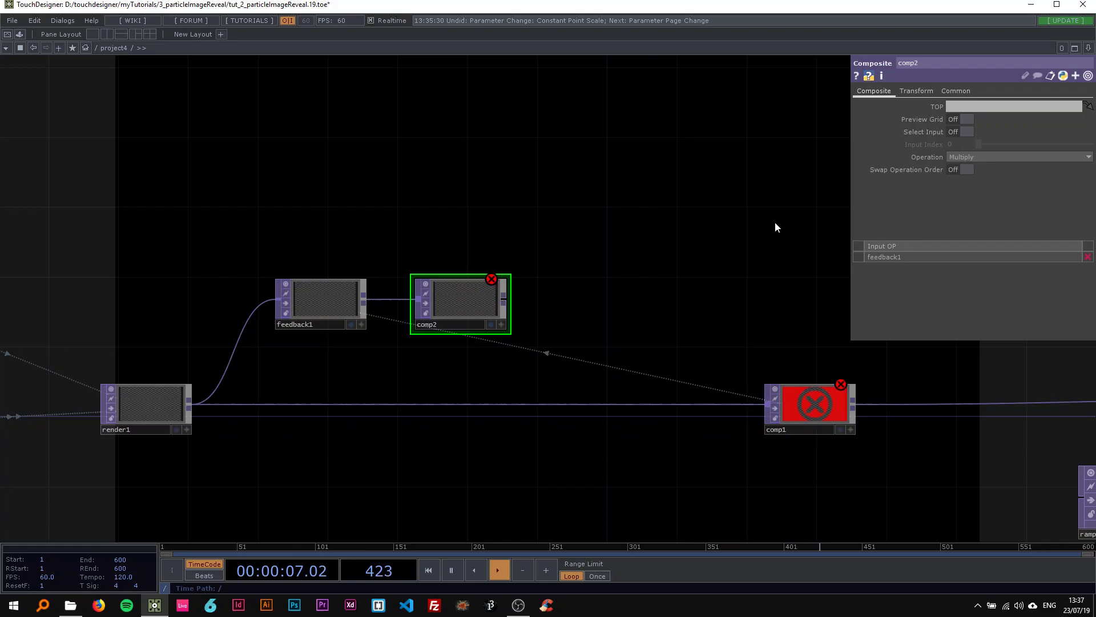
Add a Movie File In TOP in the empty area above the Render and Feedback TOPs
scroll(592, 262, "down", 4)
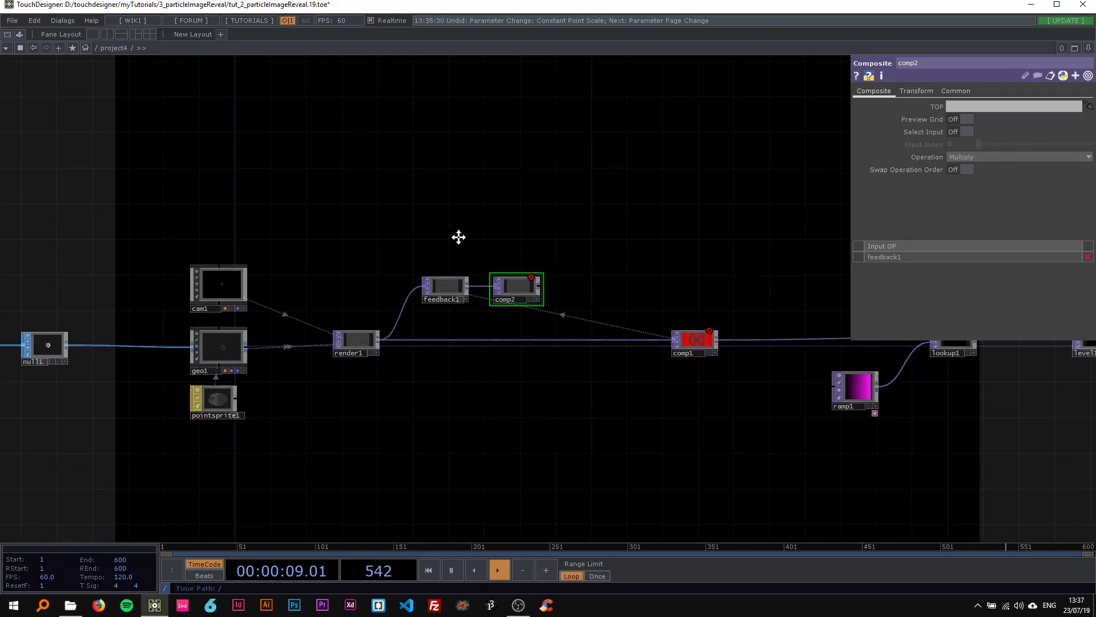
scroll(457, 238, "up", 3)
left_click_drag(678, 384, 714, 388)
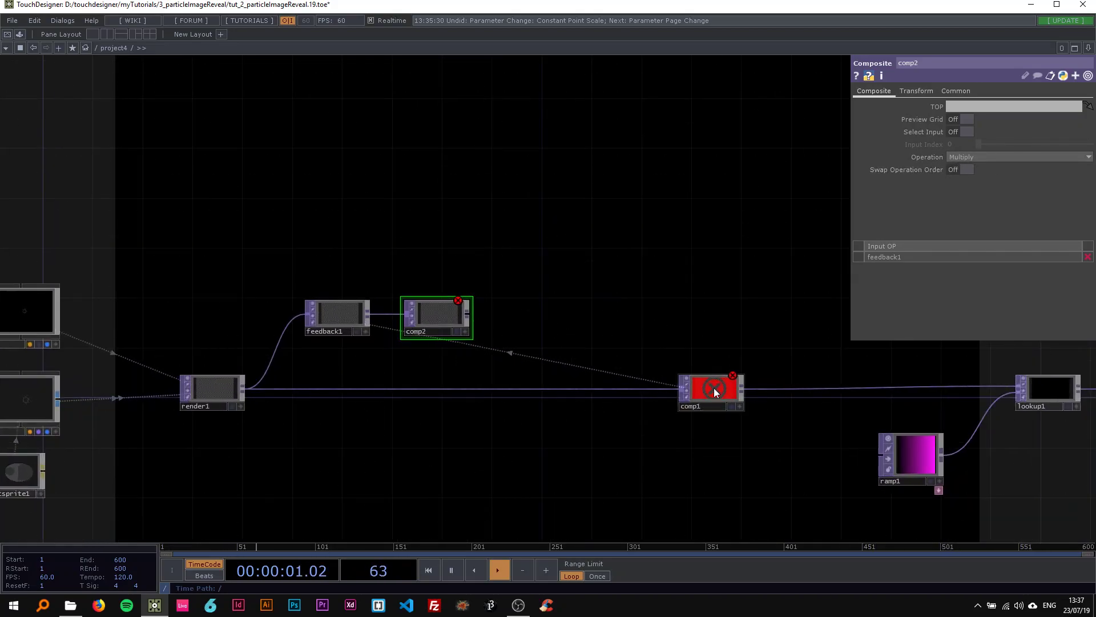
left_click_drag(432, 269, 546, 312)
key("Tab")
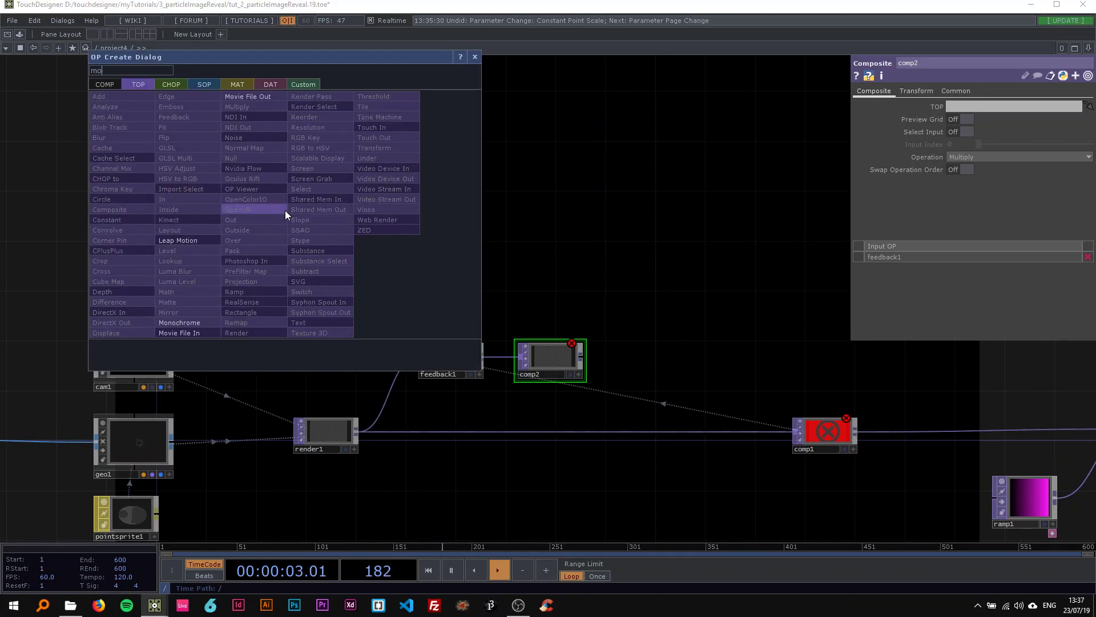
type("movie")
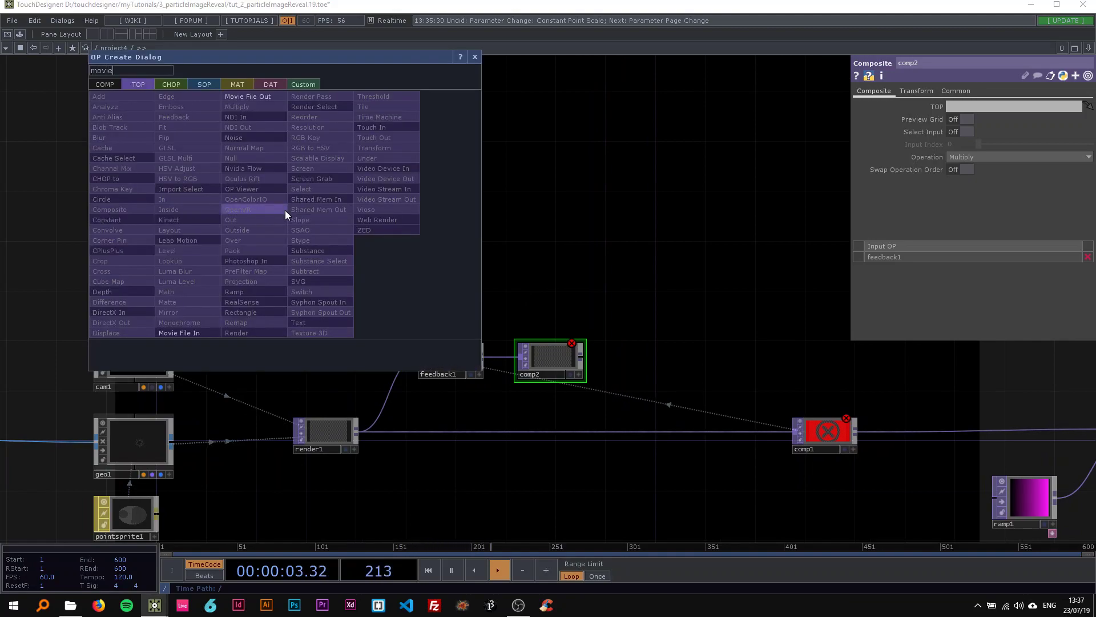
left_click(198, 329)
left_click(316, 231)
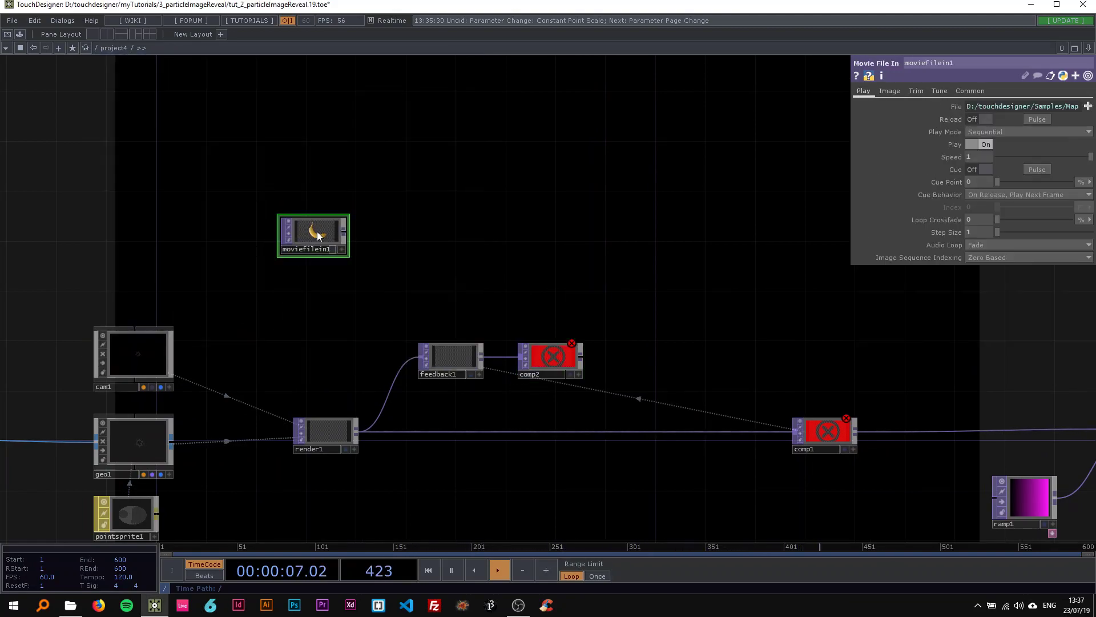
Load the landscape-format black-and-white portrait of a long-haired woman from the TD Stuff folder into the Movie File In TOP
left_click(1088, 106)
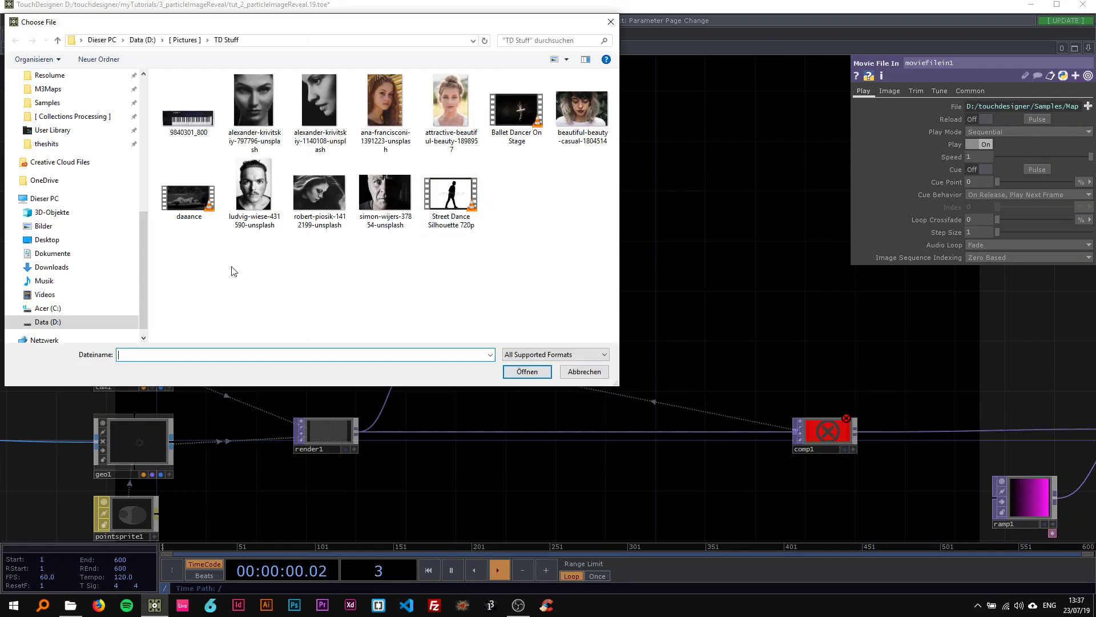
double_click(319, 200)
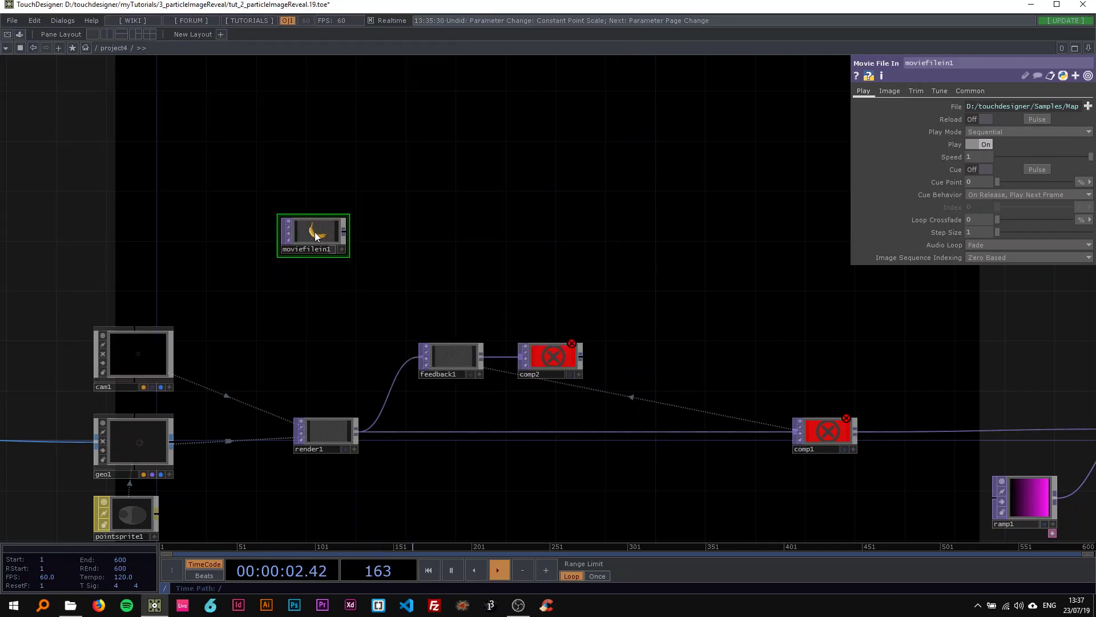
scroll(330, 243, "up", 5)
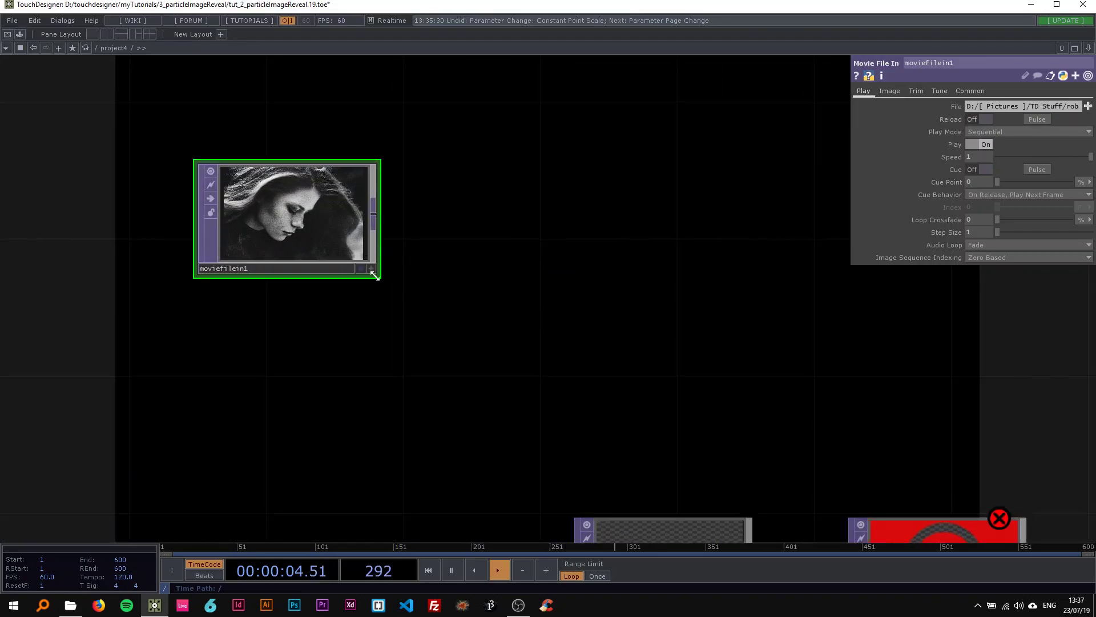
scroll(372, 275, "down", 3)
scroll(343, 244, "up", 2)
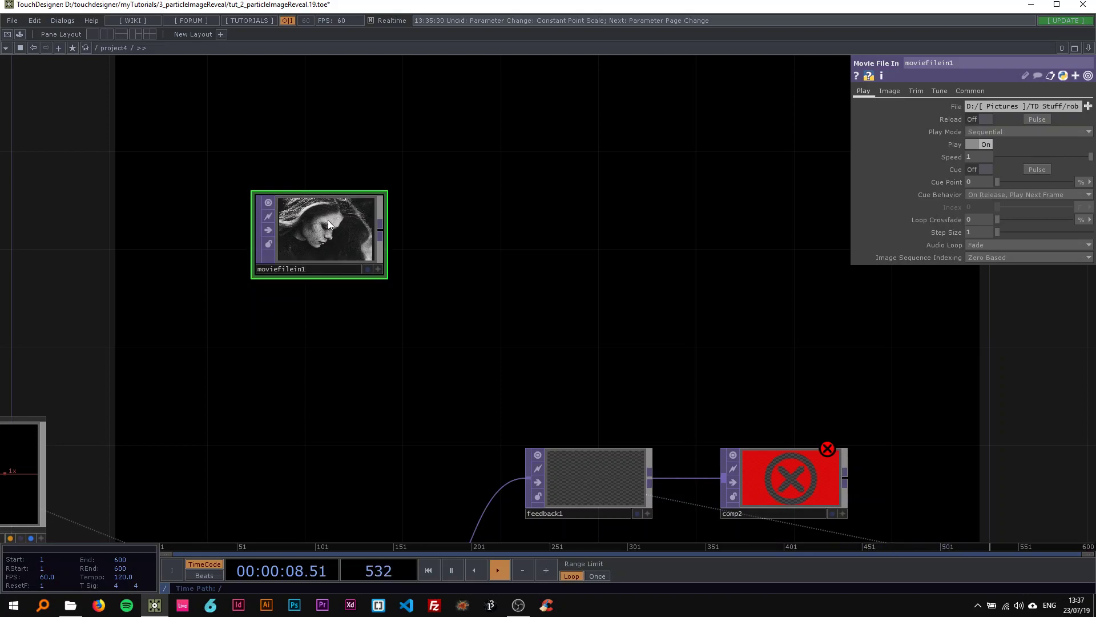
scroll(351, 228, "down", 2)
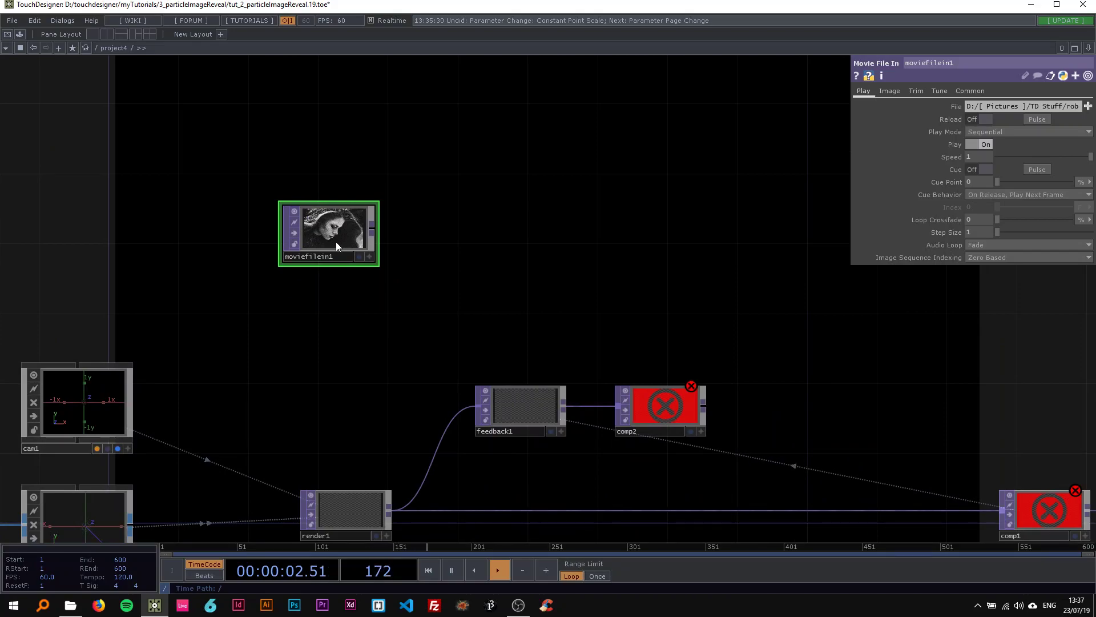
scroll(336, 245, "up", 2)
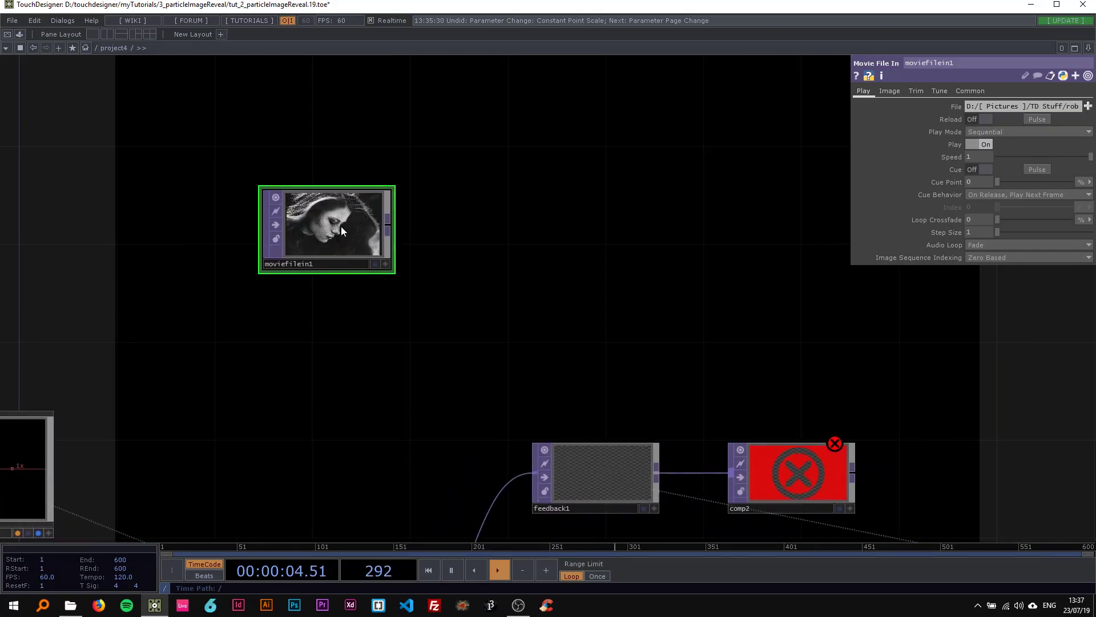
scroll(340, 226, "down", 4)
scroll(342, 229, "up", 4)
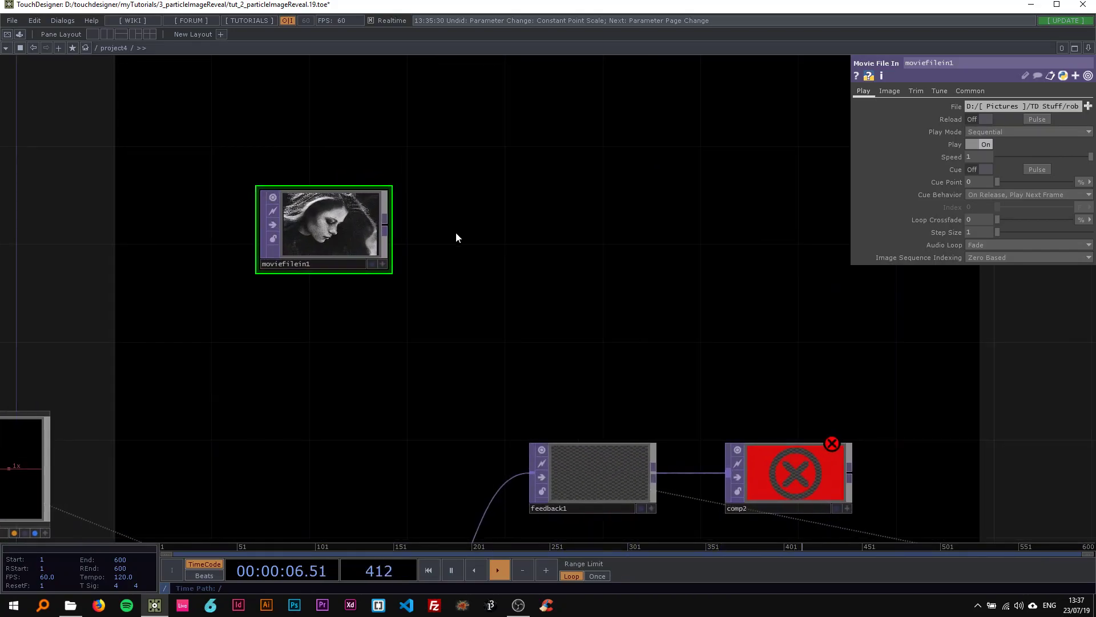
Add a Level TOP after the portrait's Movie File In TOP and wire its output into comp2 as the second input
scroll(456, 231, "down", 3)
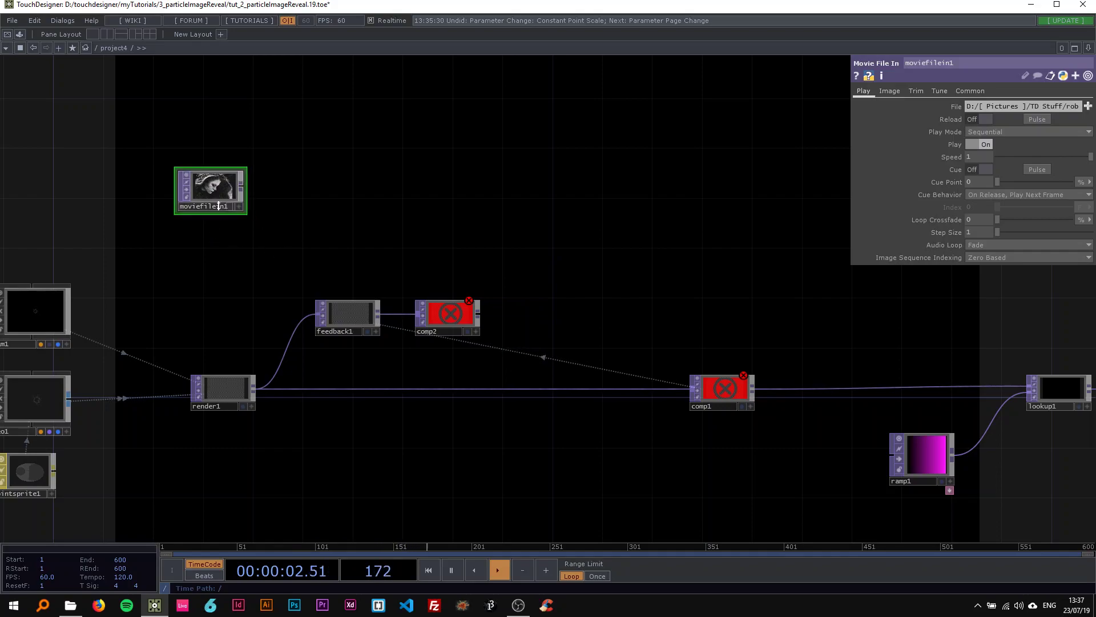
left_click_drag(234, 193, 182, 181)
scroll(242, 192, "up", 3)
right_click(176, 183)
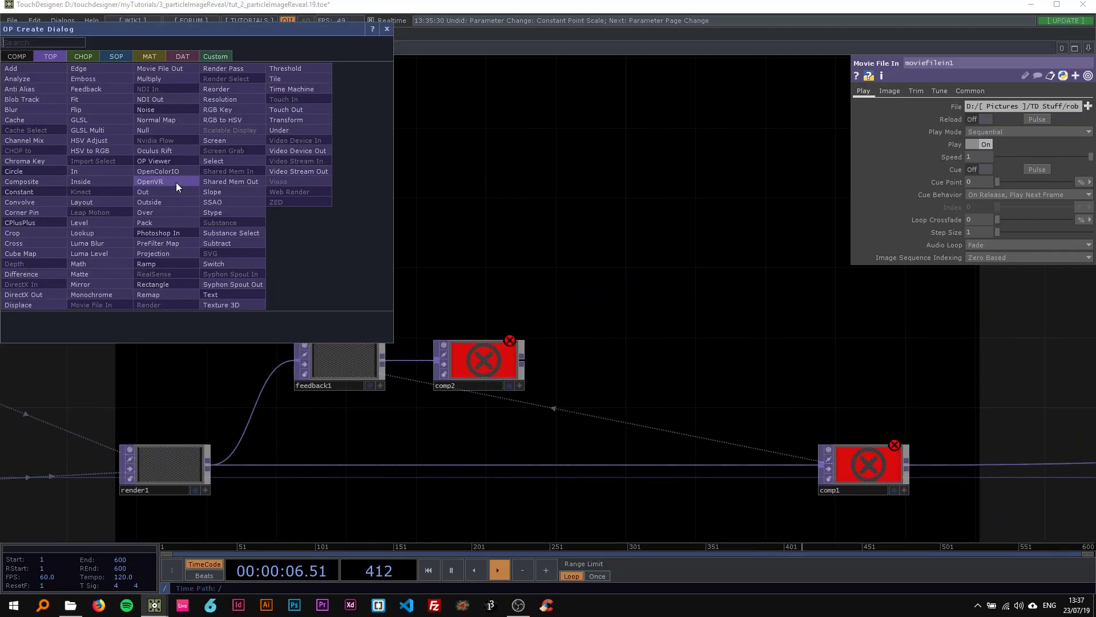
type("leve")
left_click(111, 222)
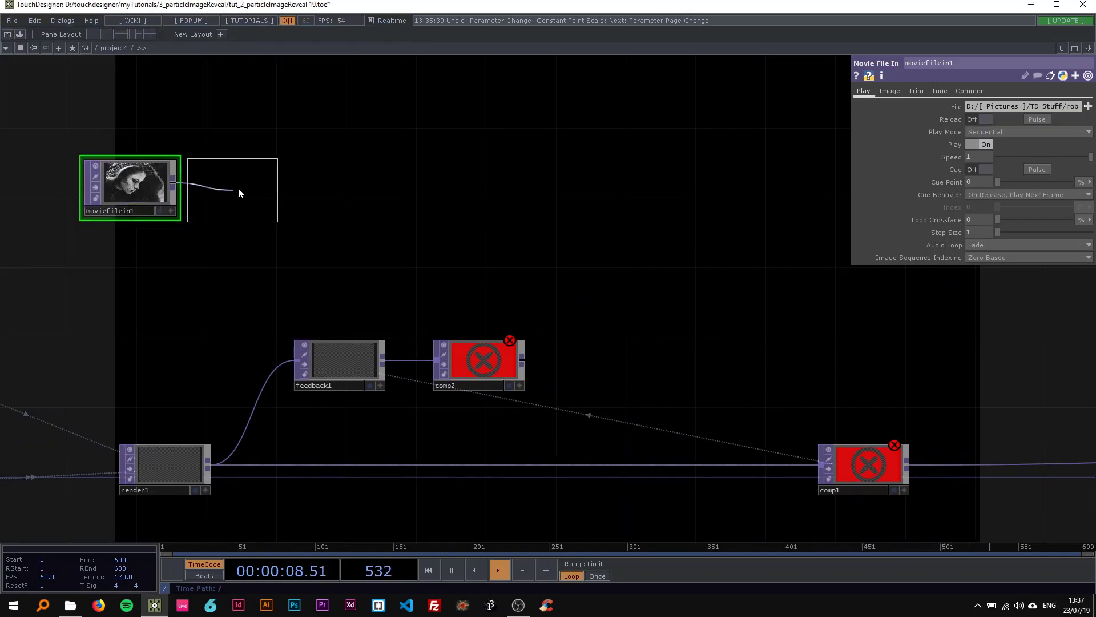
left_click(259, 185)
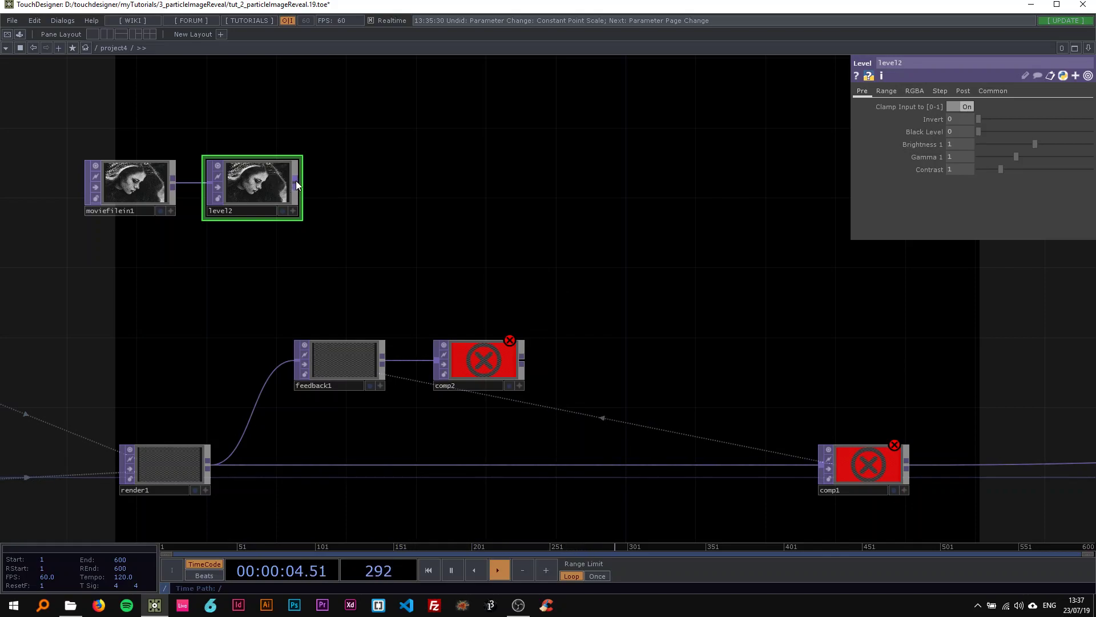
left_click_drag(296, 180, 435, 359)
left_click(486, 365)
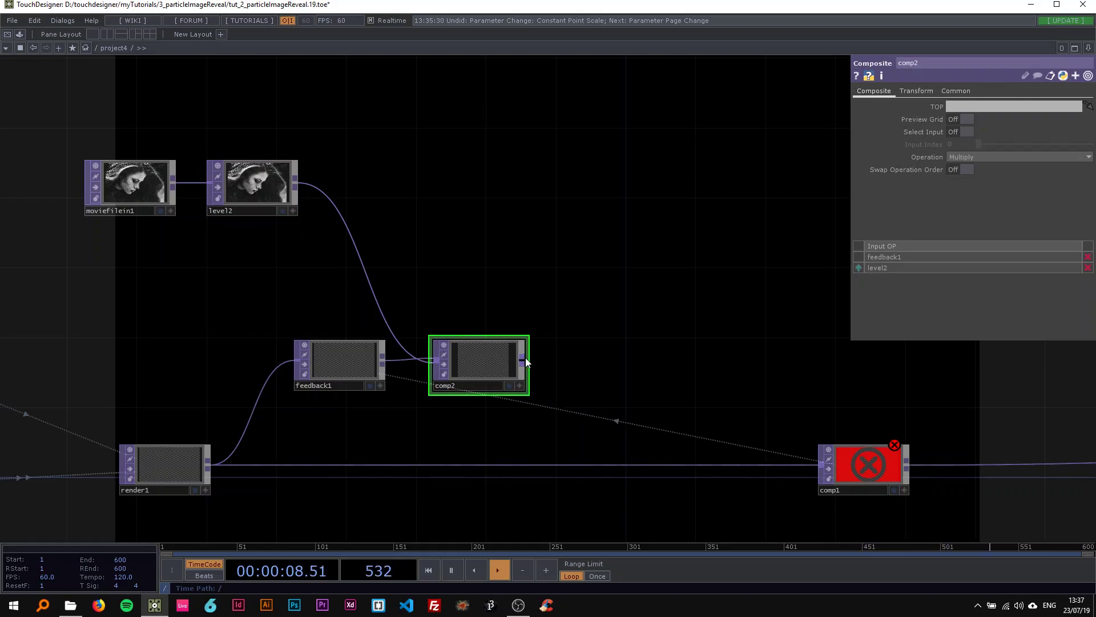
Add an Edge TOP fed by comp2's output, placed directly after it in the feedback branch
key("Tab")
type("edge")
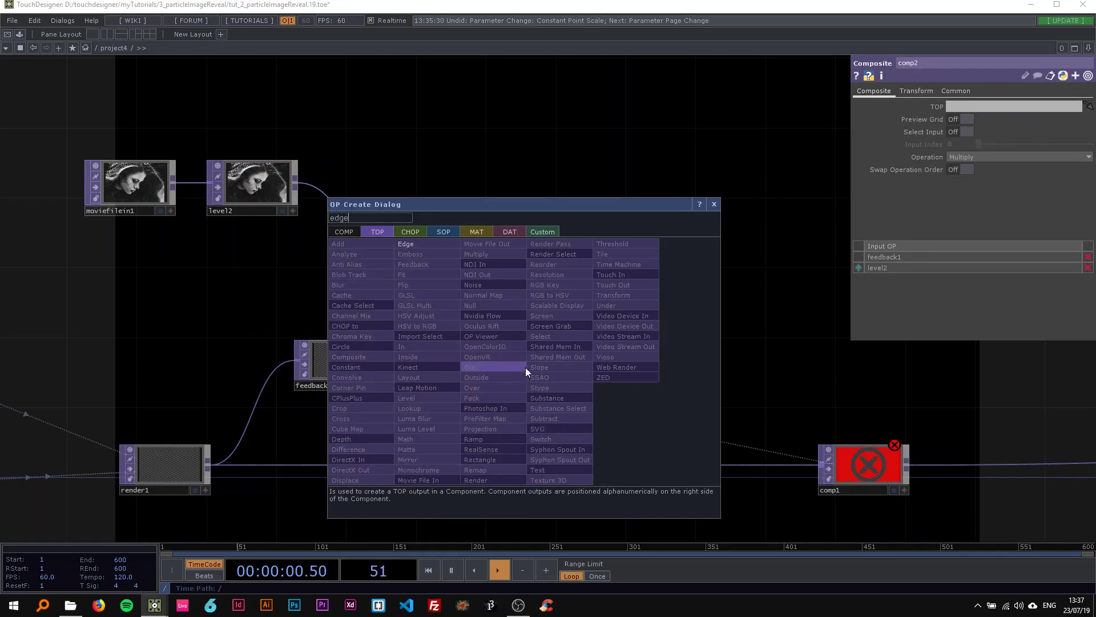
left_click(419, 245)
left_click(611, 333)
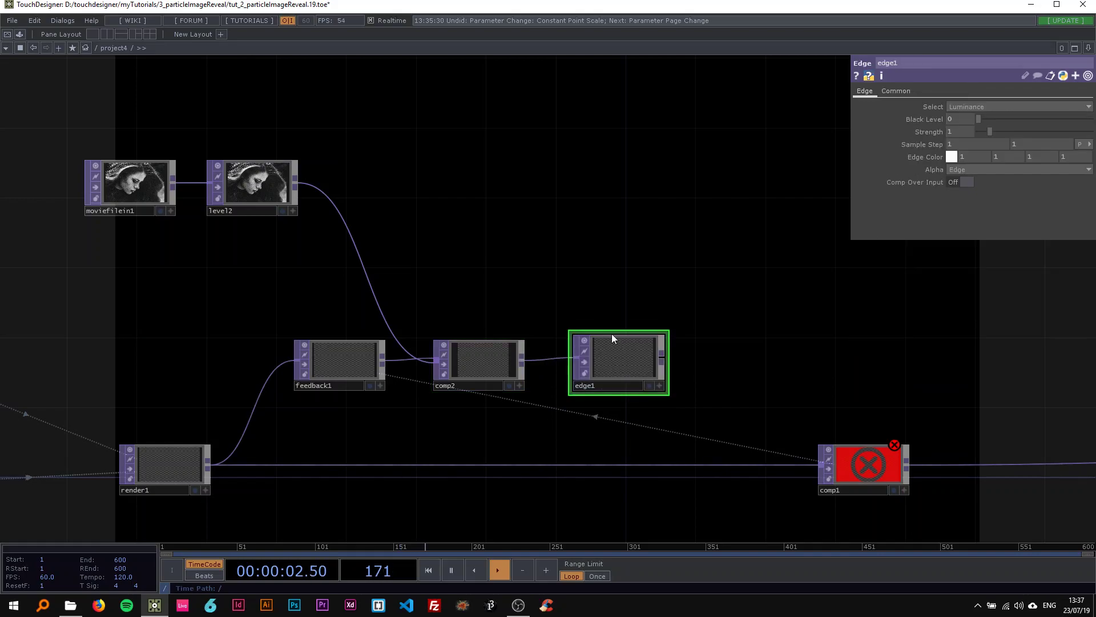
left_click_drag(597, 304, 512, 292)
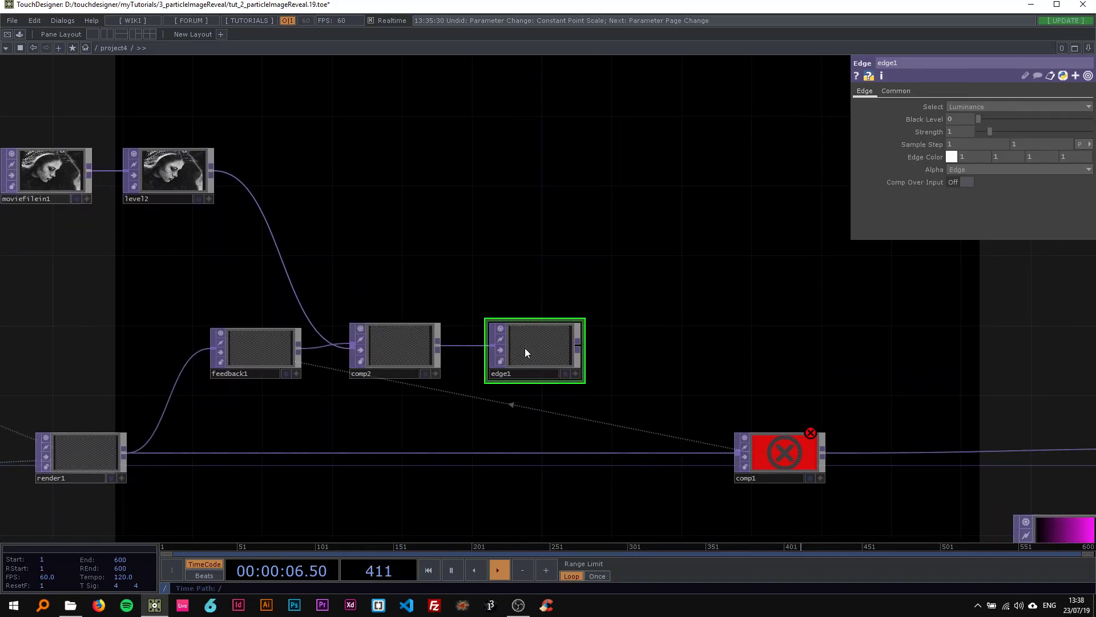
Wire the Edge TOP's output into comp1 as its second input, closing the feedback loop
scroll(548, 354, "up", 3)
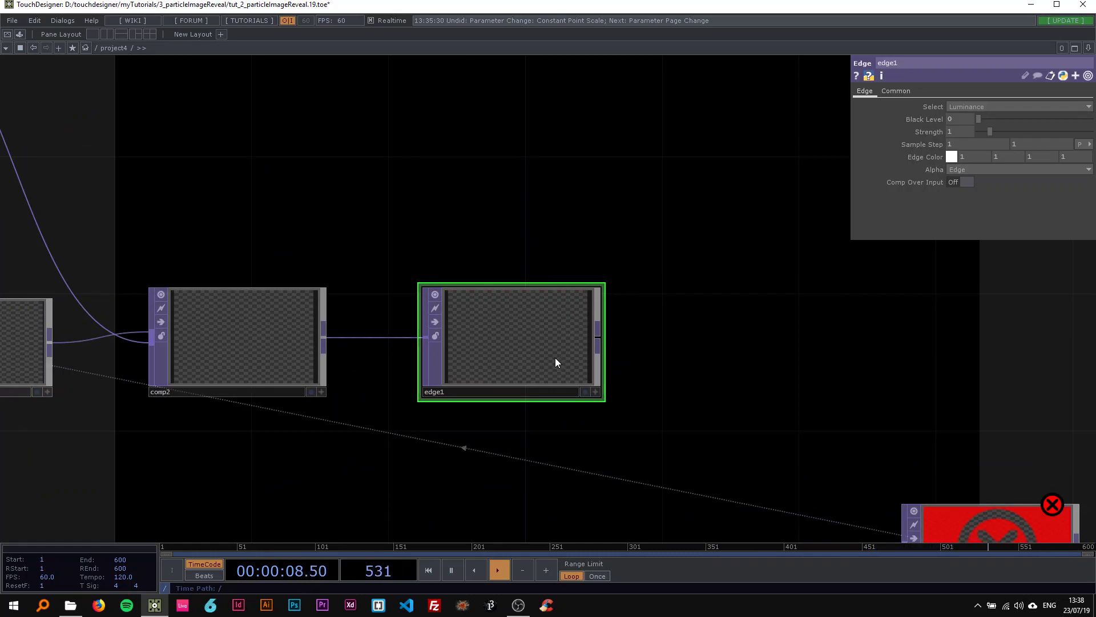
scroll(555, 358, "down", 5)
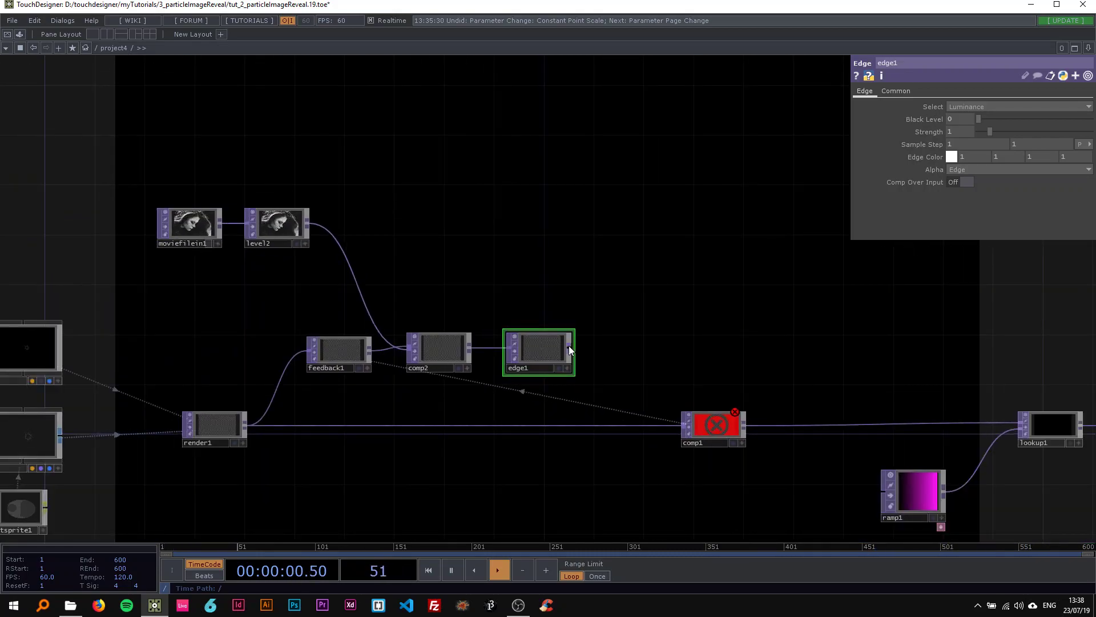
left_click_drag(611, 331, 508, 299)
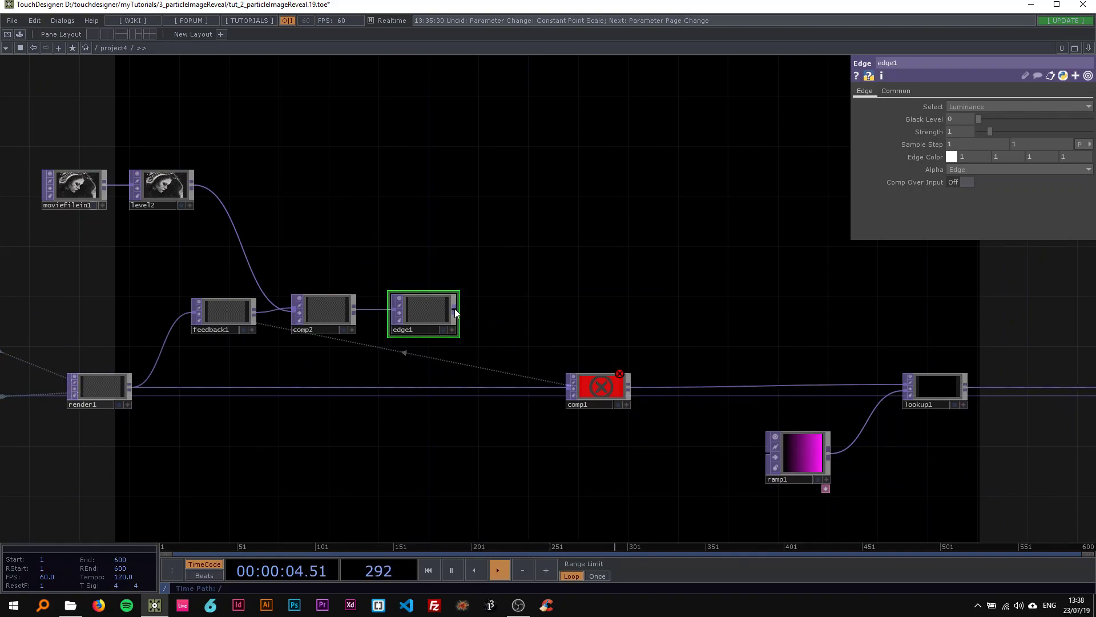
left_click_drag(455, 310, 563, 389)
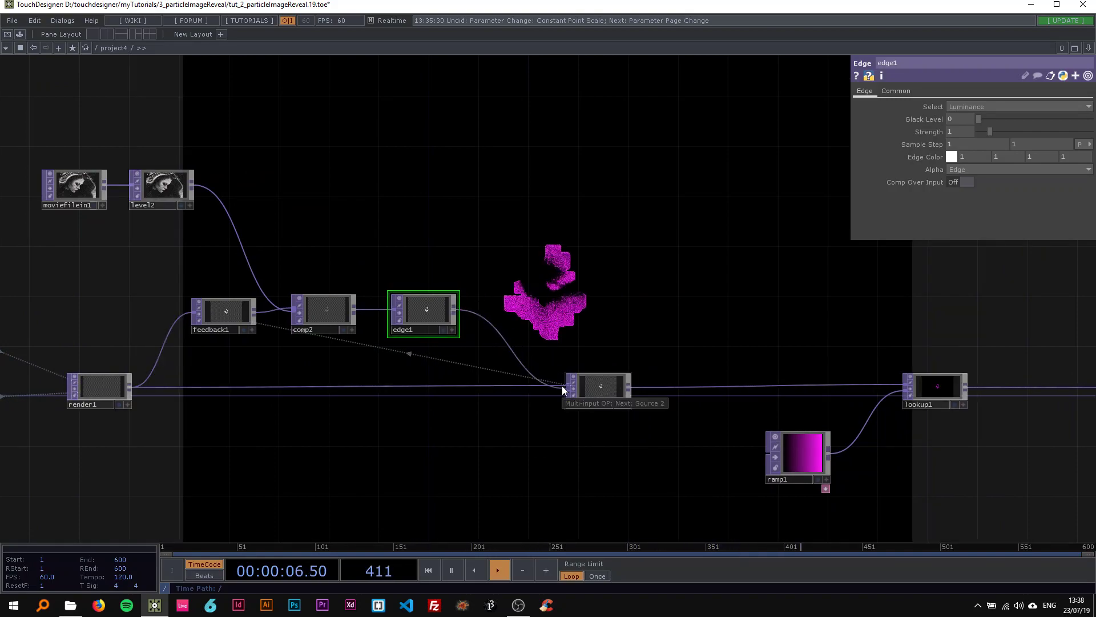
scroll(463, 334, "up", 5)
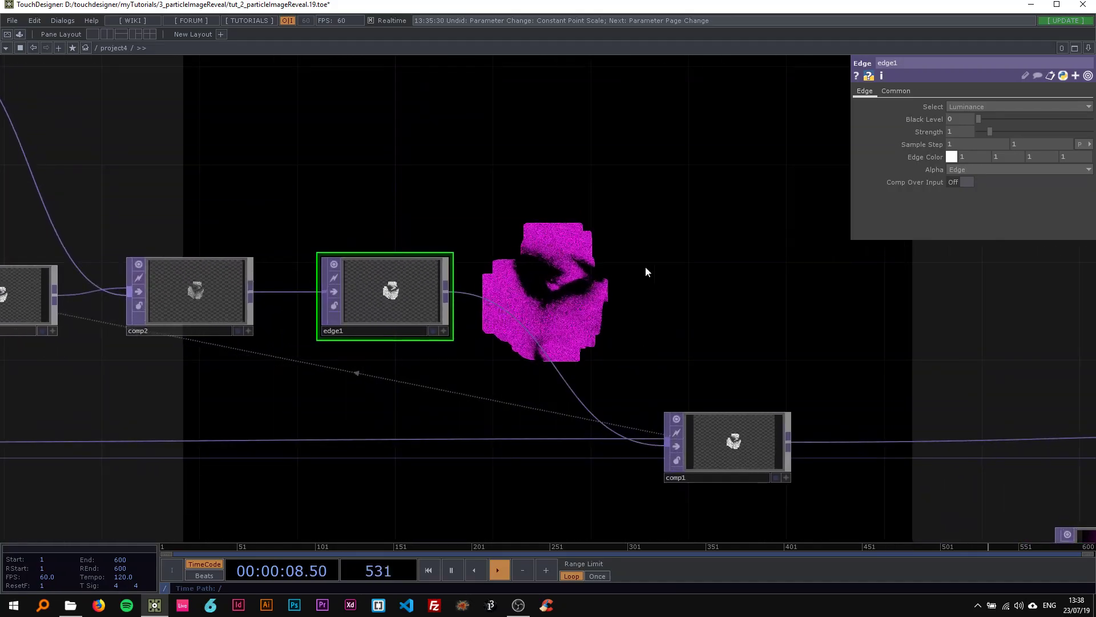
scroll(636, 335, "down", 5)
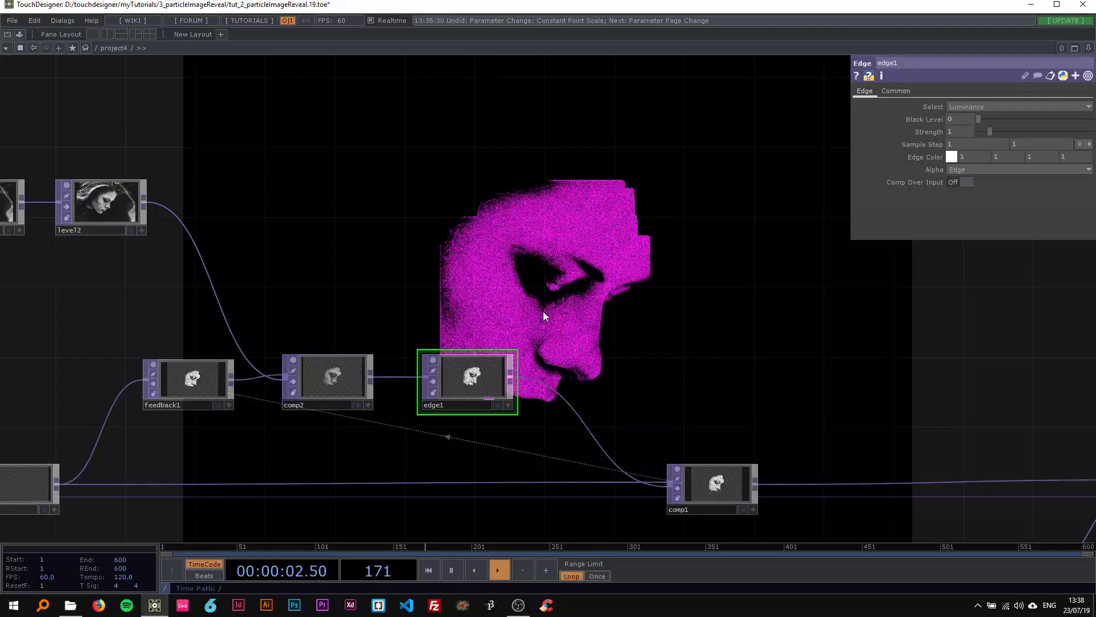
Turn on Comp Over Input for the Edge TOP and set Strength to 2.1 and both Sample Step values to 2.2
left_click(960, 181)
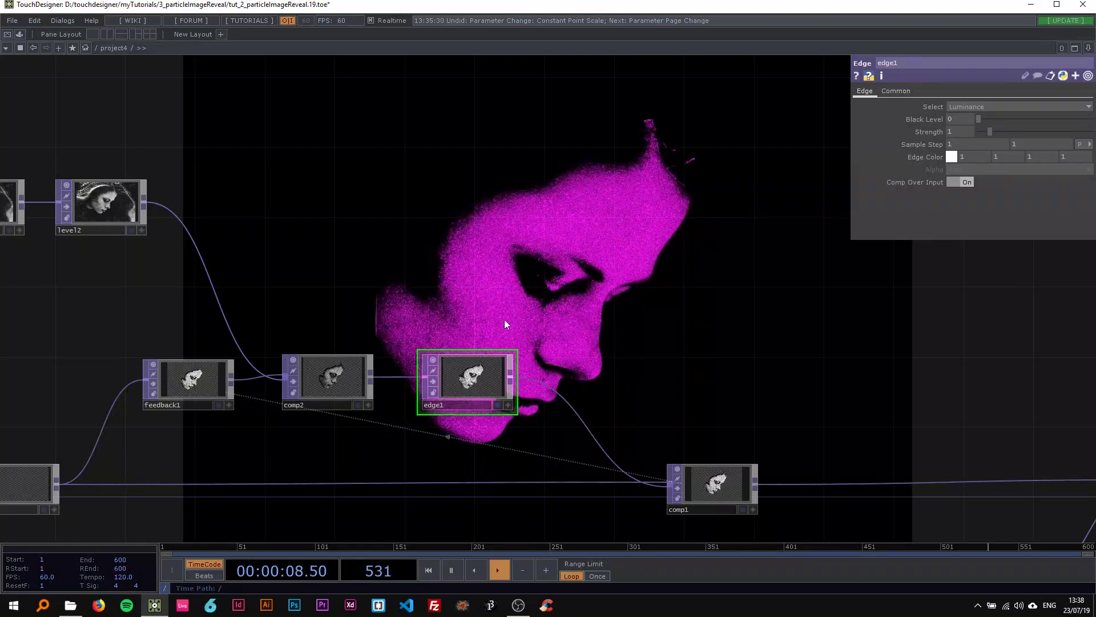
left_click(954, 131)
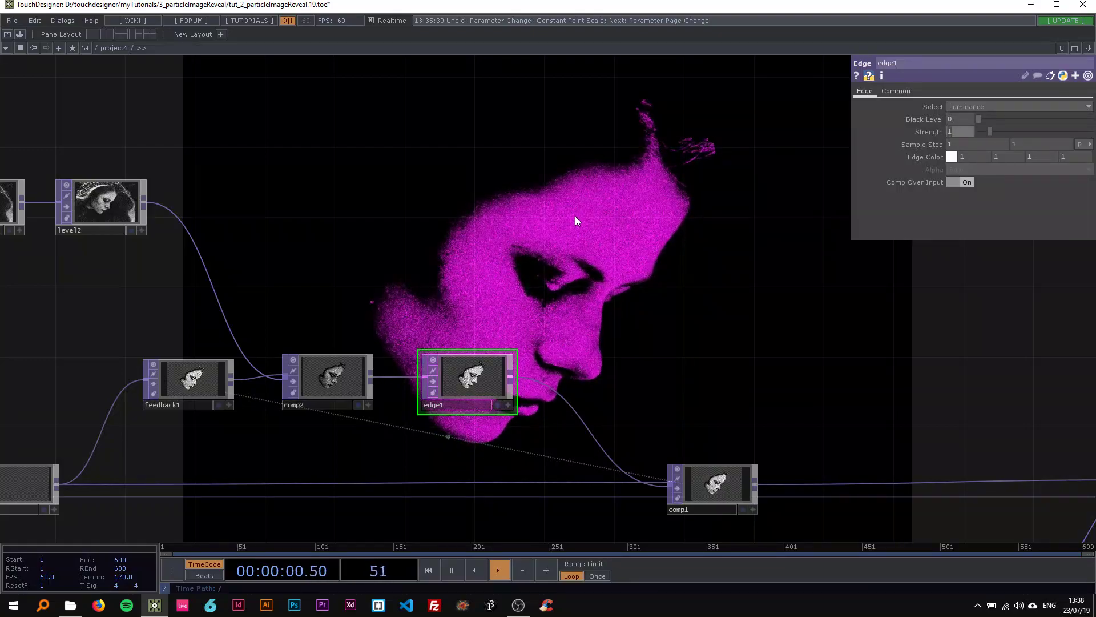
type("2")
key("Tab")
type("2")
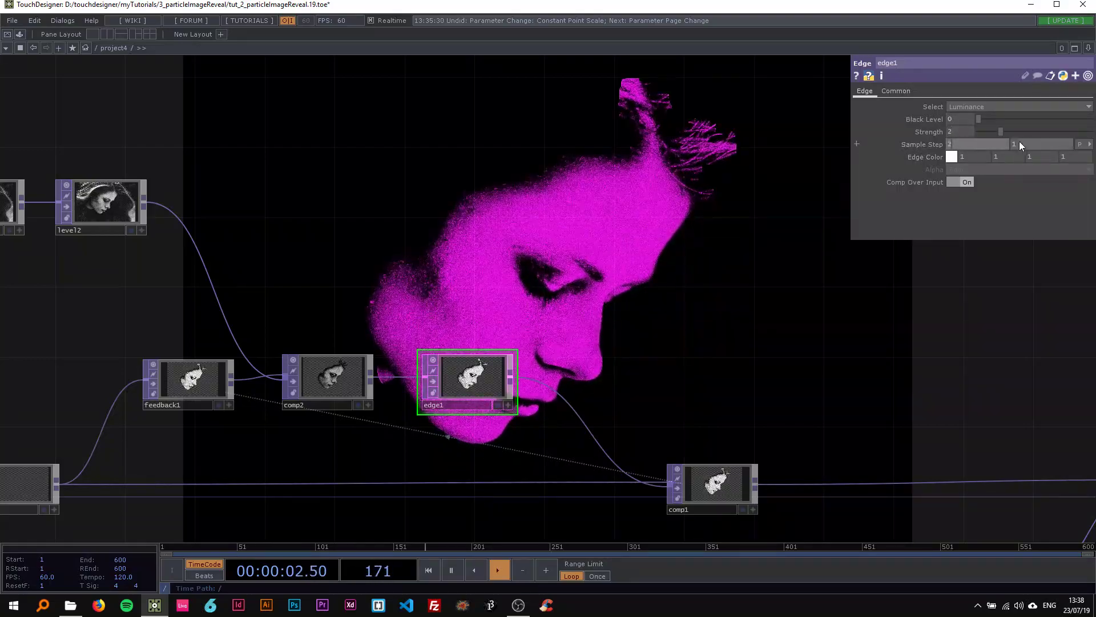
left_click(1019, 144)
type("2")
key("Return")
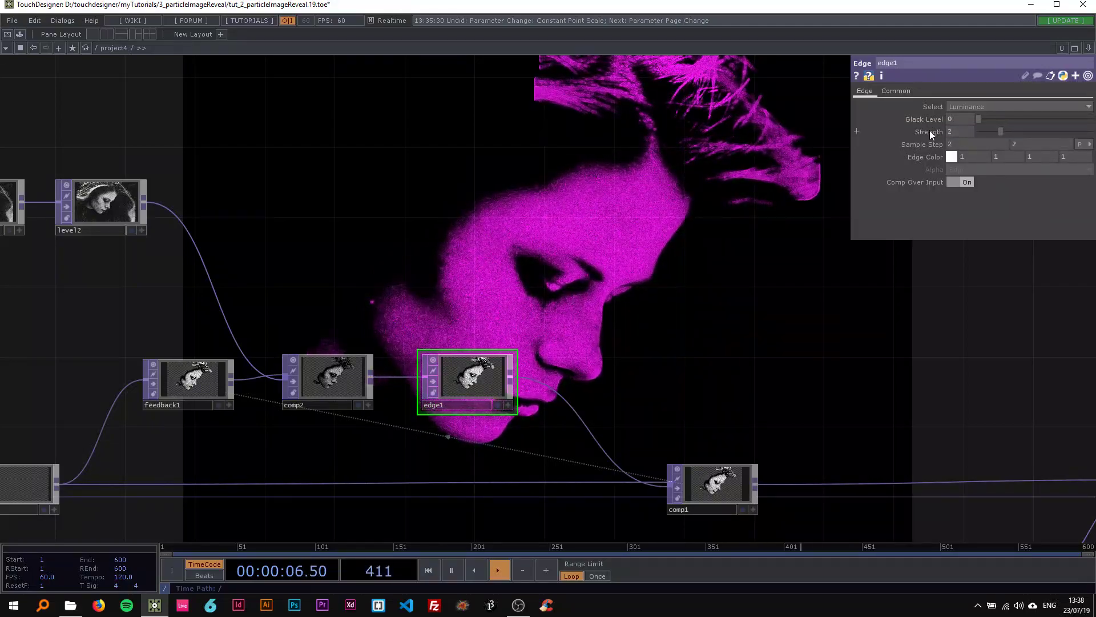
left_click_drag(929, 130, 931, 123)
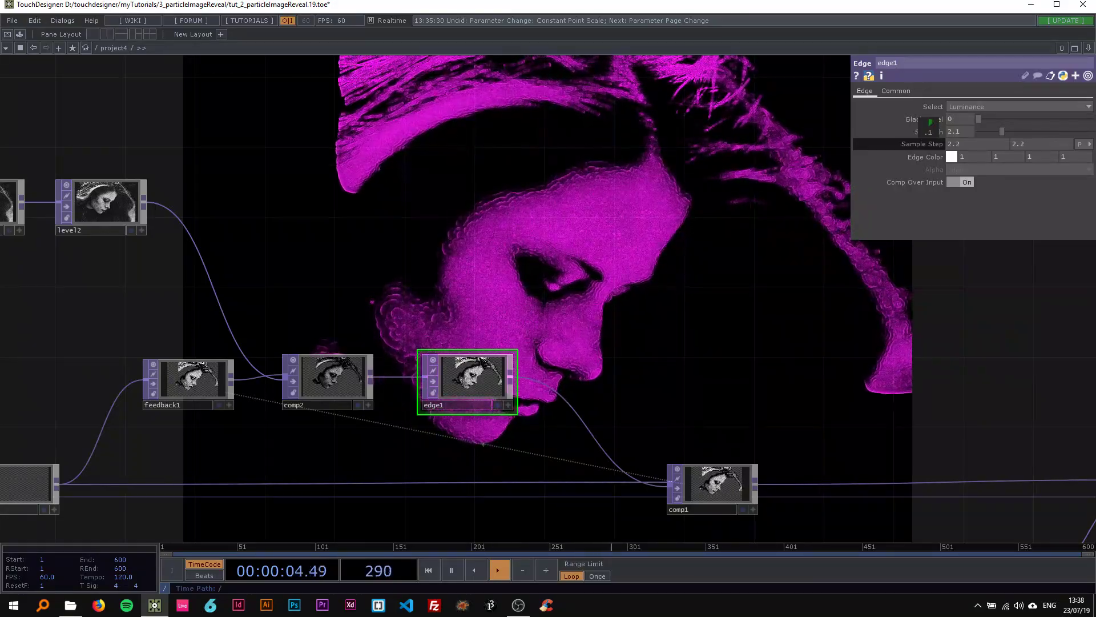
Raise Brightness 1 of the level1 TOP after the lookup to about 1.24
scroll(637, 203, "down", 3)
left_click_drag(628, 204, 352, 204)
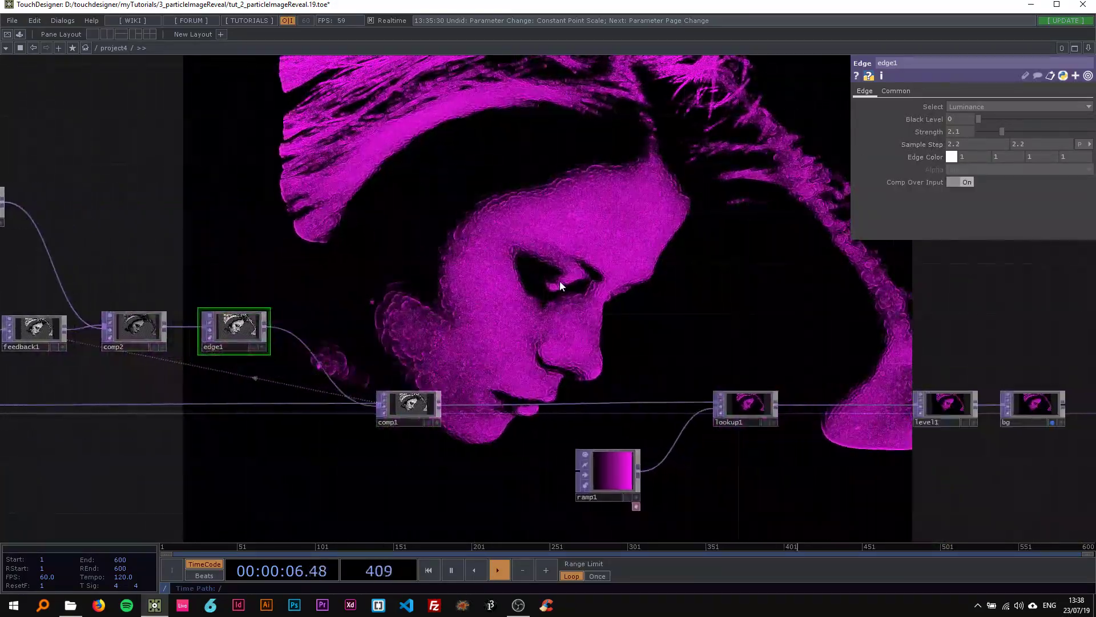
left_click_drag(747, 334, 411, 271)
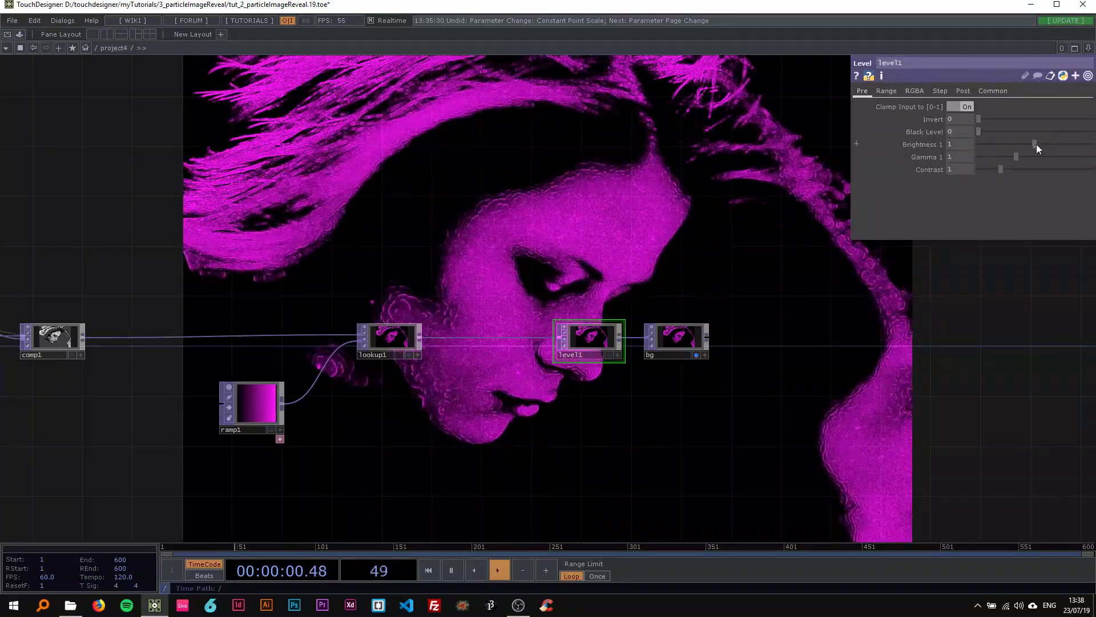
left_click_drag(1036, 144, 1050, 148)
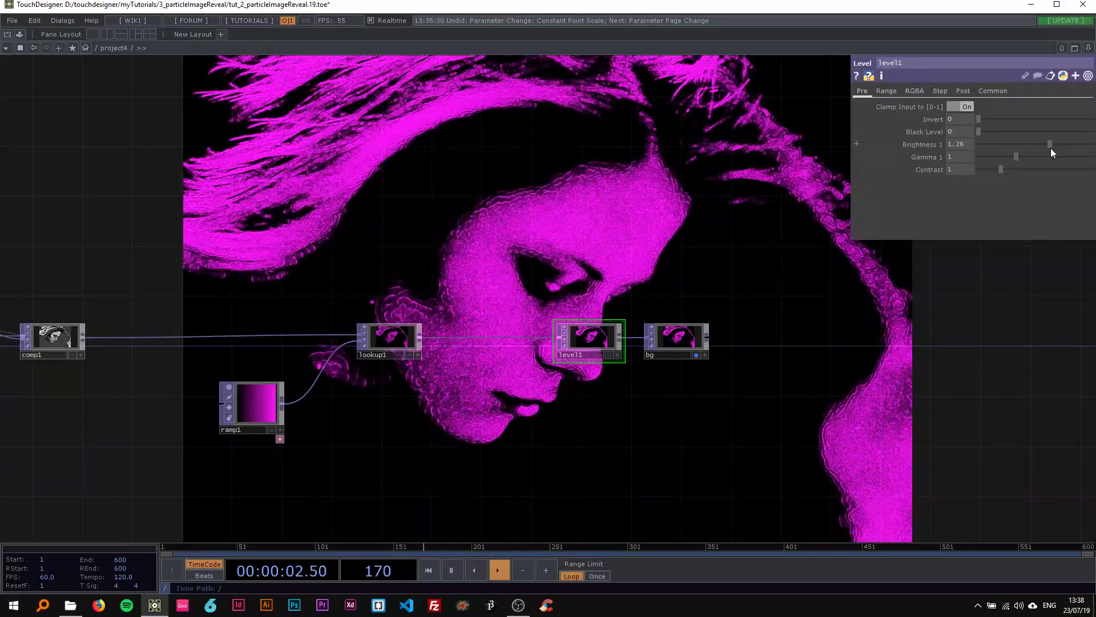
Move lookup1 and ramp1 together closer to level1, making room in the chain after comp1
scroll(714, 239, "down", 2)
left_click_drag(793, 251, 989, 286)
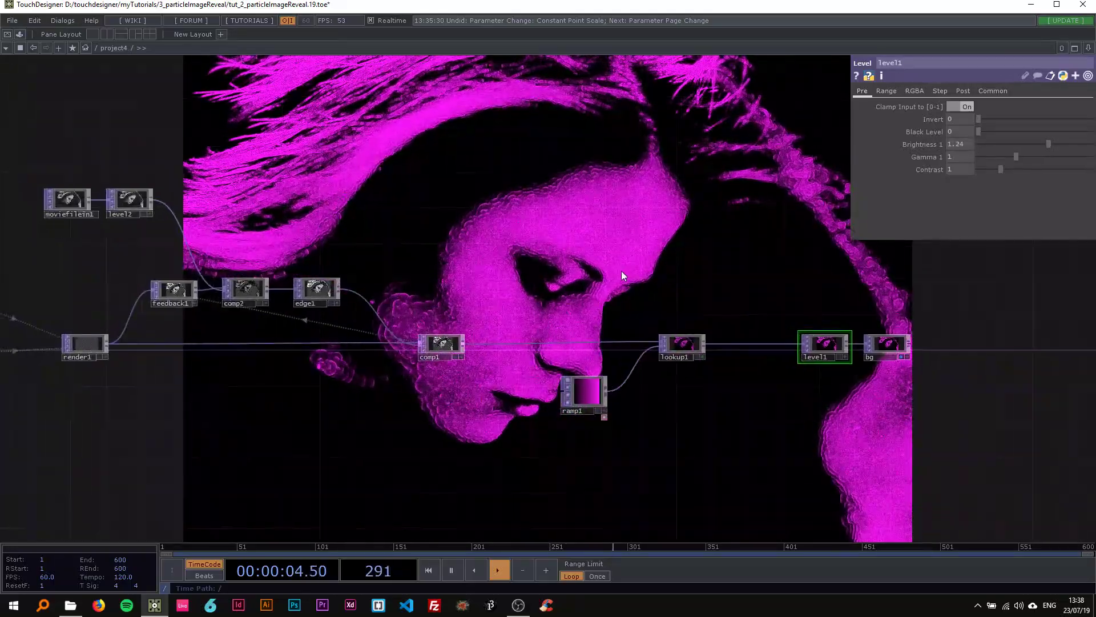
right_click_drag(635, 371, 693, 389)
left_click_drag(677, 346, 746, 346)
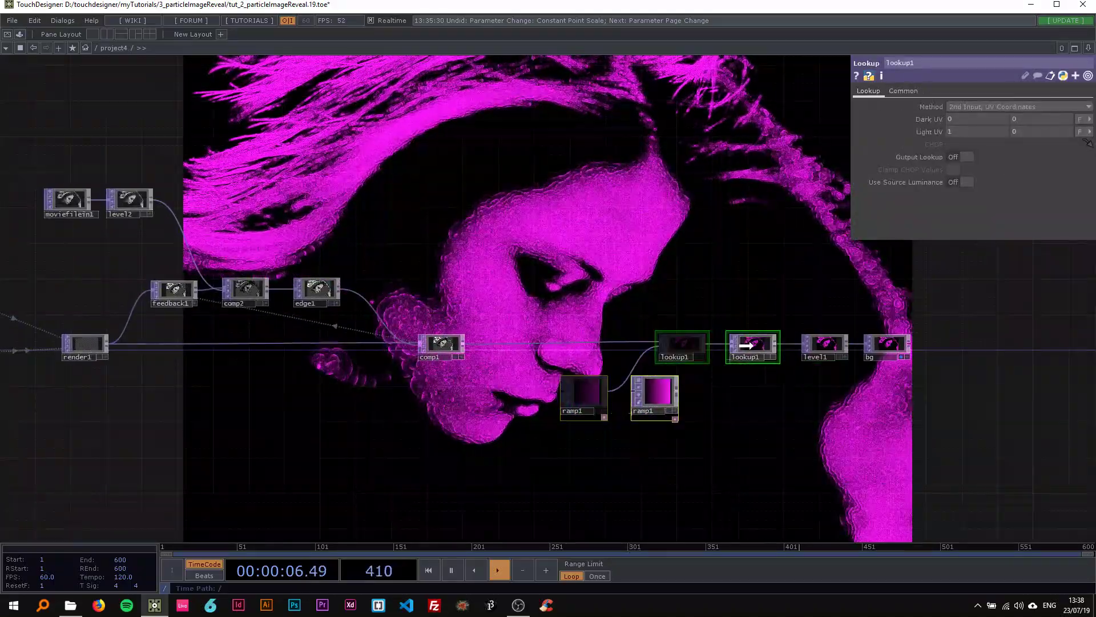
Insert a Fit TOP on the connection between comp1 and lookup1, placed just after comp1
scroll(522, 354, "up", 2)
right_click(483, 325)
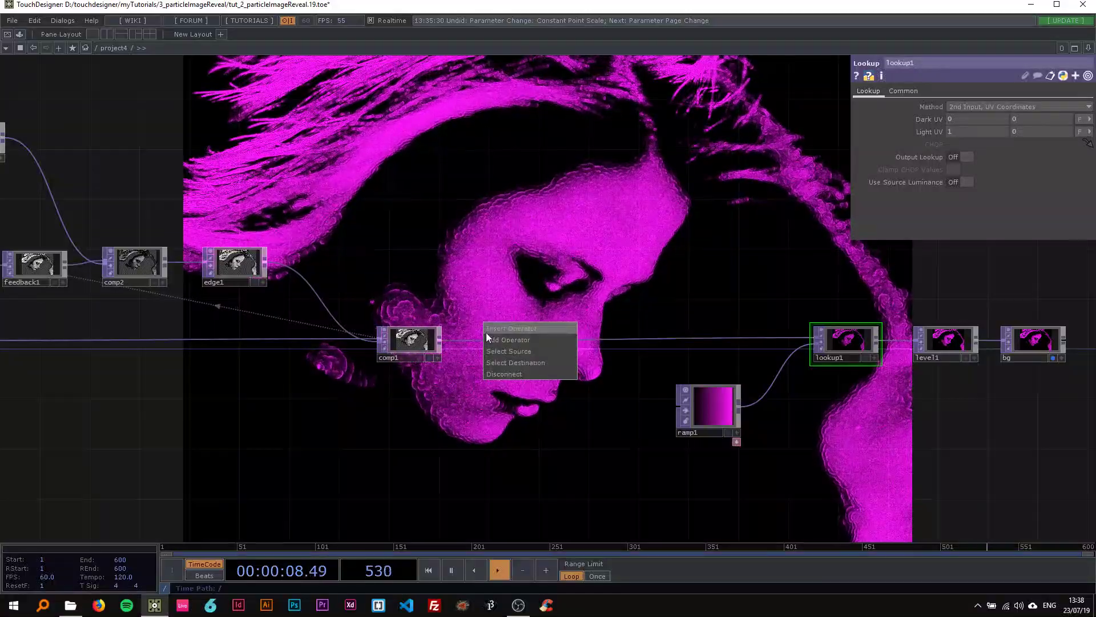
left_click(488, 331)
type("fit")
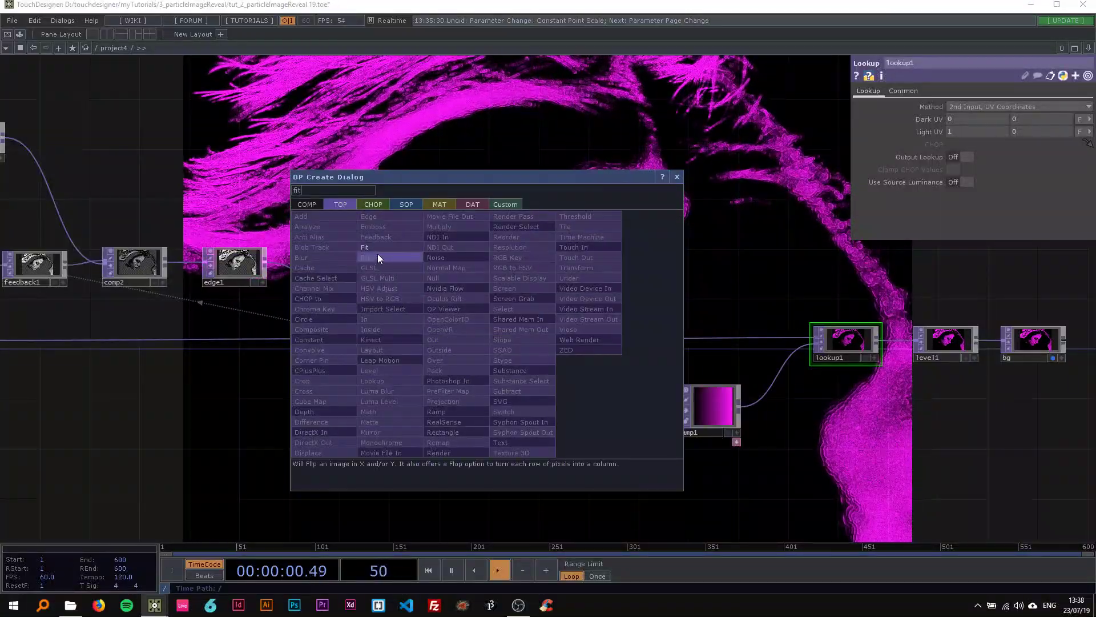
left_click(375, 249)
left_click(512, 342)
scroll(512, 341, "up", 2)
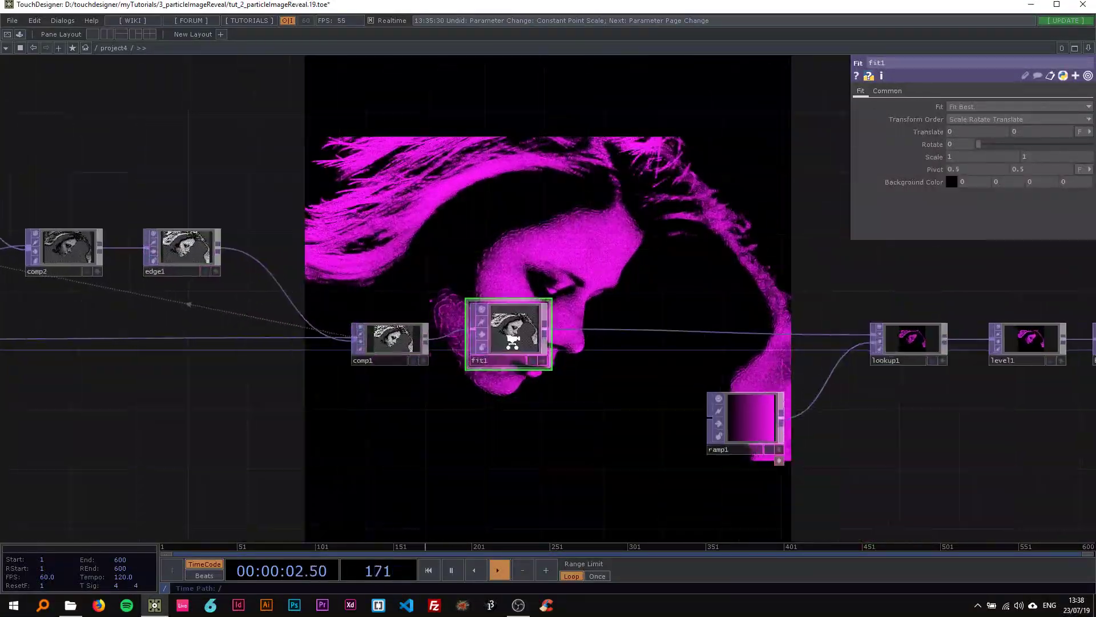
left_click_drag(485, 255, 429, 258)
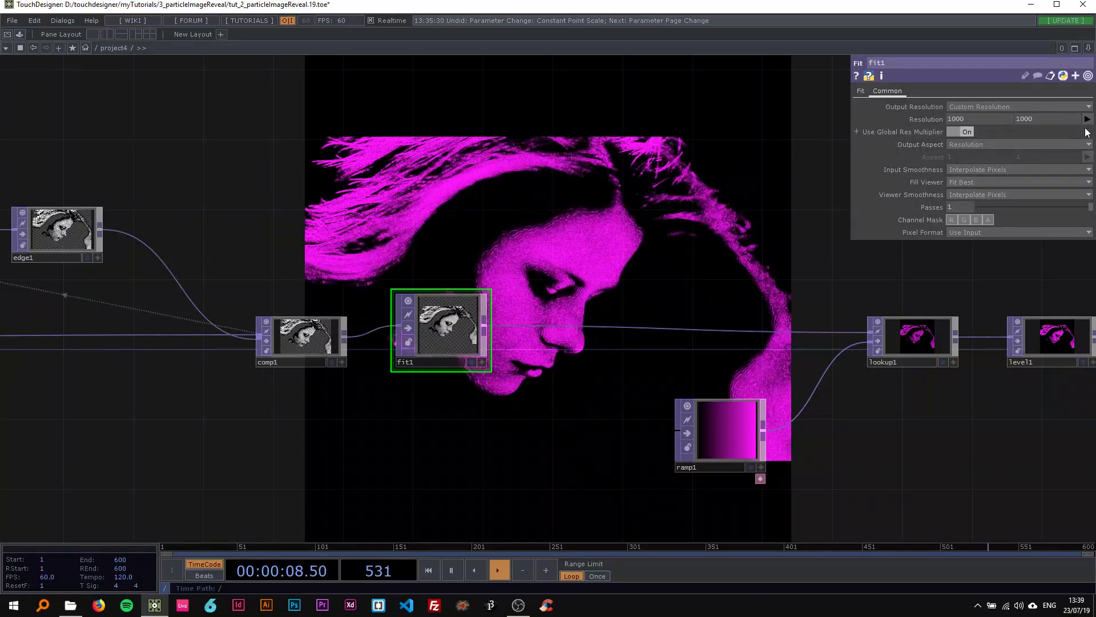
Set the Fit TOP's custom output resolution to 1920 x 1080 and its fit mode to Fit Horizontal
left_click(1083, 179)
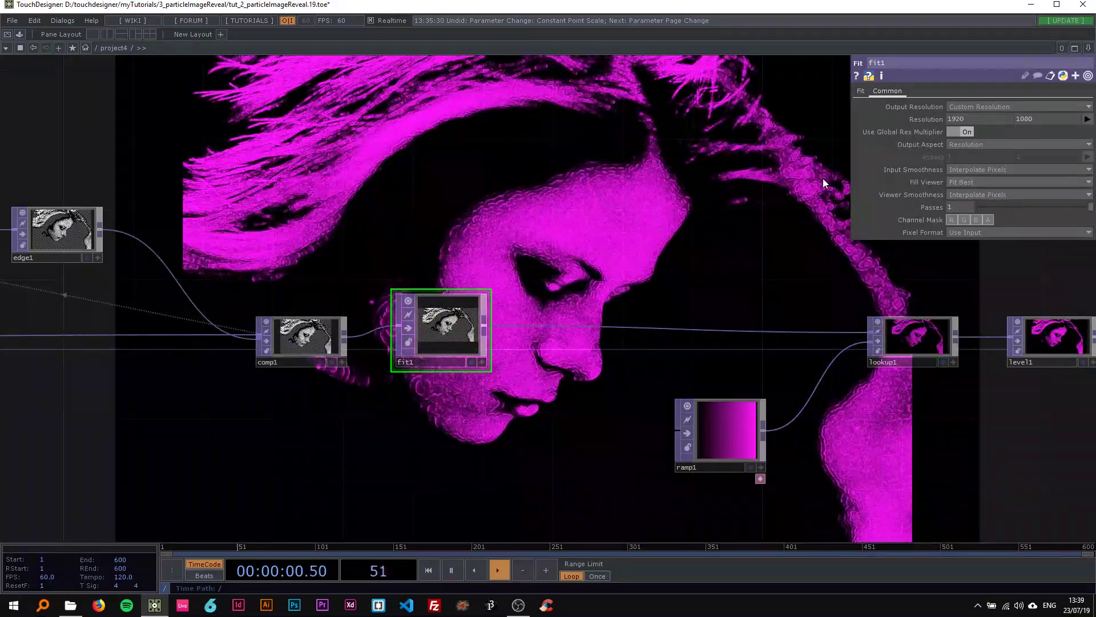
left_click(865, 91)
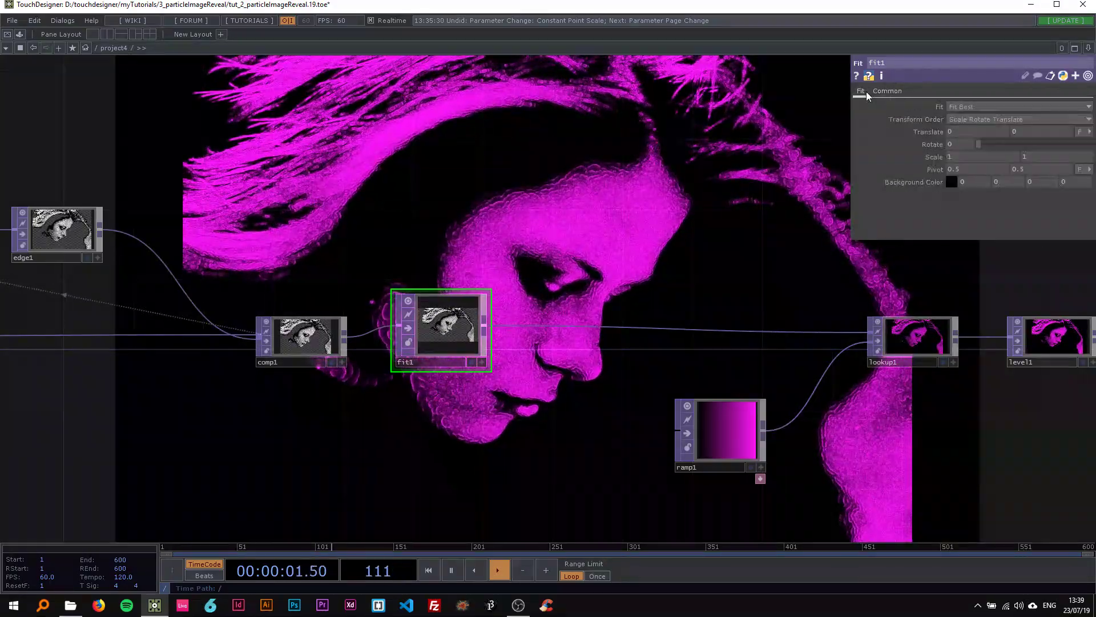
left_click(959, 106)
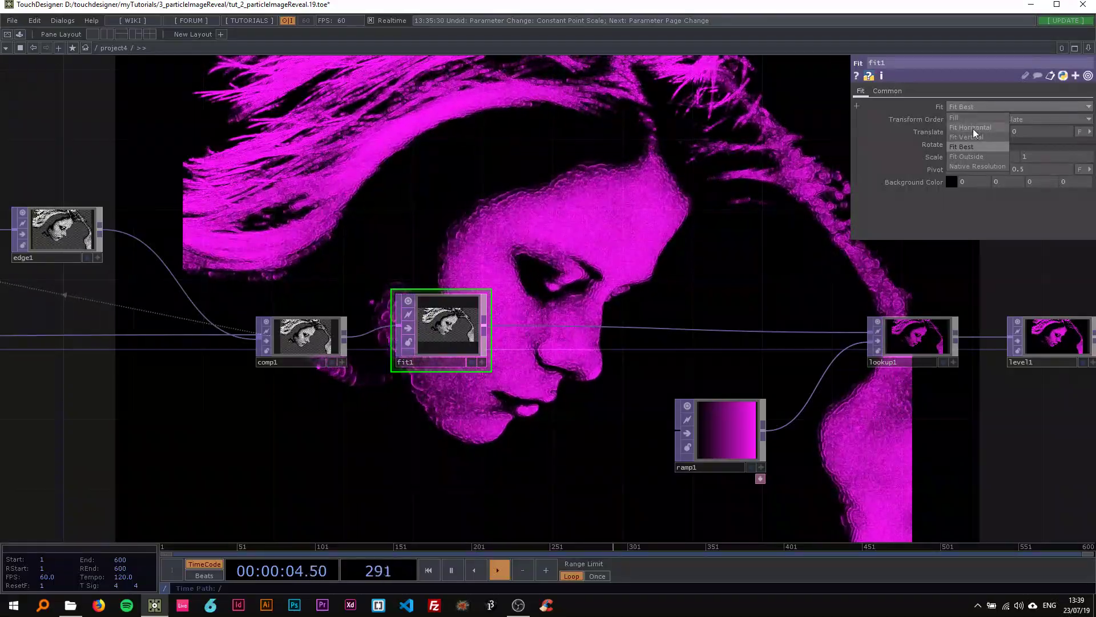
left_click(972, 128)
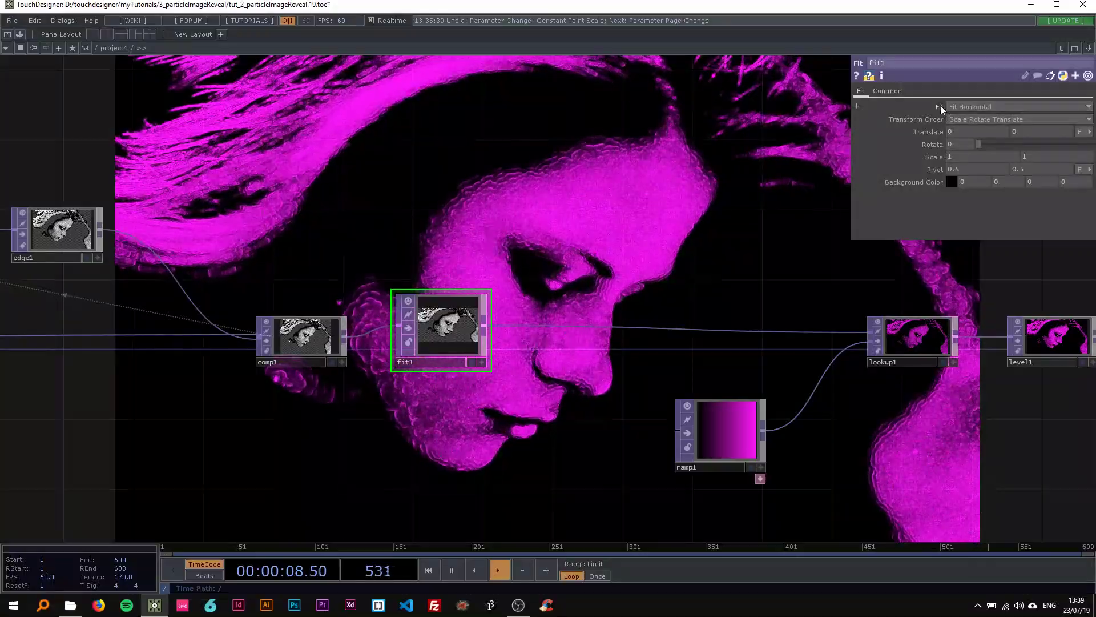
Try Native Resolution as the Fit TOP's fit mode with a vertical Translate of 0.2, and undo both changes
left_click(972, 107)
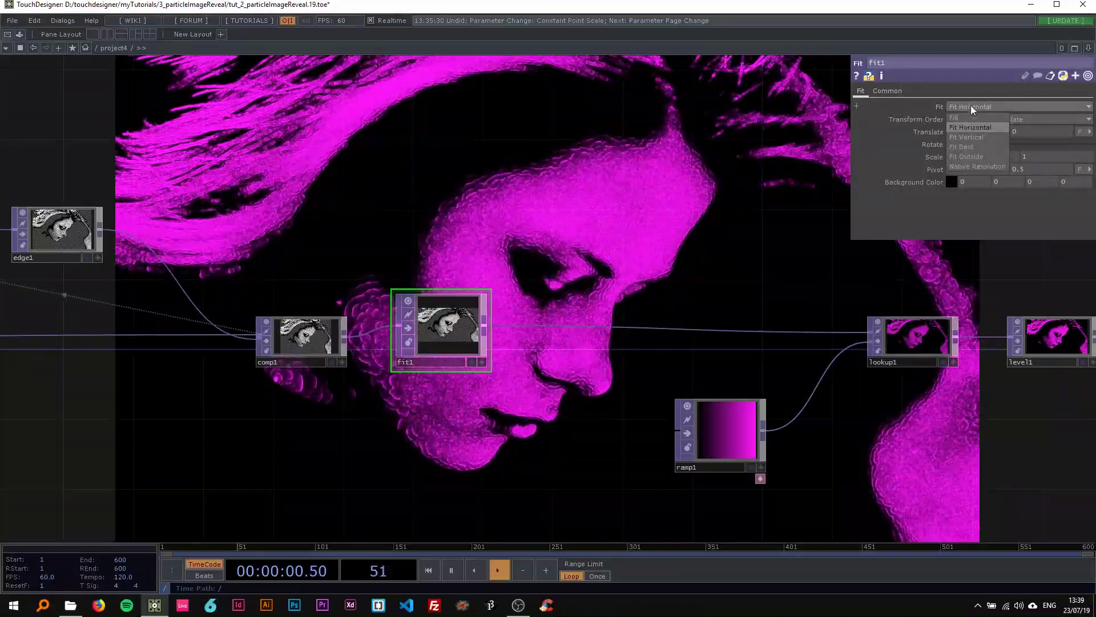
left_click(972, 166)
scroll(618, 243, "down", 1)
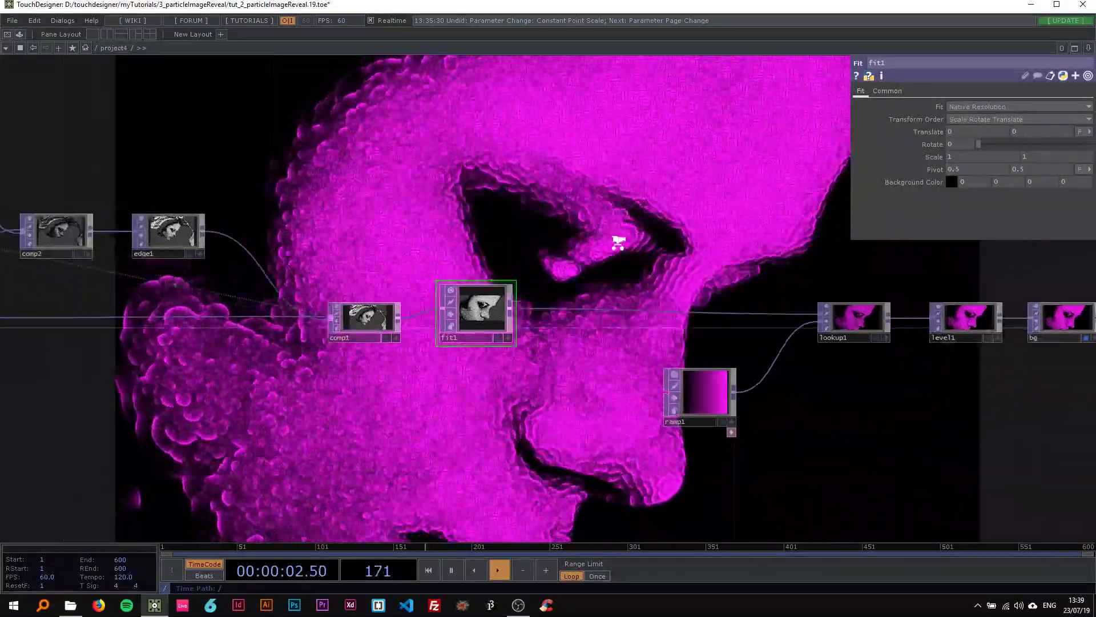
scroll(619, 243, "down", 1)
scroll(536, 264, "up", 2)
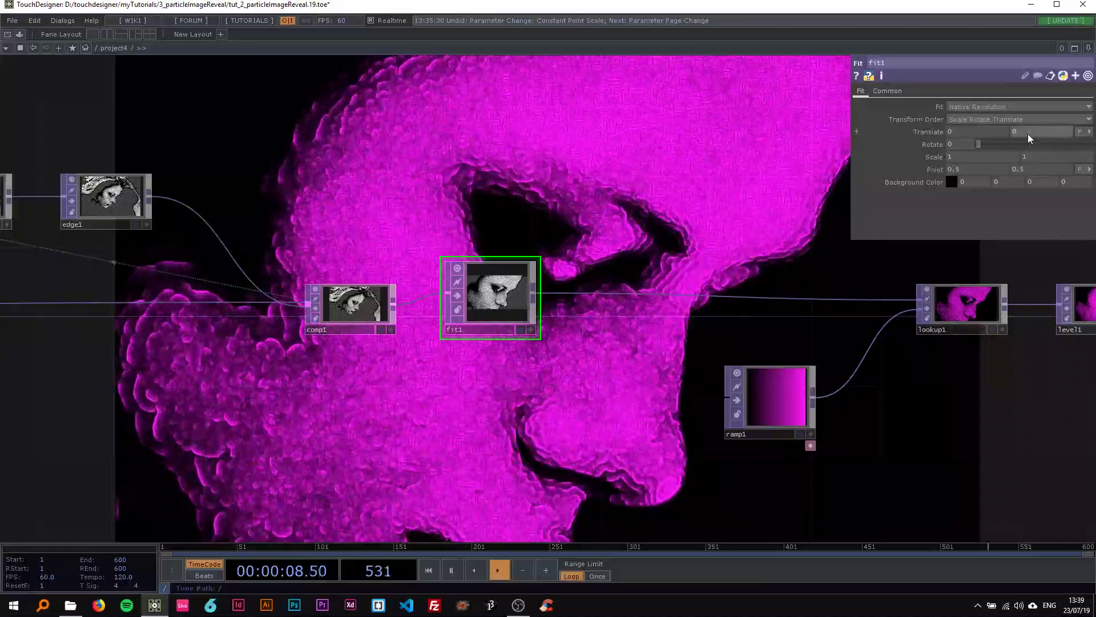
left_click_drag(1027, 133, 1031, 111)
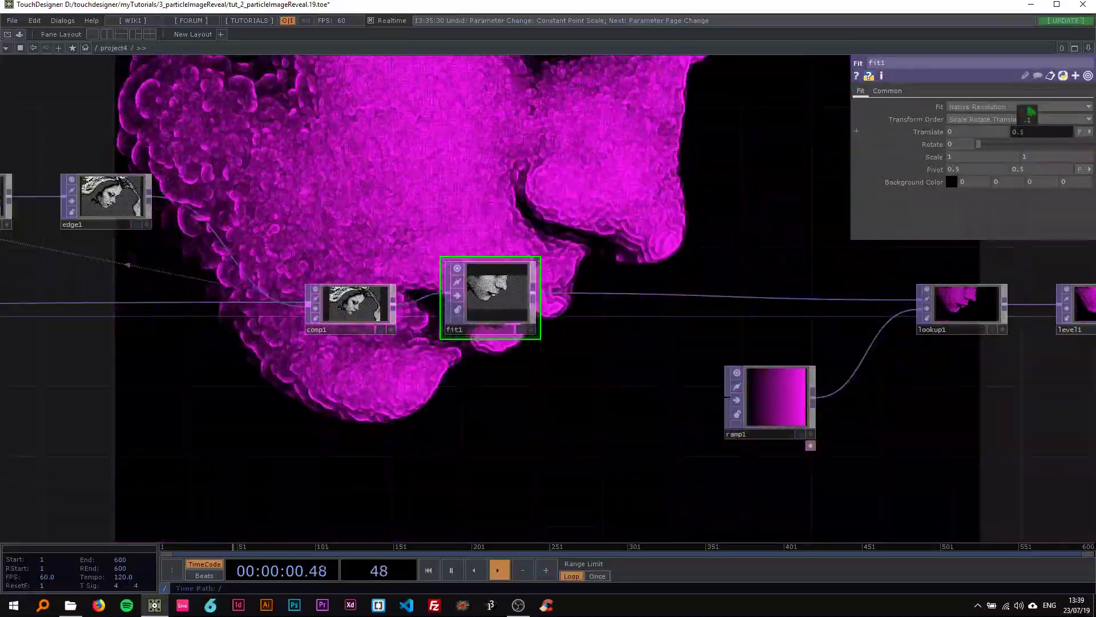
middle_click_drag(1031, 111, 1031, 110)
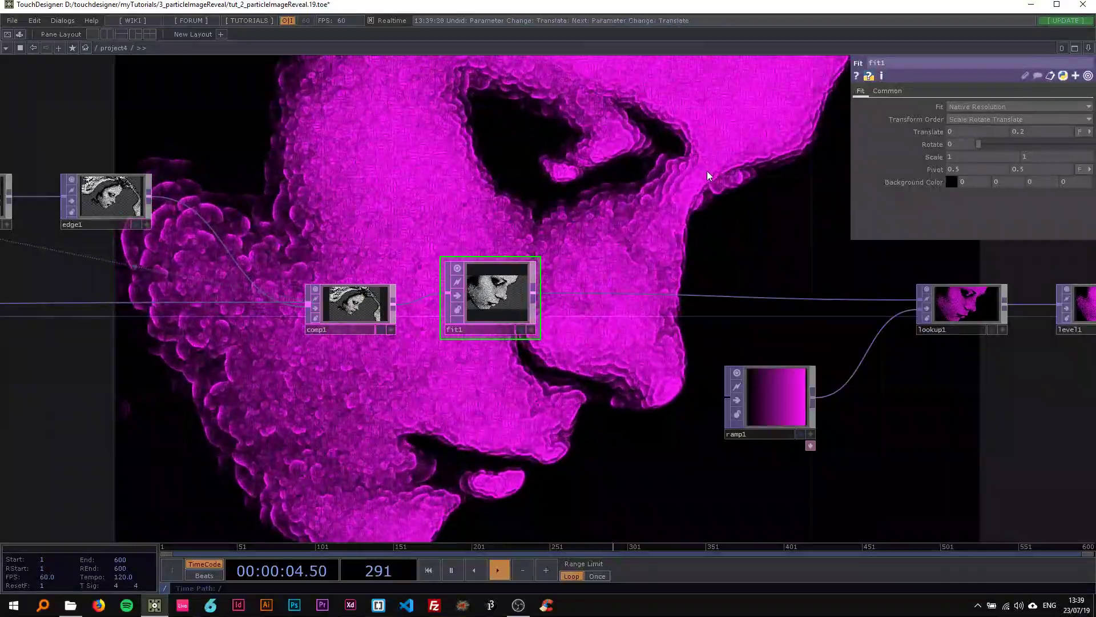
key("ctrl+z")
key("ctrl+z")
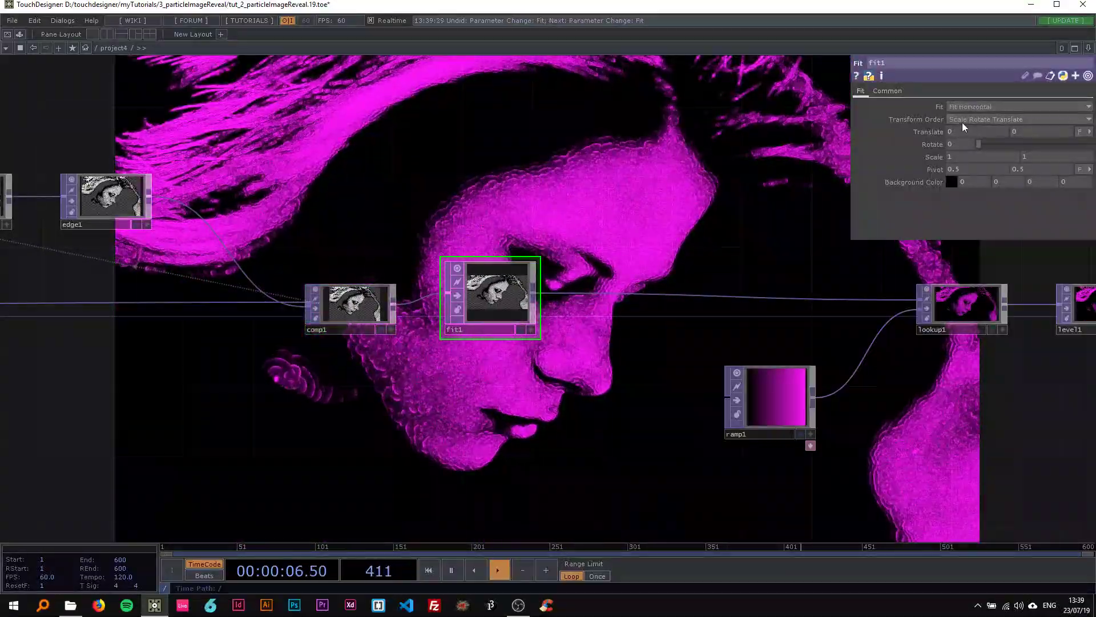
Load the portrait image beautiful-beauty-casual-1804514 into moviefilein1 as the new source file
scroll(594, 202, "down", 2)
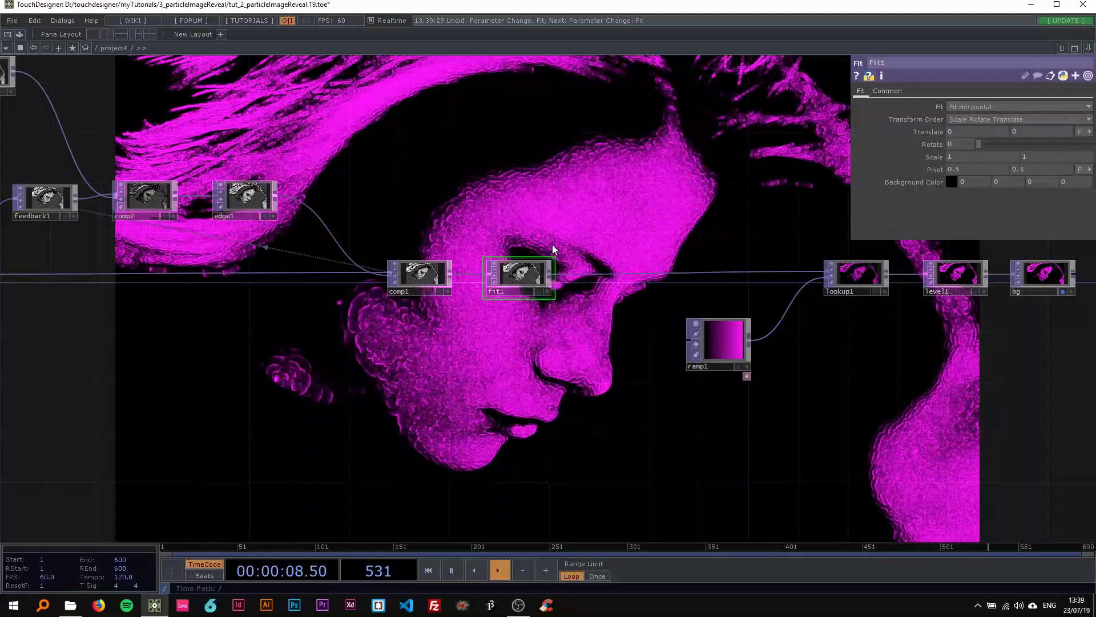
left_click_drag(638, 245, 963, 280)
left_click_drag(440, 169, 457, 228)
left_click(255, 177)
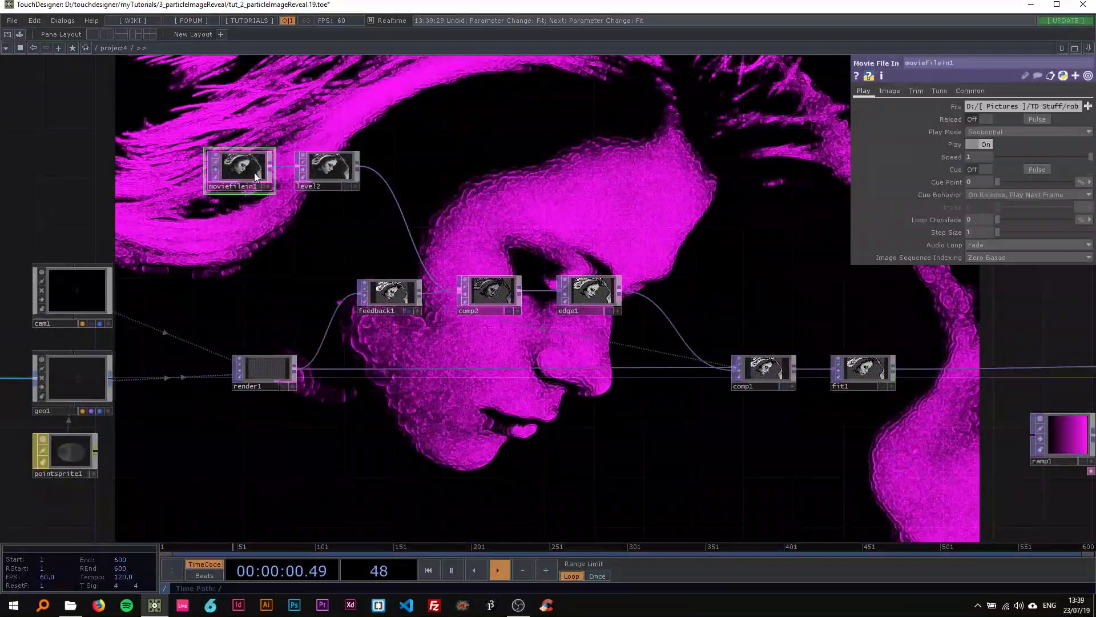
left_click(1088, 106)
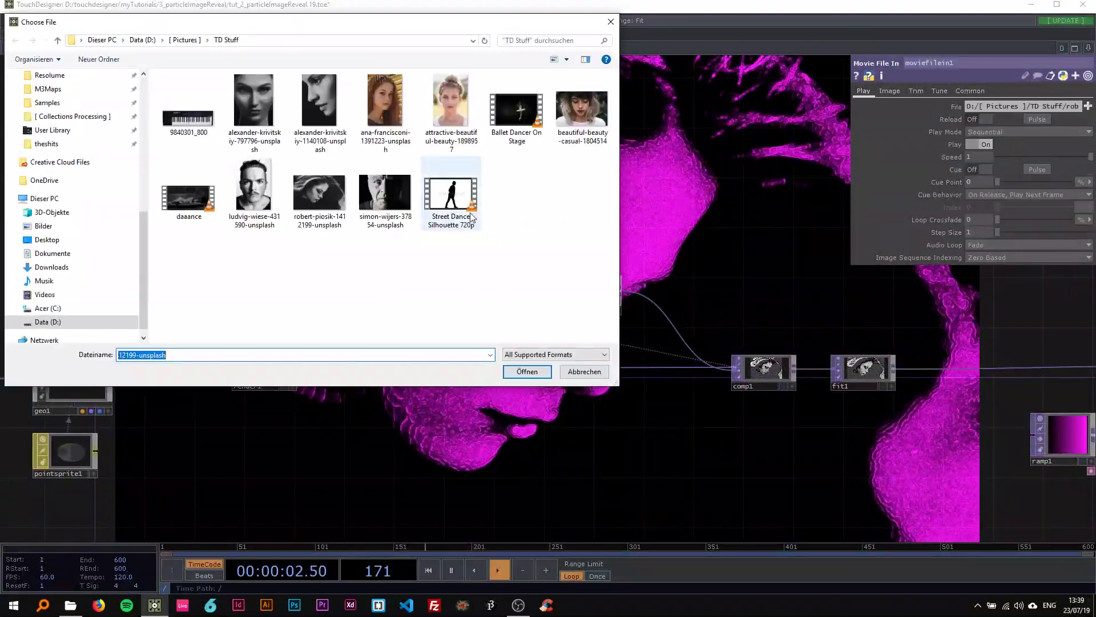
double_click(601, 117)
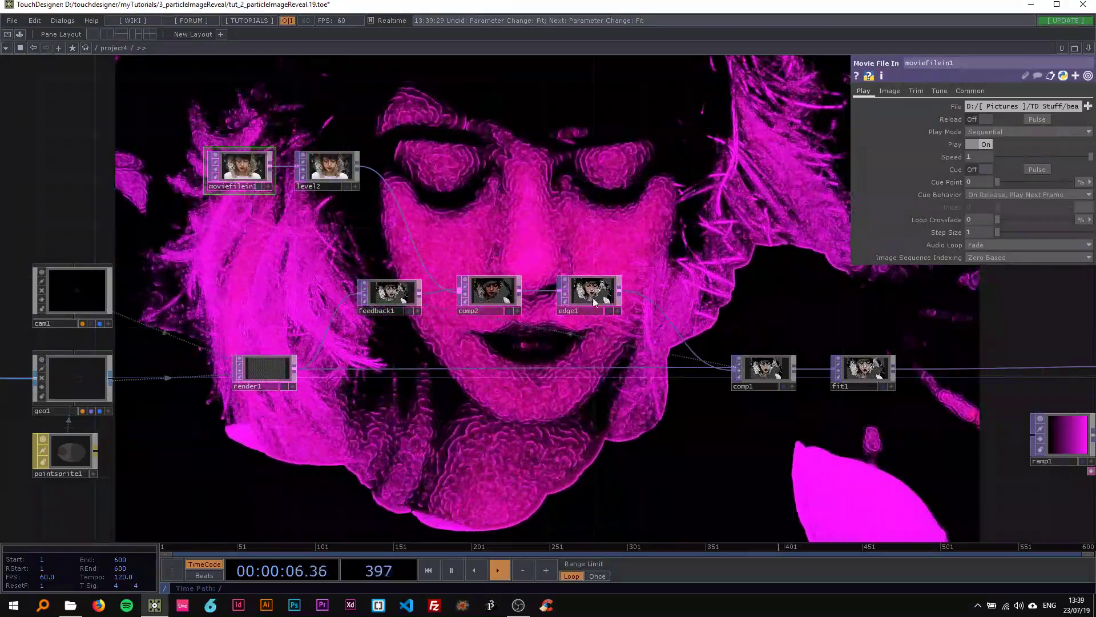
Move moviefilein1 away from level2 to make room for another operator between them
left_click_drag(626, 225, 454, 218)
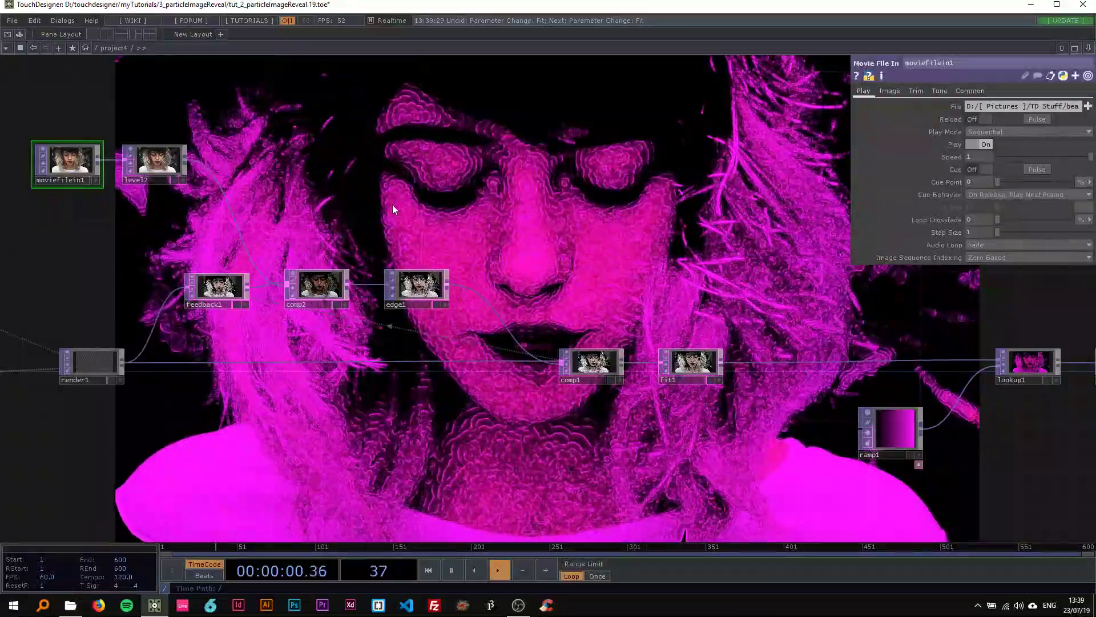
left_click_drag(392, 205, 553, 226)
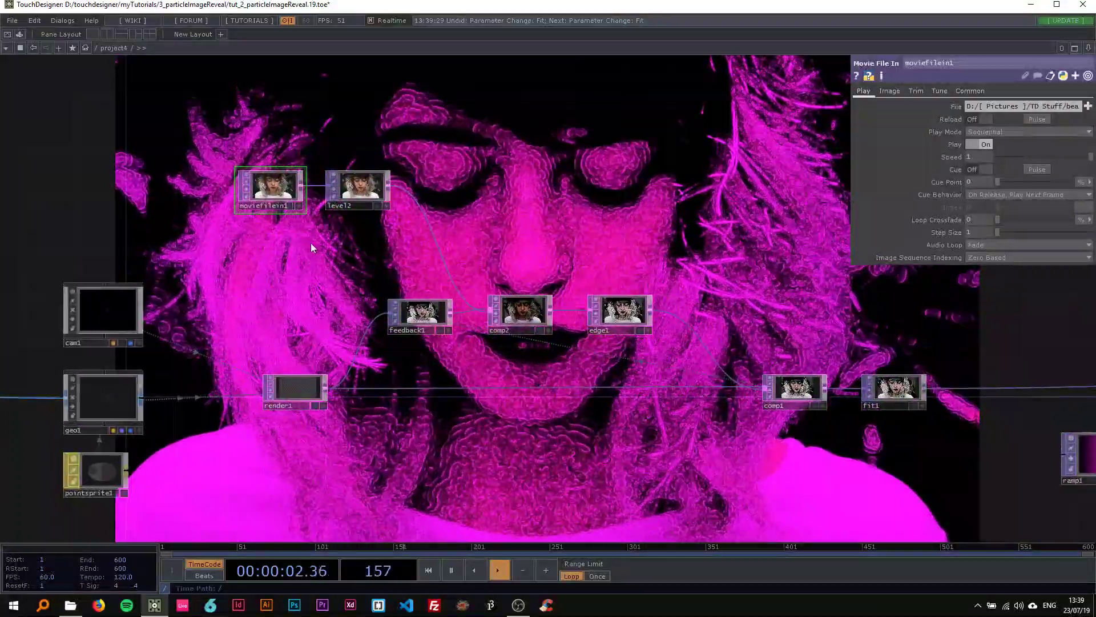
left_click_drag(258, 191, 159, 192)
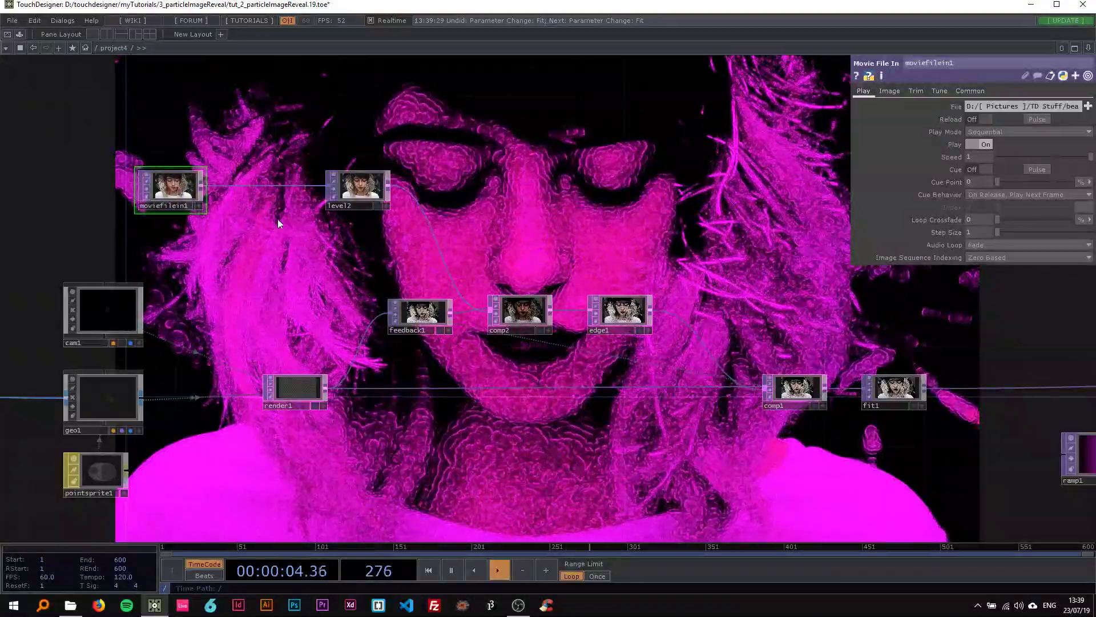
left_click_drag(467, 265, 332, 259)
Try a nearly desaturated end colour in ramp1, and bring that key's saturation back up to about 0.865
left_click_drag(955, 368, 665, 315)
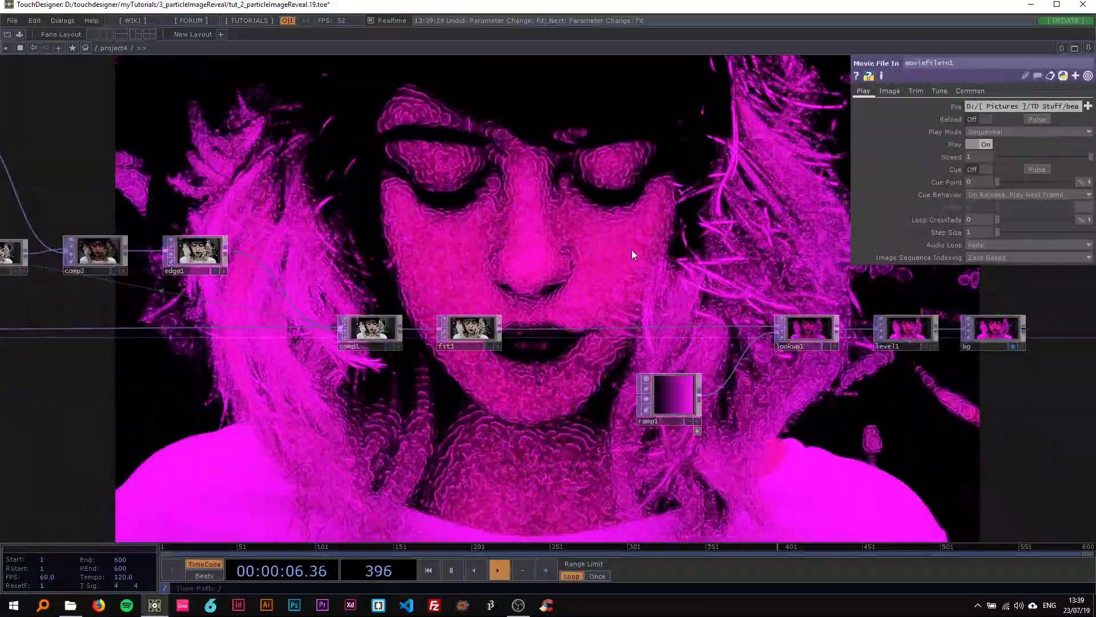
left_click(674, 398)
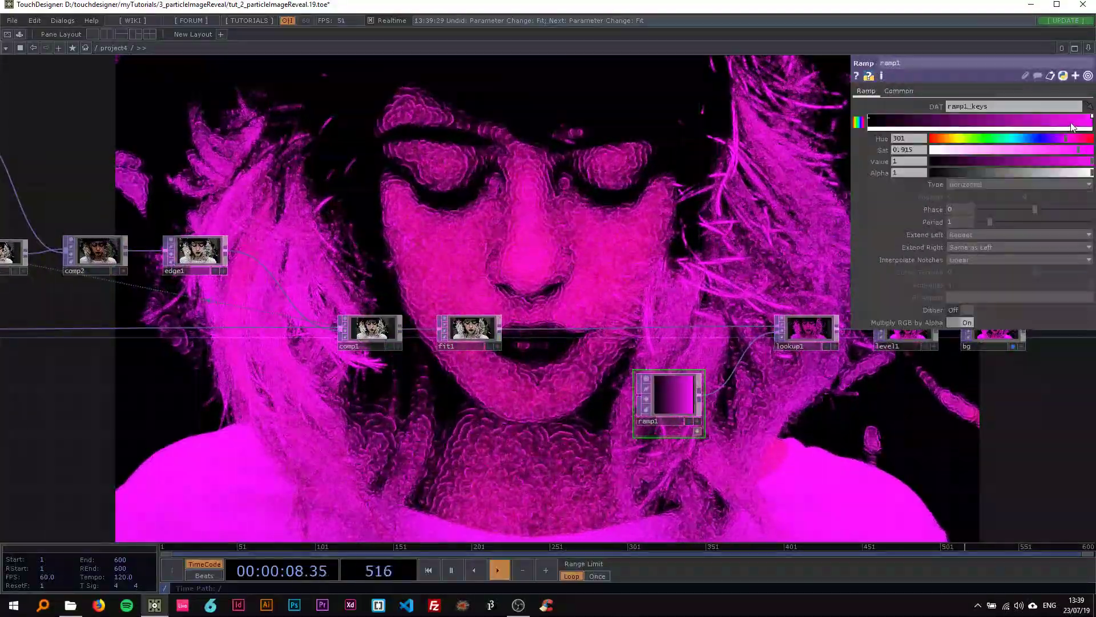
left_click(1091, 118)
left_click_drag(960, 152, 931, 159)
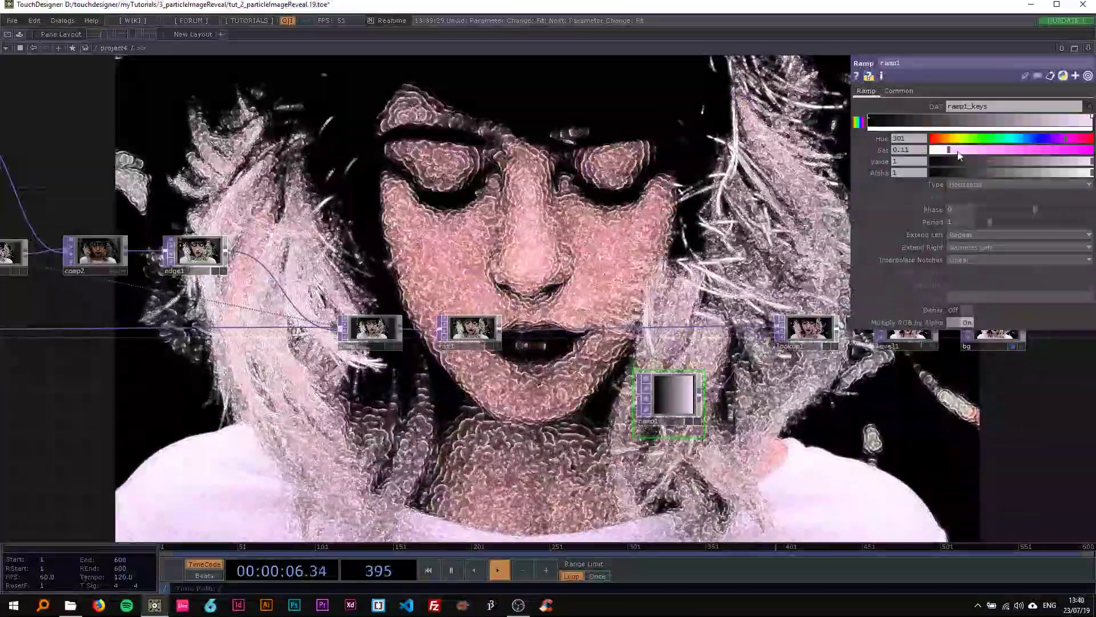
left_click_drag(959, 151, 1069, 153)
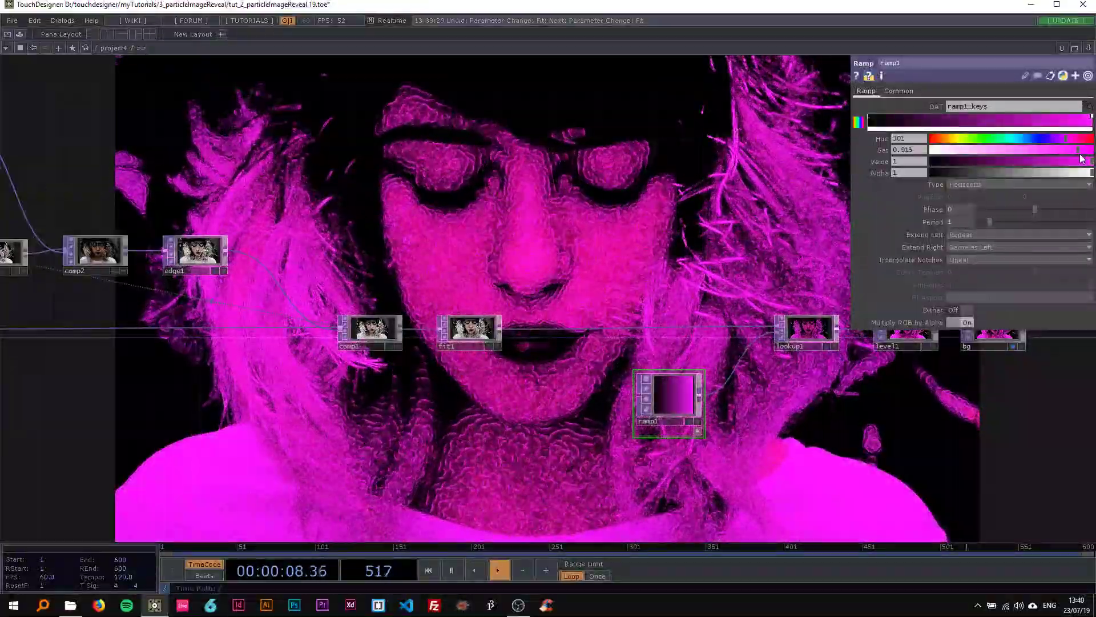
Widen the gap after moviefilein1 and insert an HSV Adjust TOP on its connection to level2
scroll(538, 200, "down", 2)
scroll(537, 201, "down", 1)
left_click_drag(122, 193, 401, 270)
scroll(261, 254, "up", 5)
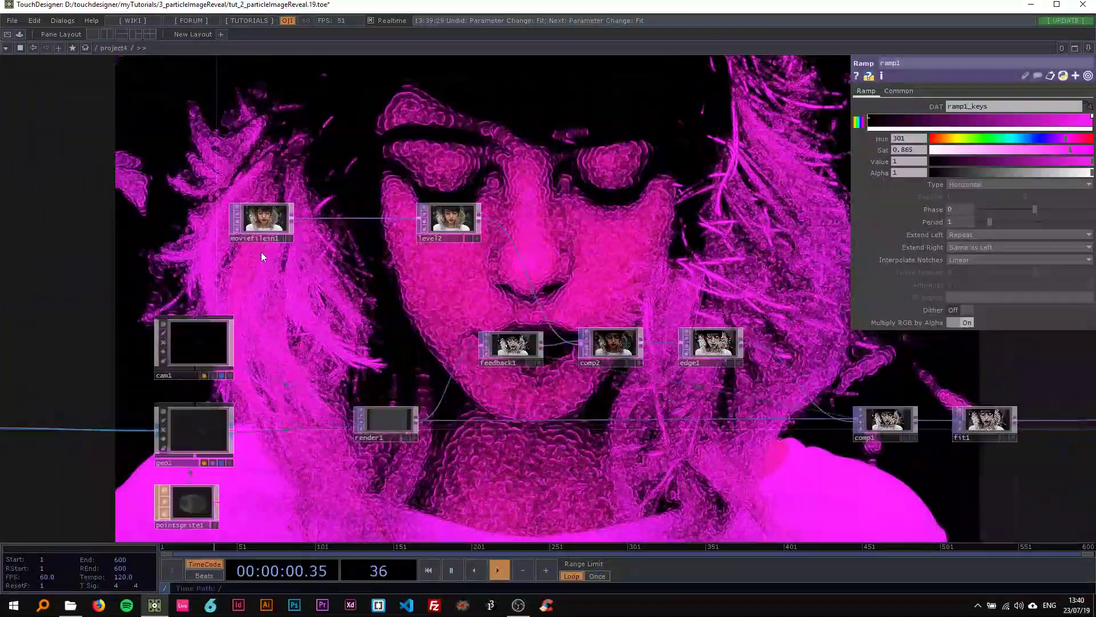
left_click_drag(265, 209, 210, 208)
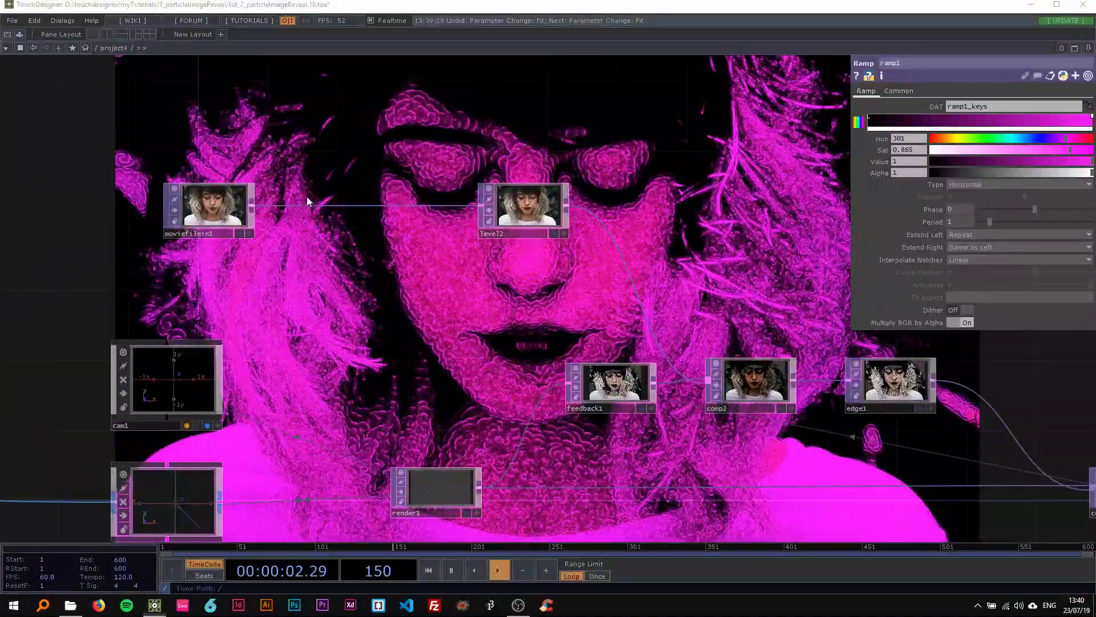
key("Tab")
type("hsv a")
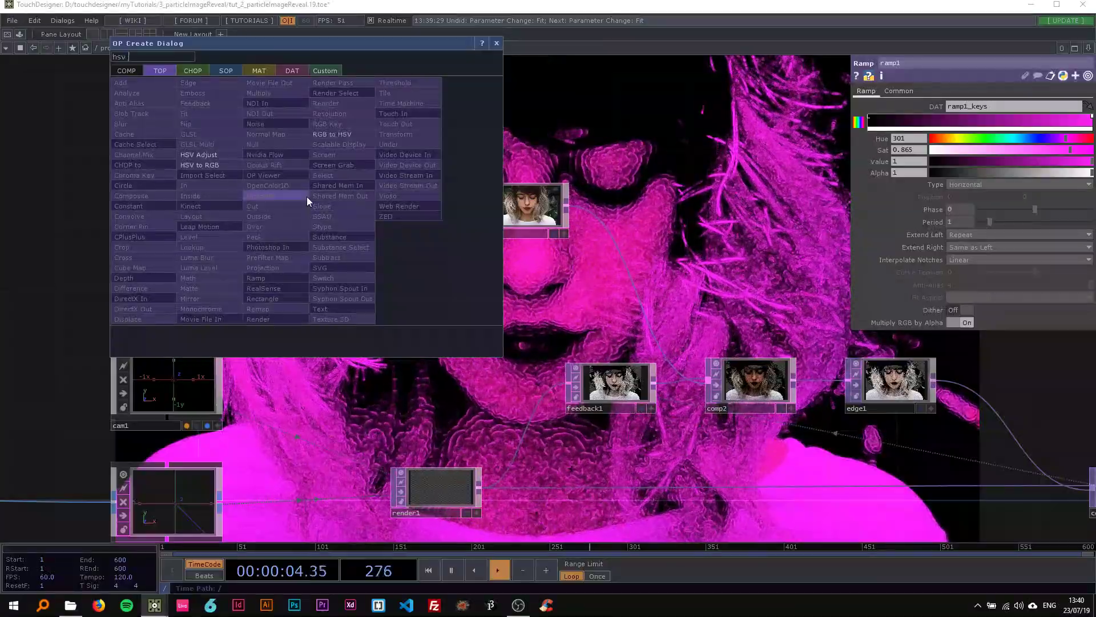
left_click(215, 152)
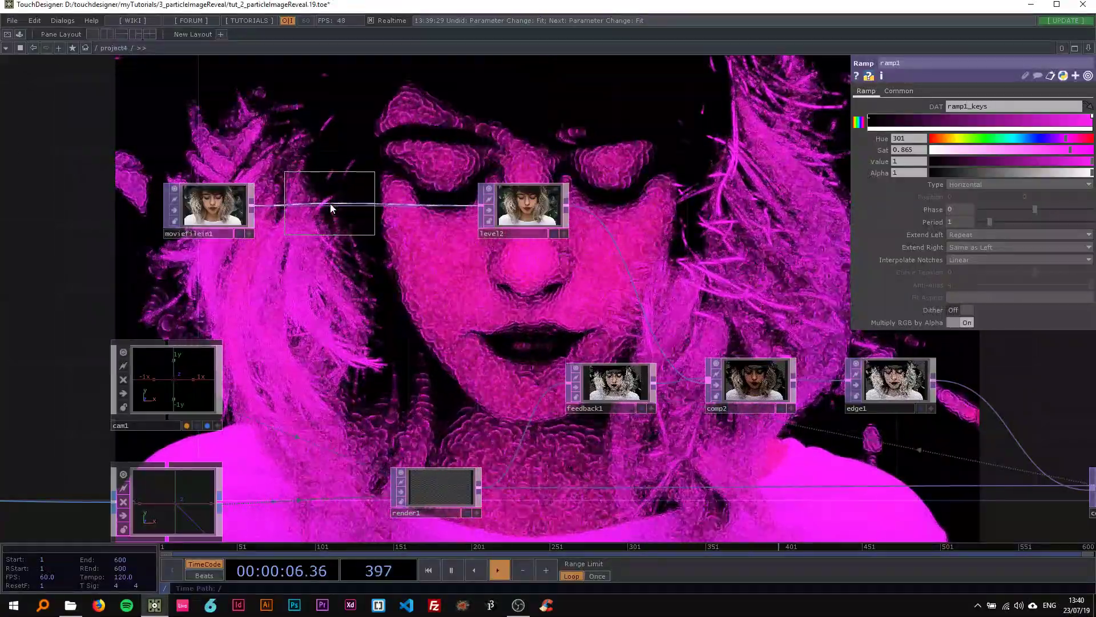
left_click(330, 203)
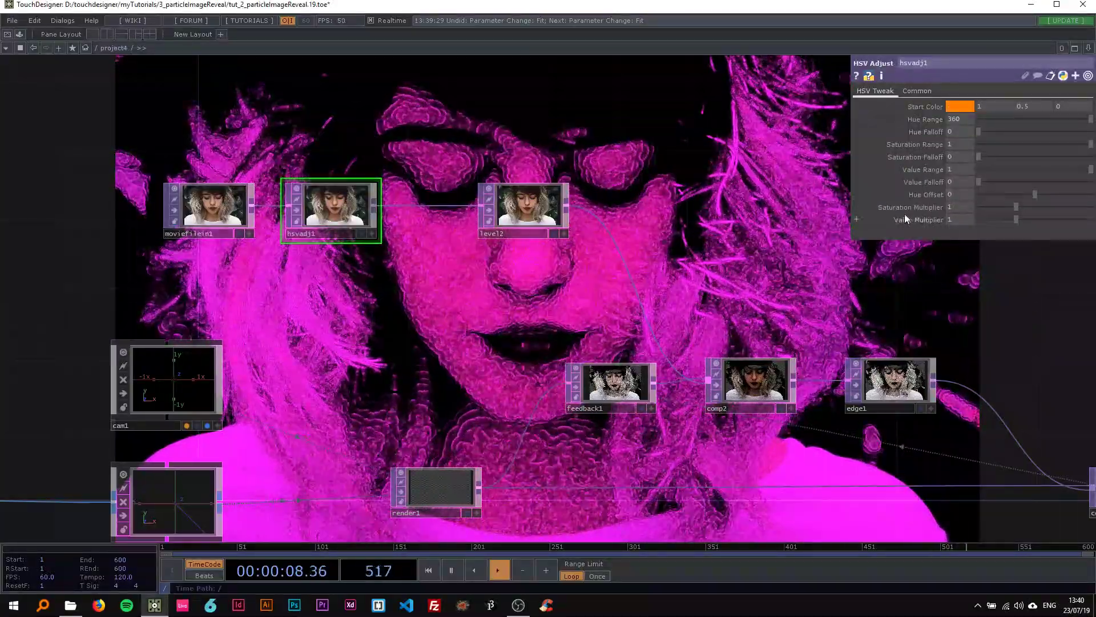
Set the HSV Adjust TOP's Saturation Multiplier to 0 to turn the source image greyscale
left_click_drag(1011, 207, 962, 208)
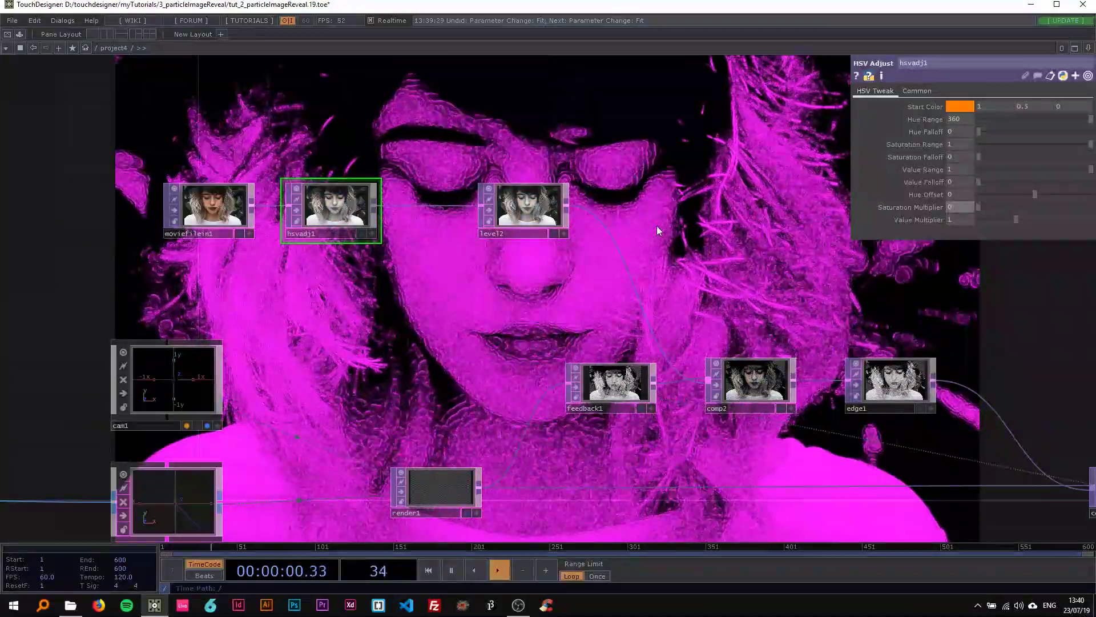
scroll(656, 226, "down", 3)
scroll(636, 228, "up", 2)
scroll(635, 227, "down", 3)
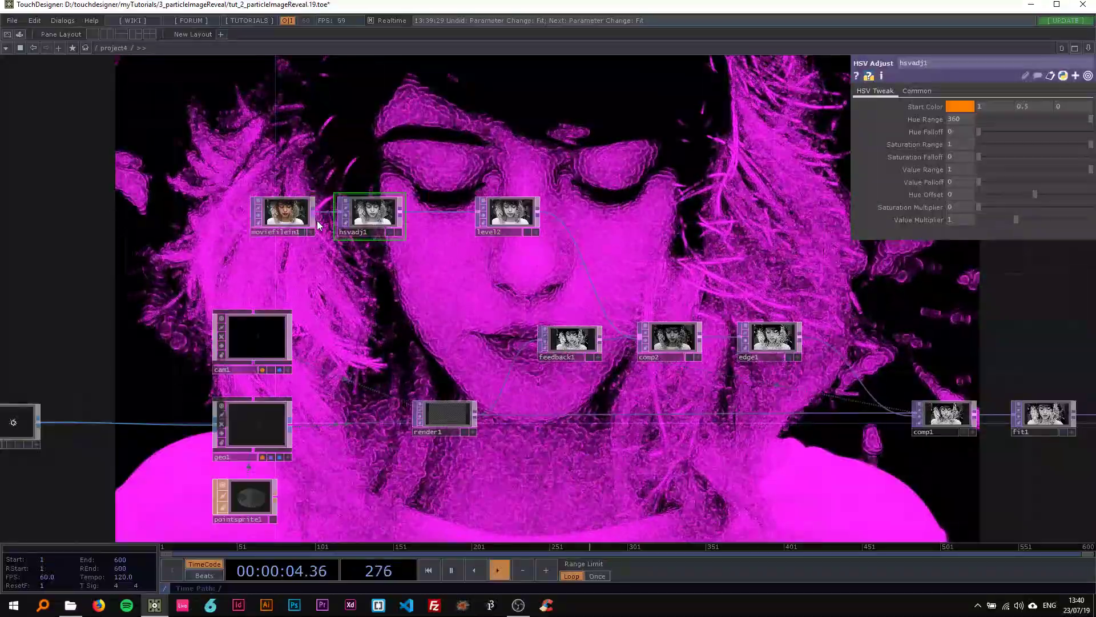
Pulse the reset of feedback1 to clear the feedback loop and restart the image reveal
left_click(284, 213)
left_click_drag(424, 190, 295, 184)
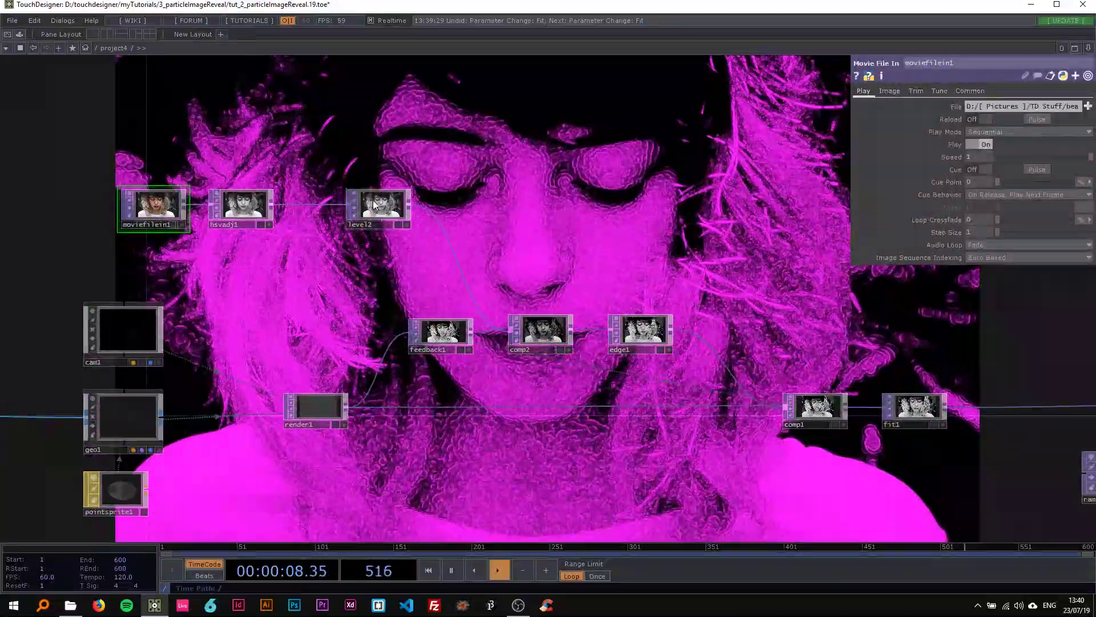
left_click_drag(551, 293, 438, 282)
left_click(331, 327)
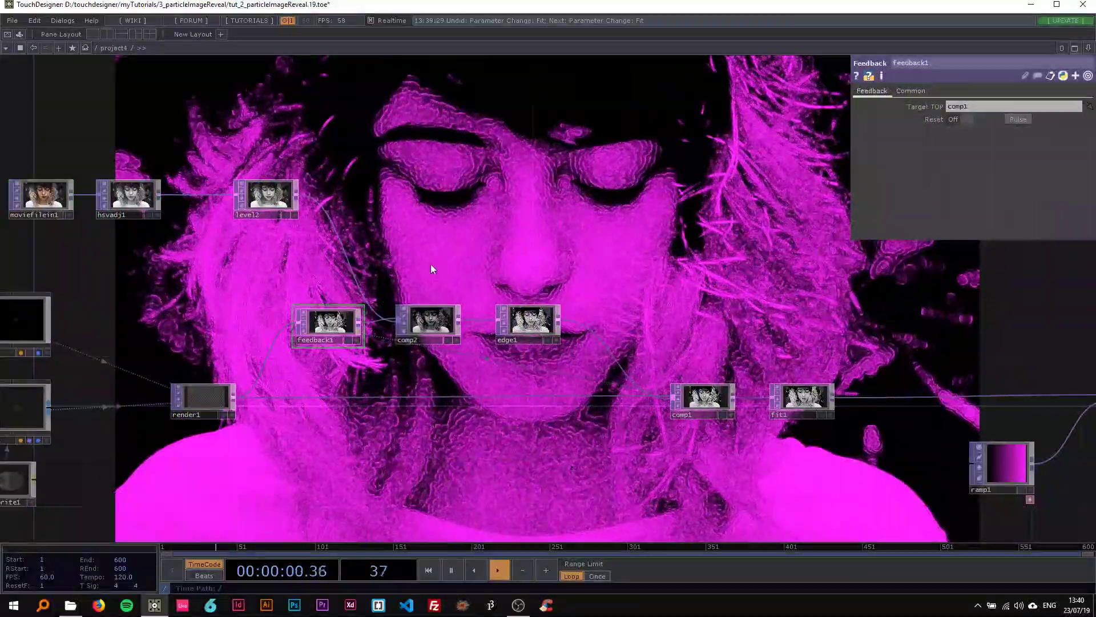
scroll(463, 241, "down", 4)
scroll(462, 241, "up", 3)
left_click_drag(513, 244, 580, 258)
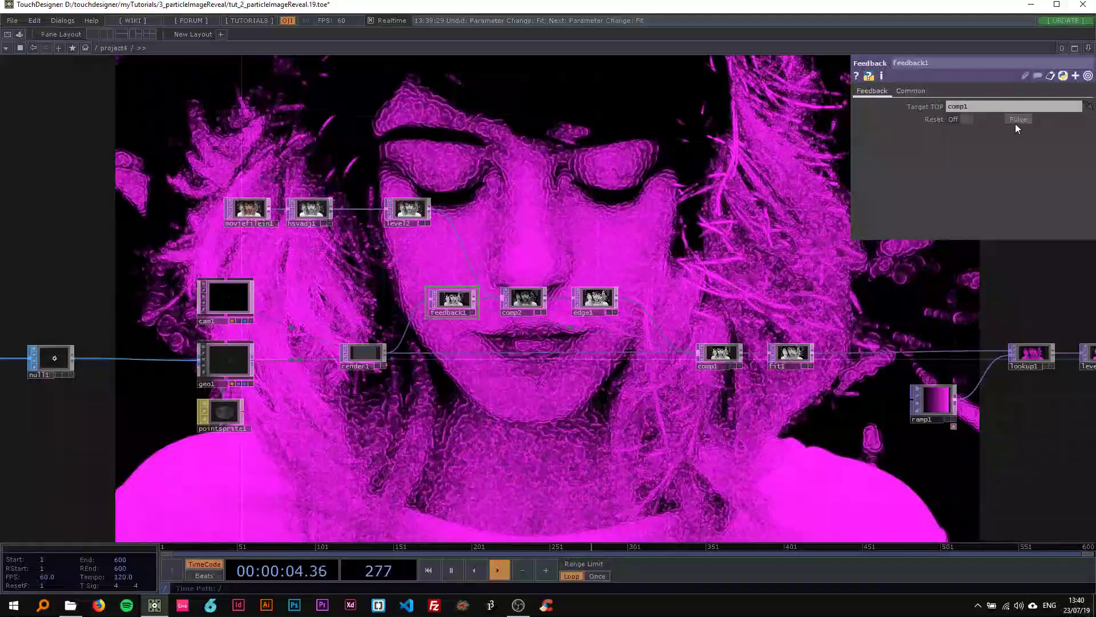
left_click(1017, 121)
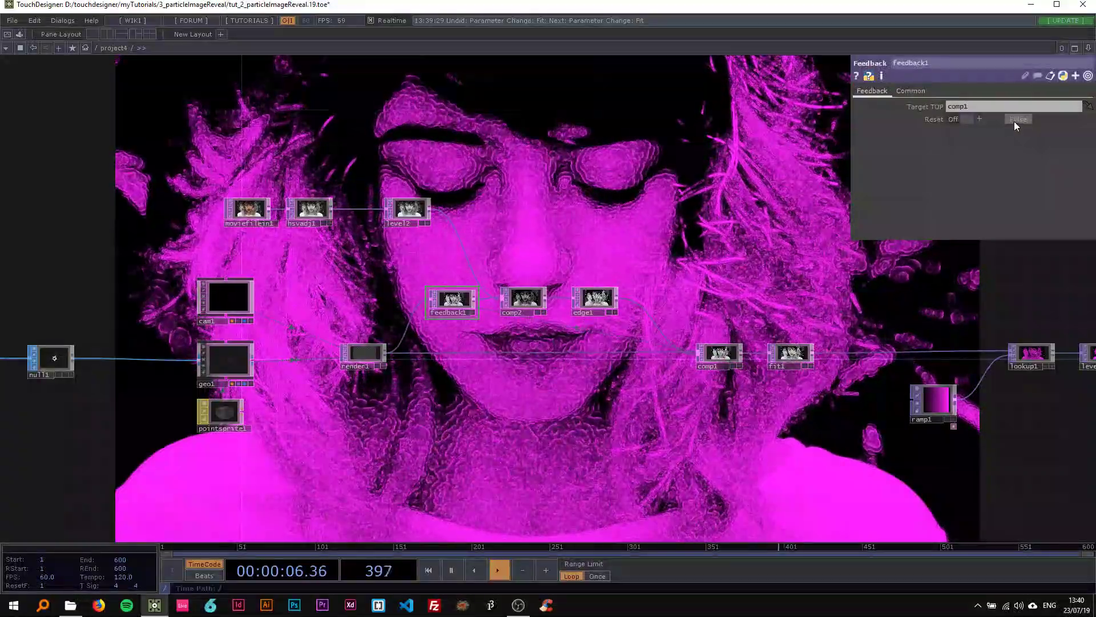
left_click(1016, 120)
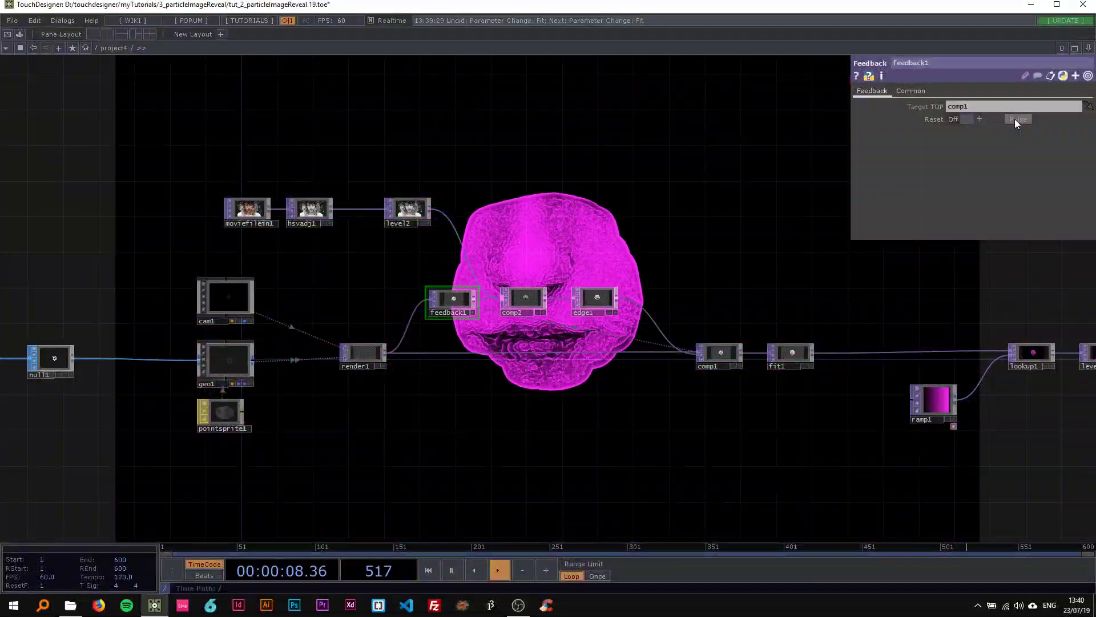
left_click(1016, 120)
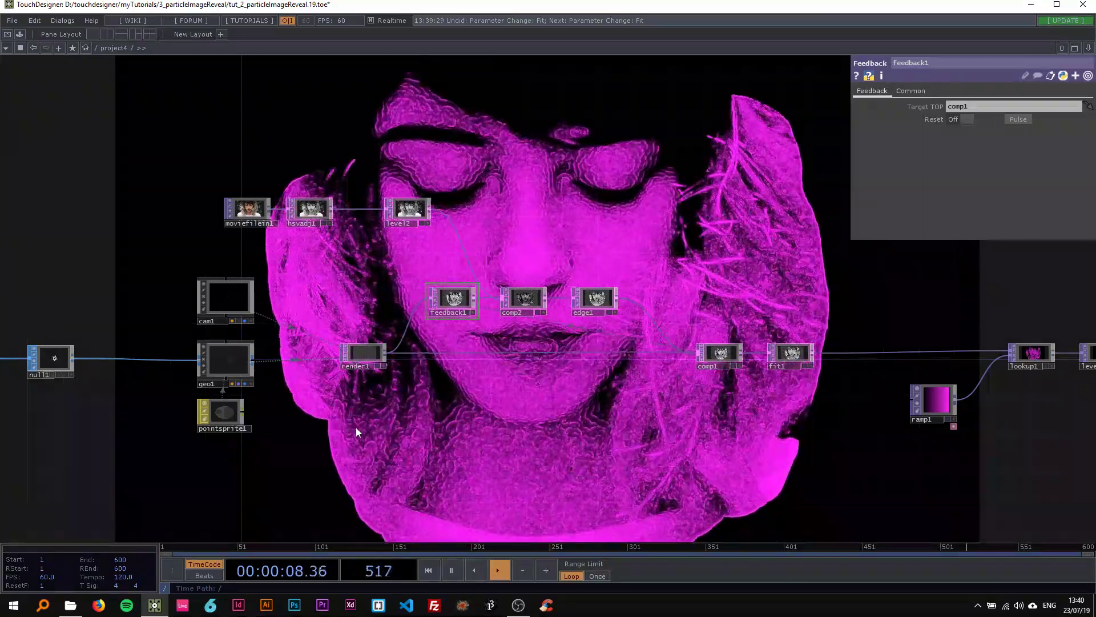
Add a Keyboard In CHOP in the empty area below render1
key("Tab")
type("key")
left_click(242, 301)
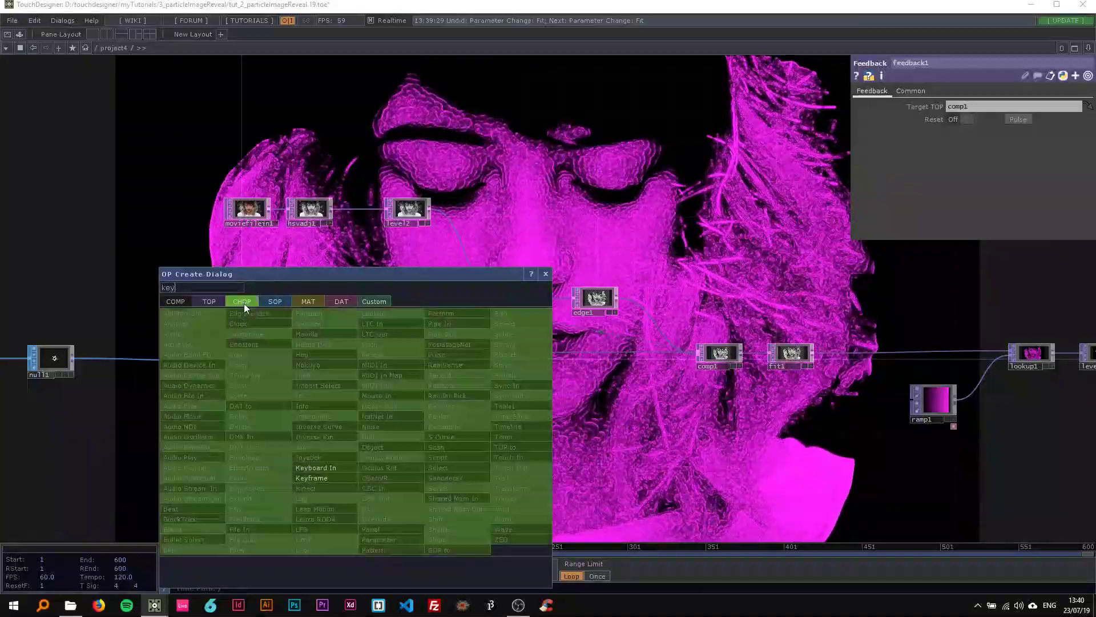
key("Escape")
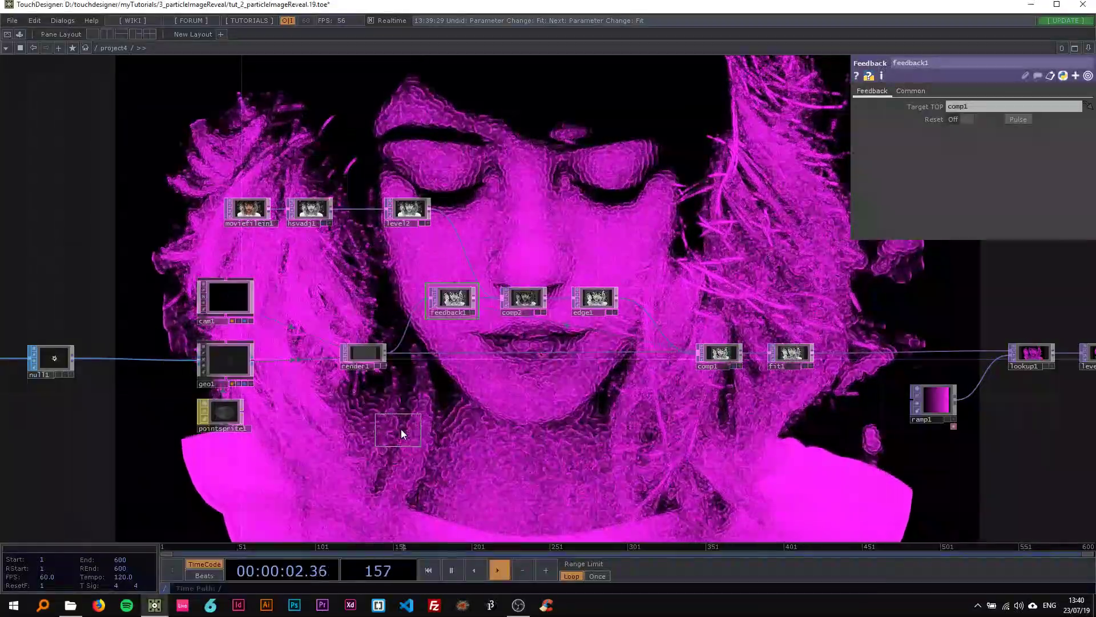
left_click(388, 433)
scroll(442, 427, "up", 5)
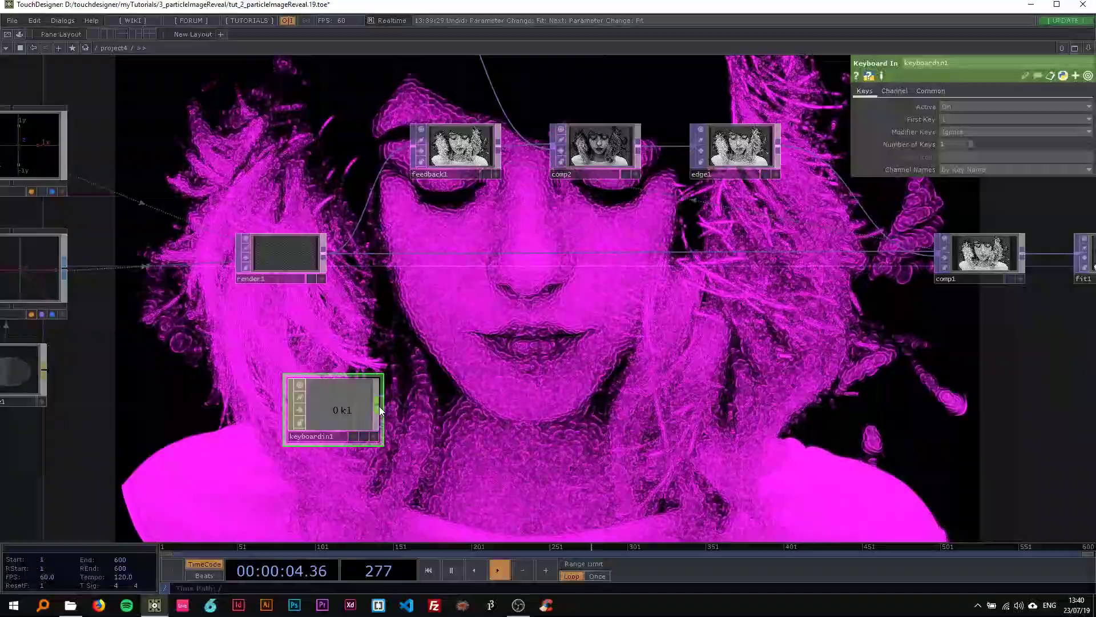
Append a Null CHOP to the output of keyboardin1, placed directly beside it
right_click(379, 406)
left_click(389, 410)
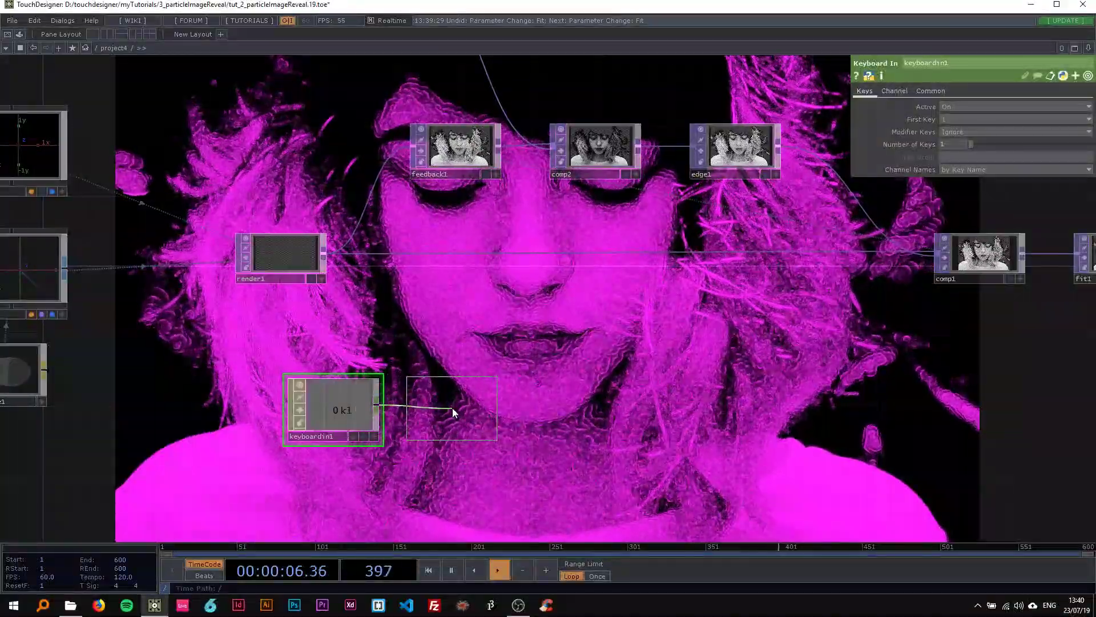
left_click(451, 407)
scroll(415, 386, "down", 3)
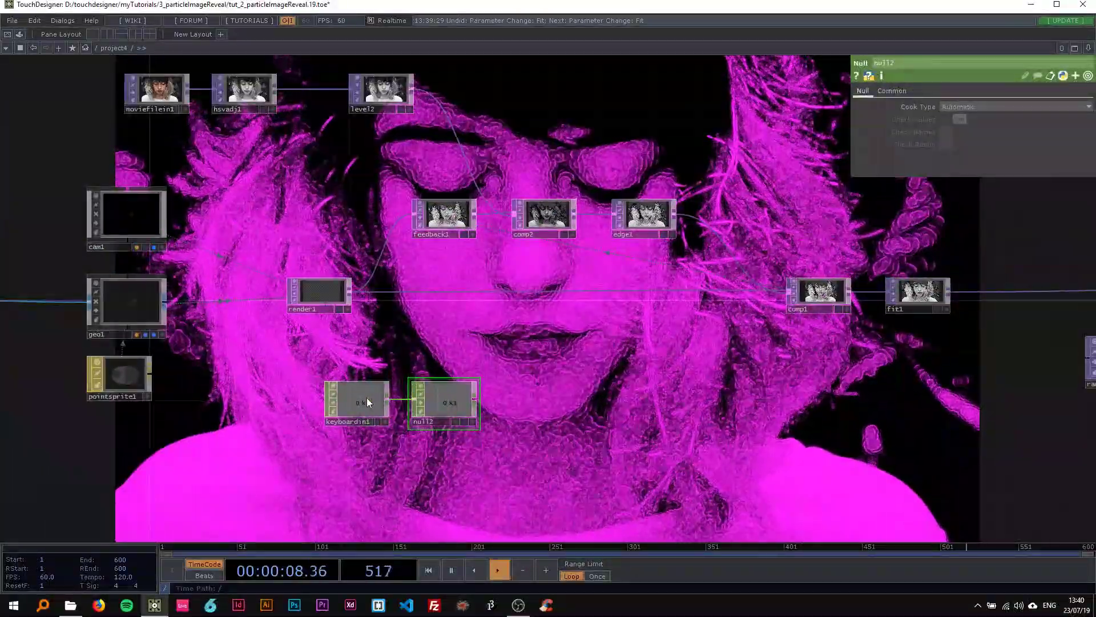
Link the k1 channel of null2 to feedback1's Reset Pulse parameter as a CHOP reference
left_click(366, 398)
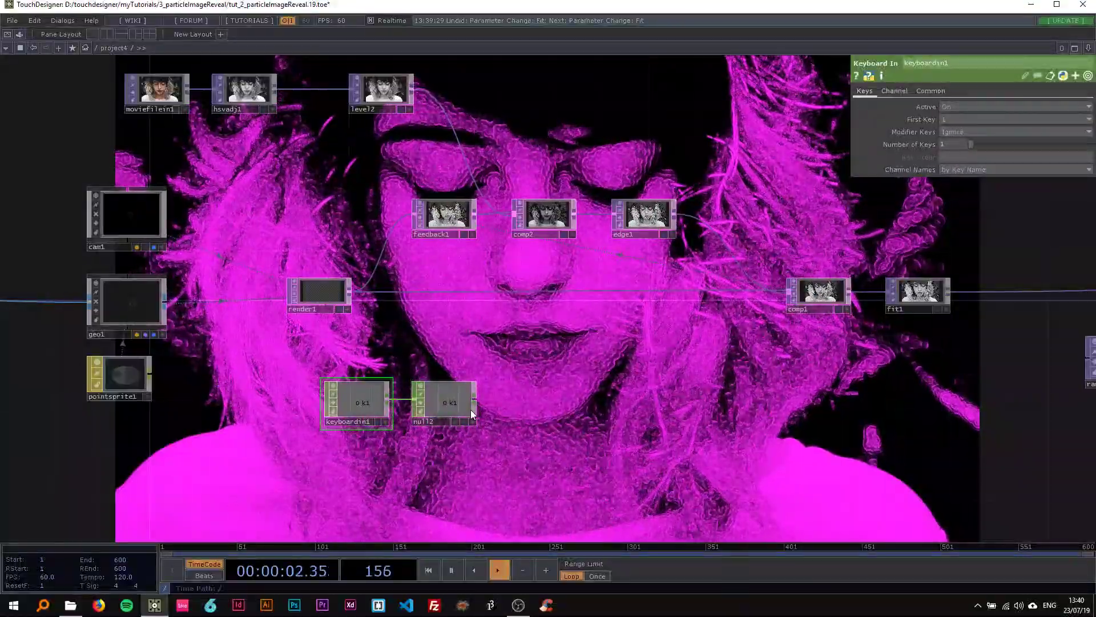
scroll(360, 409, "up", 3)
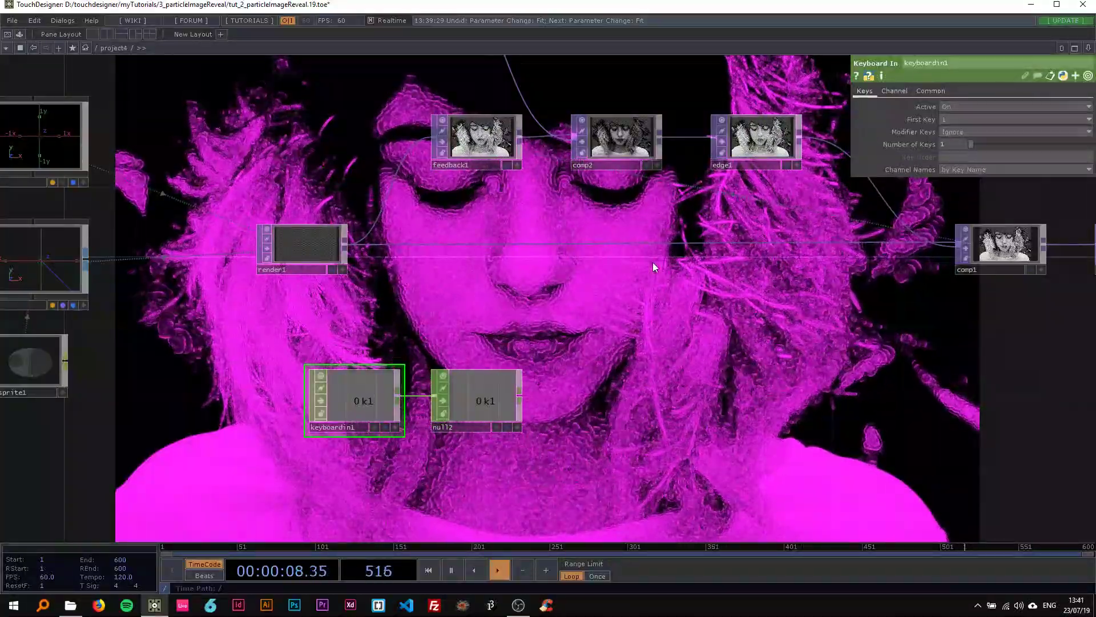
left_click_drag(474, 323, 422, 345)
left_click(438, 172)
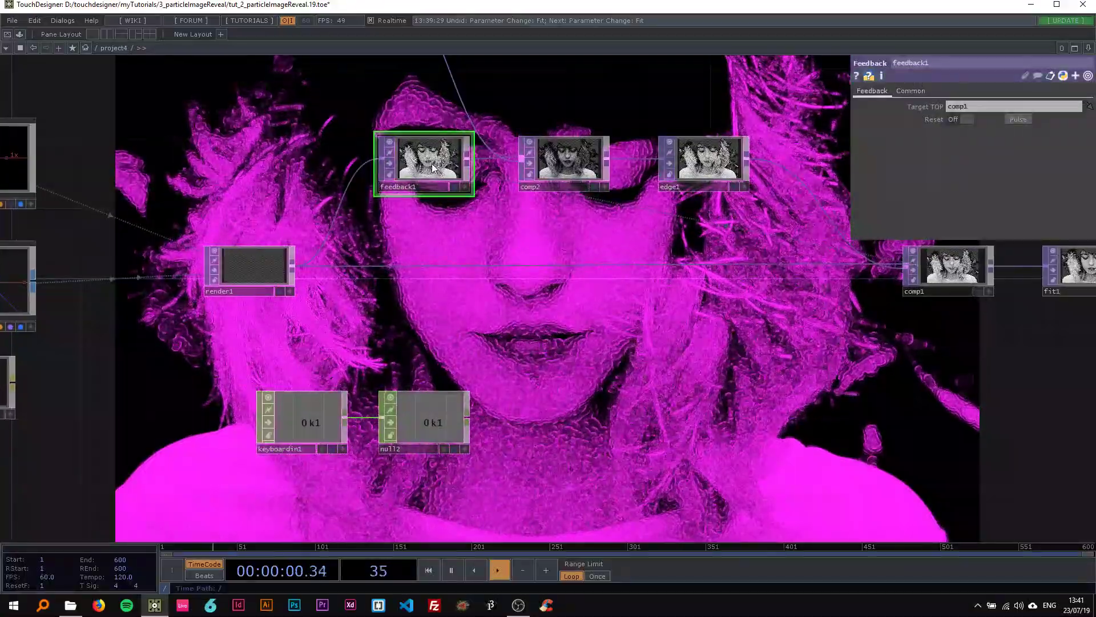
left_click_drag(340, 240, 255, 249)
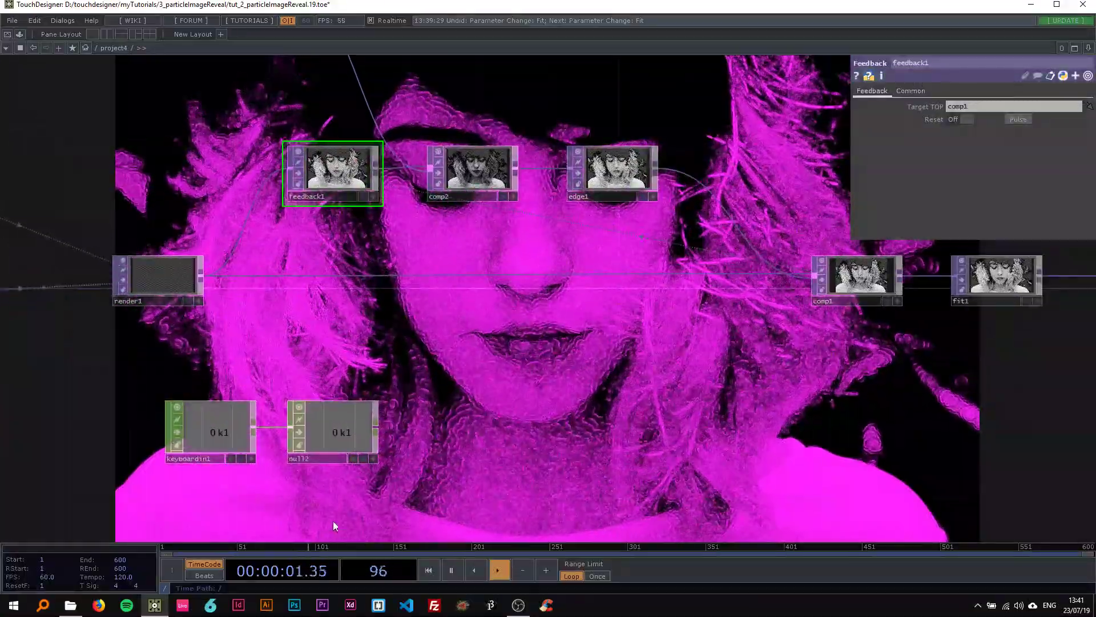
left_click(373, 458)
left_click_drag(374, 432, 1018, 126)
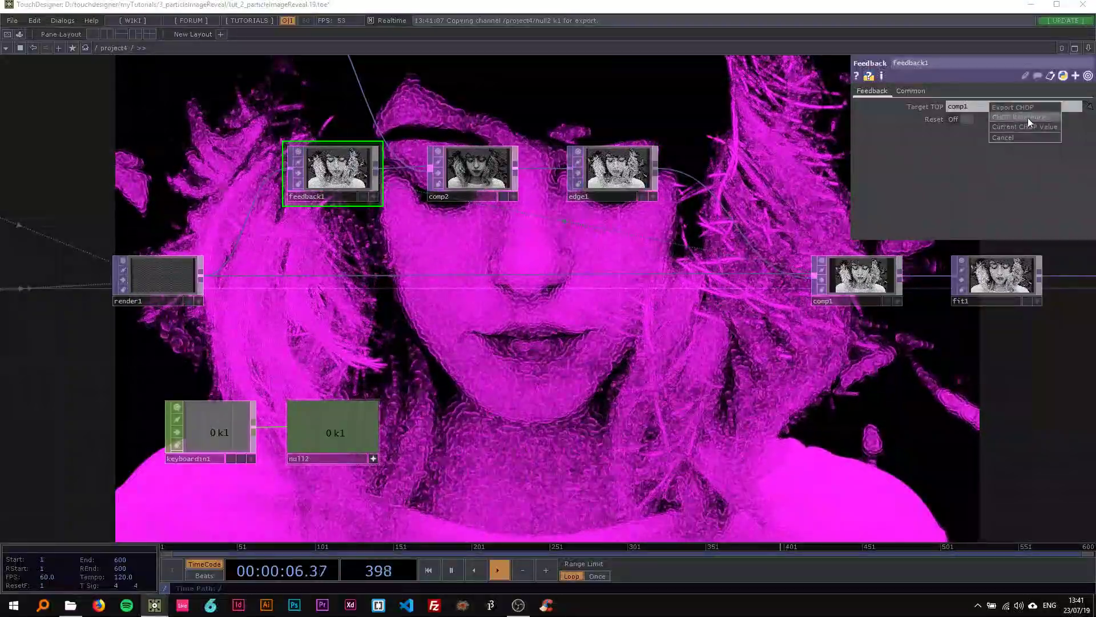
left_click(374, 458)
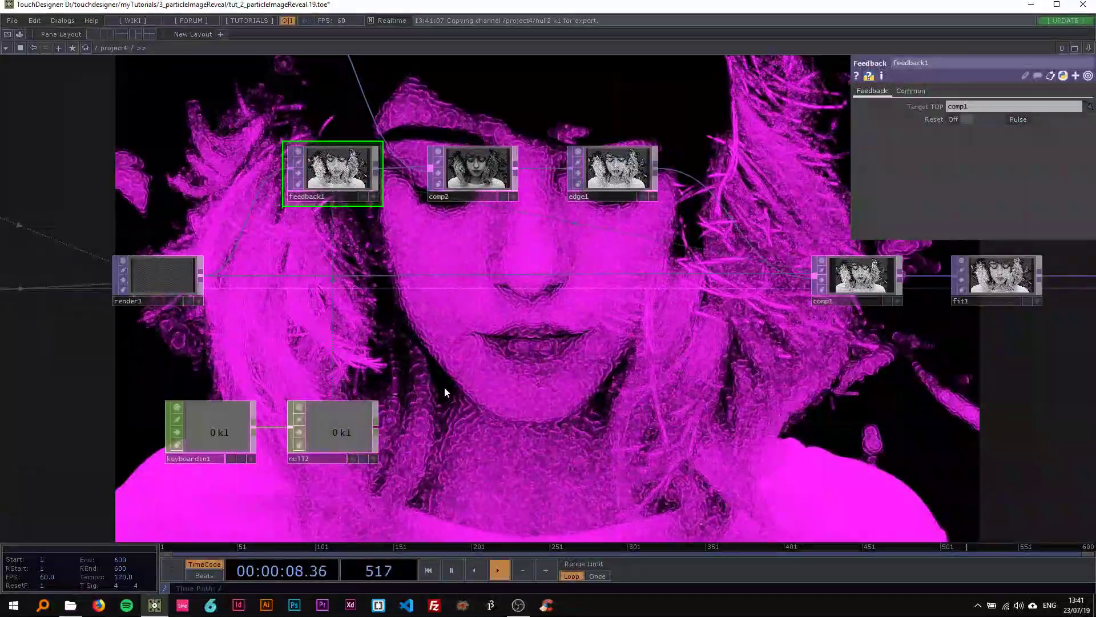
Test the keyboard-driven feedback reset several times, watching the image reveal restart each time
key("1")
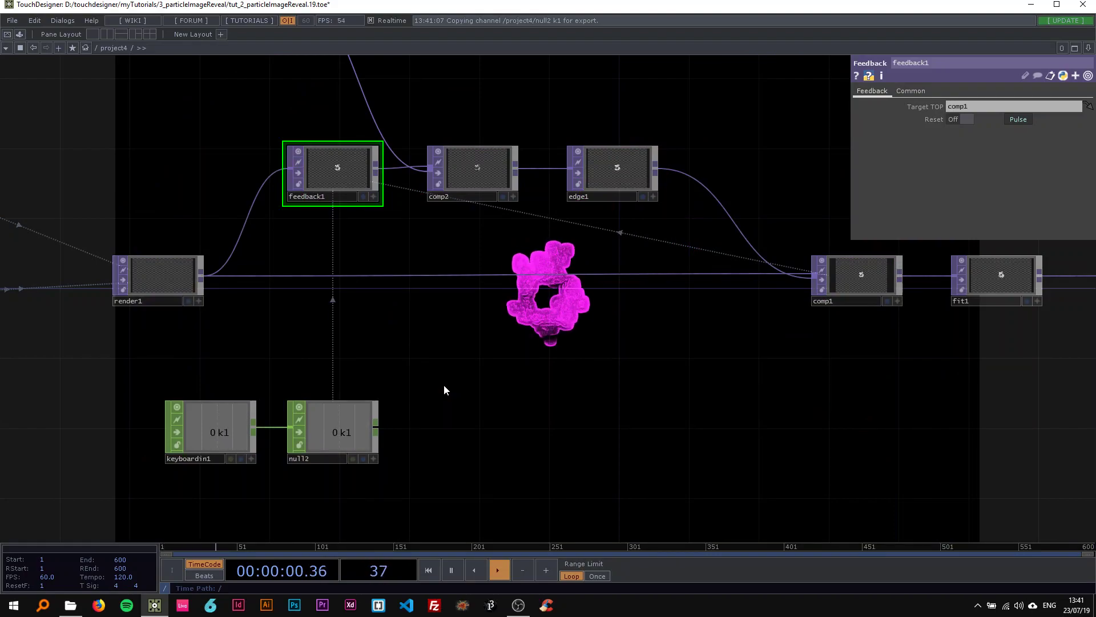
scroll(444, 387, "down", 3)
left_click_drag(444, 389, 317, 455)
left_click_drag(508, 279, 558, 354)
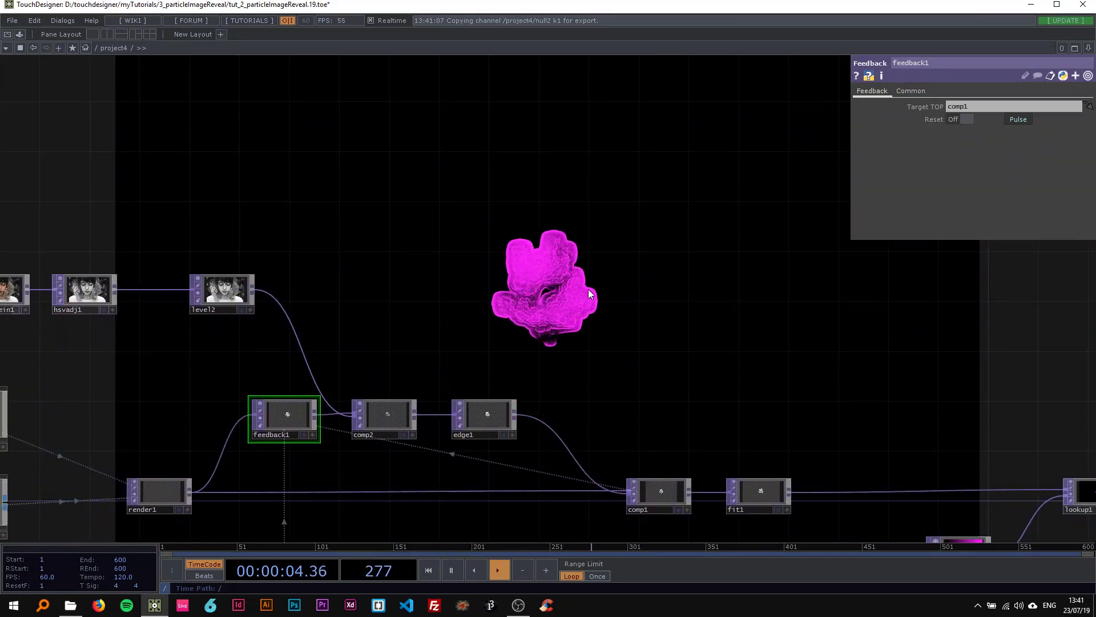
key("1")
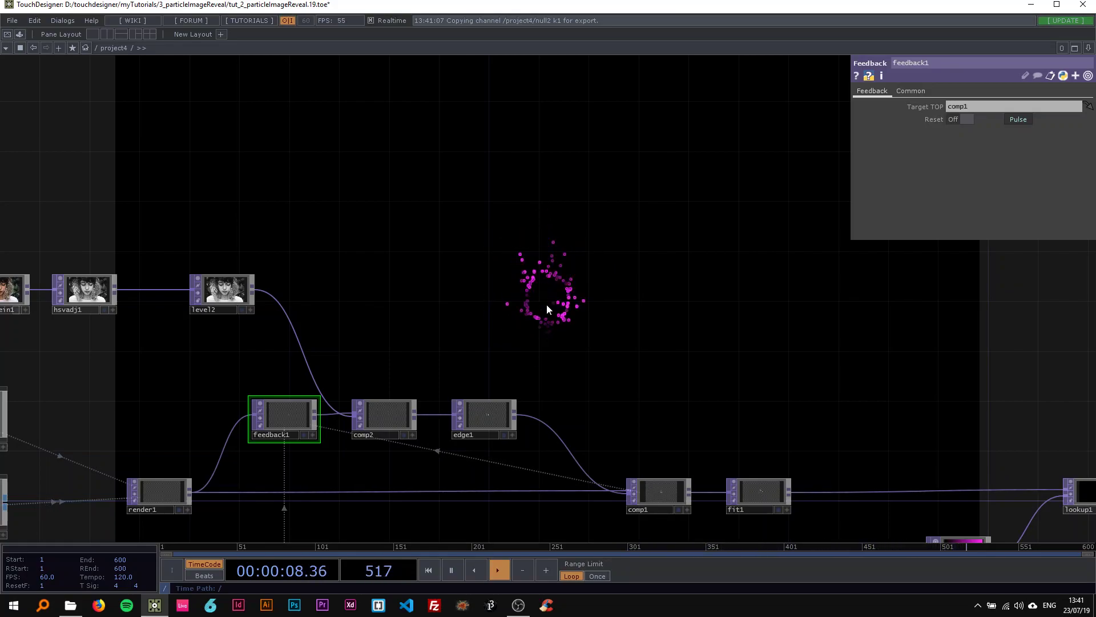
scroll(551, 327, "down", 1)
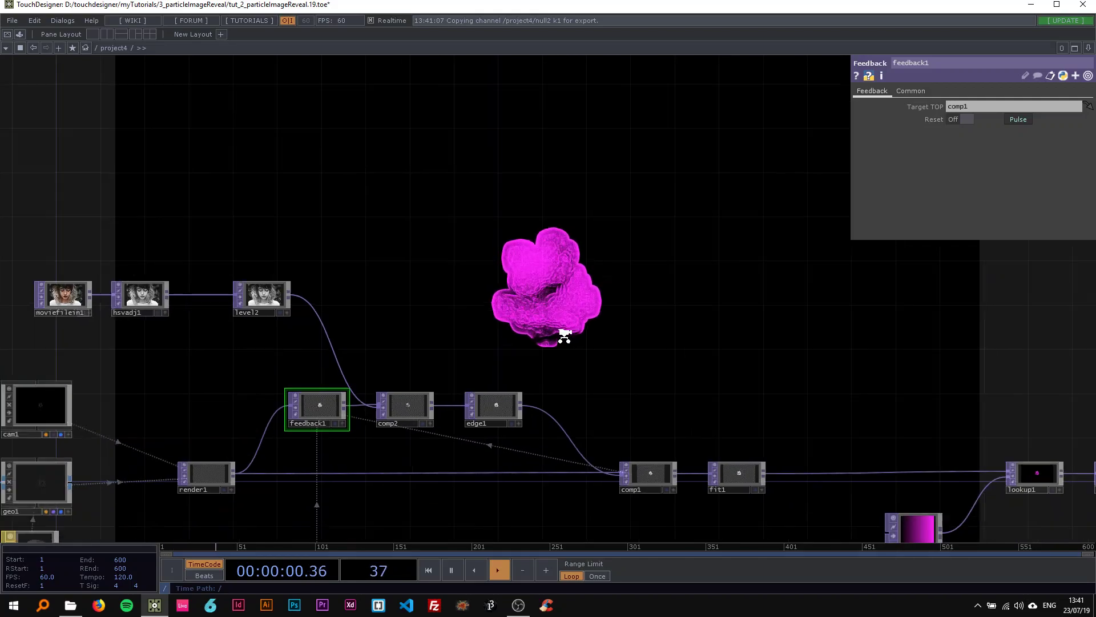
left_click_drag(563, 337, 780, 344)
scroll(779, 344, "down", 4)
left_click_drag(552, 279, 229, 255)
key("1")
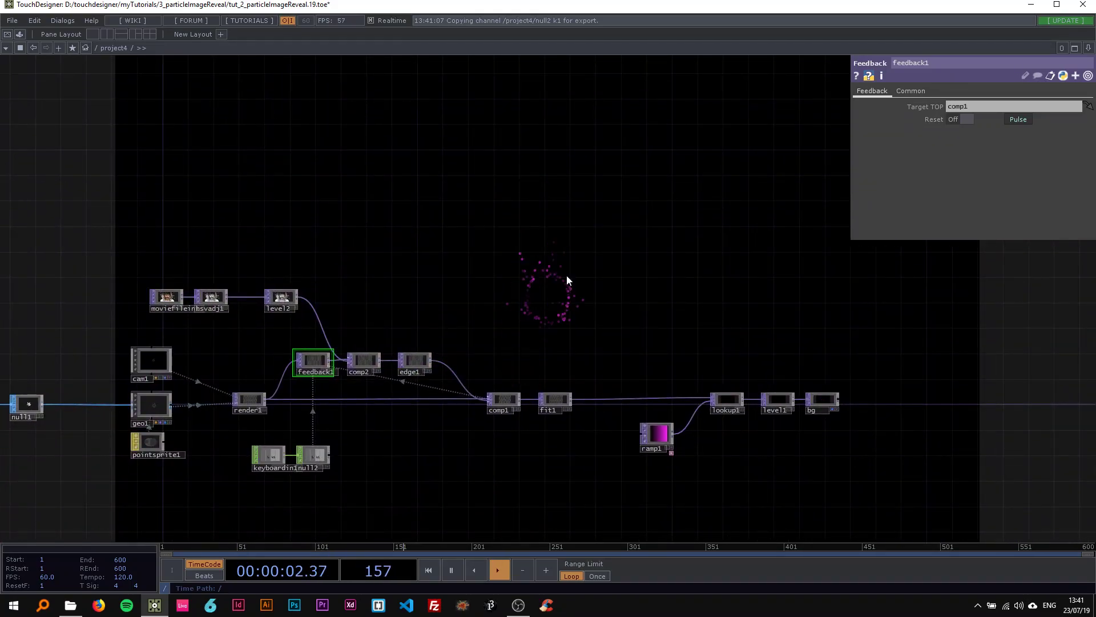
key("1")
scroll(564, 288, "down", 3)
left_click_drag(495, 328, 598, 340)
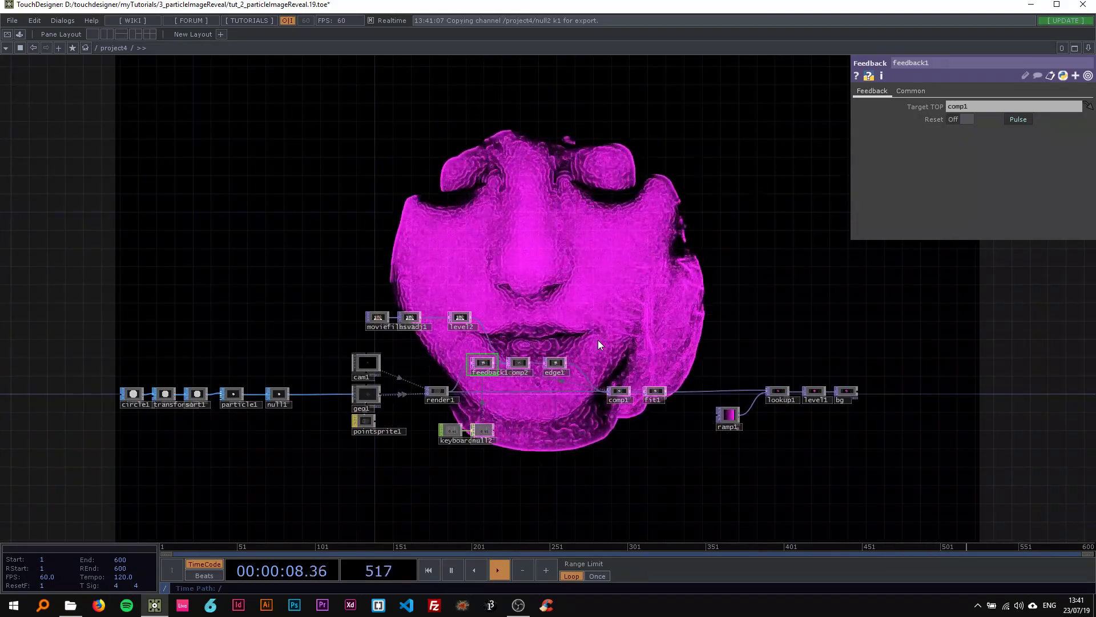
Try Subtract as the composite operation of comp2
scroll(567, 363, "up", 4)
left_click(571, 346)
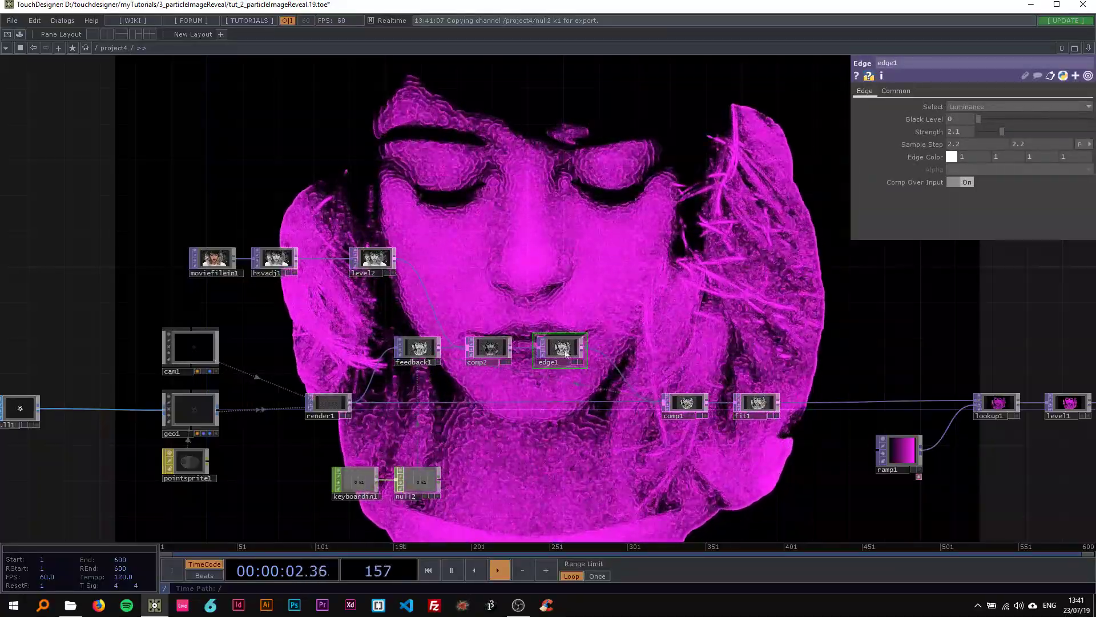
scroll(565, 354, "up", 2)
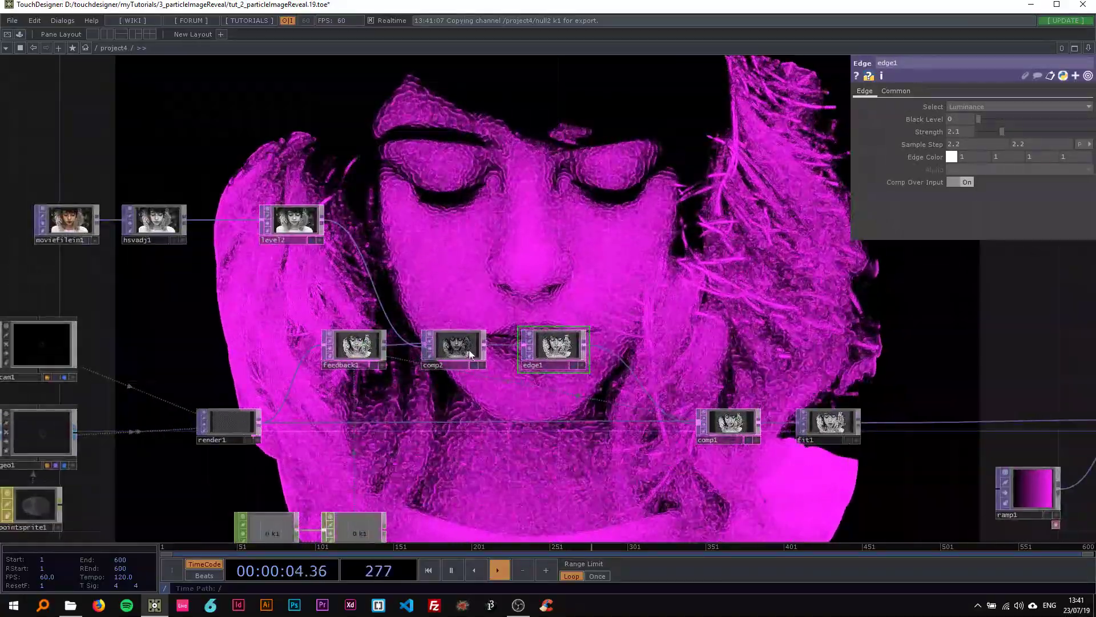
left_click(451, 357)
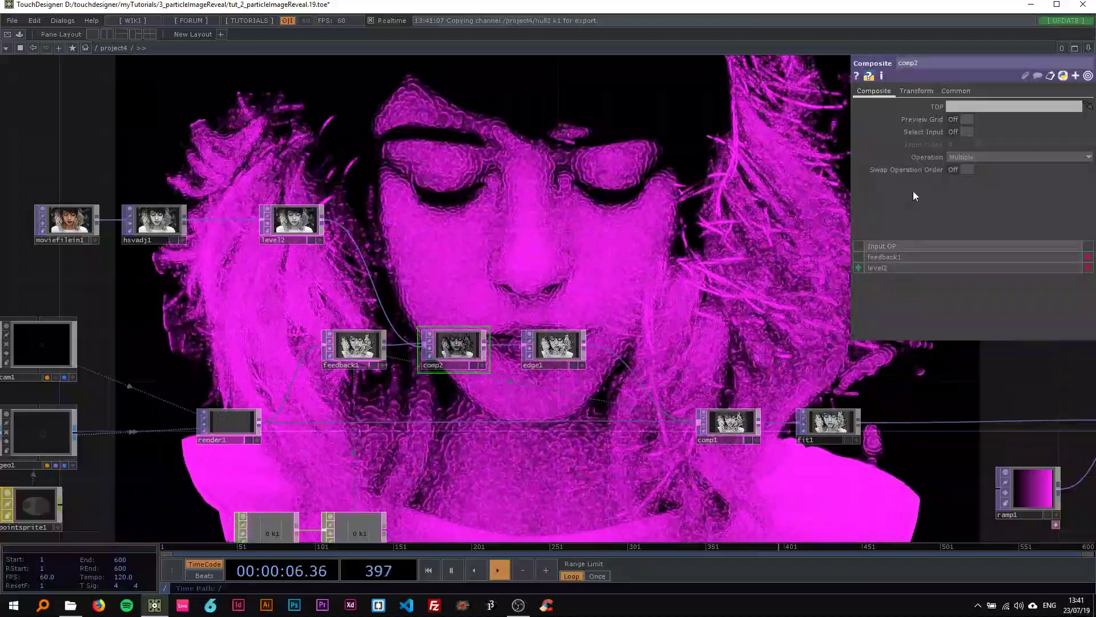
left_click(974, 153)
left_click(1050, 321)
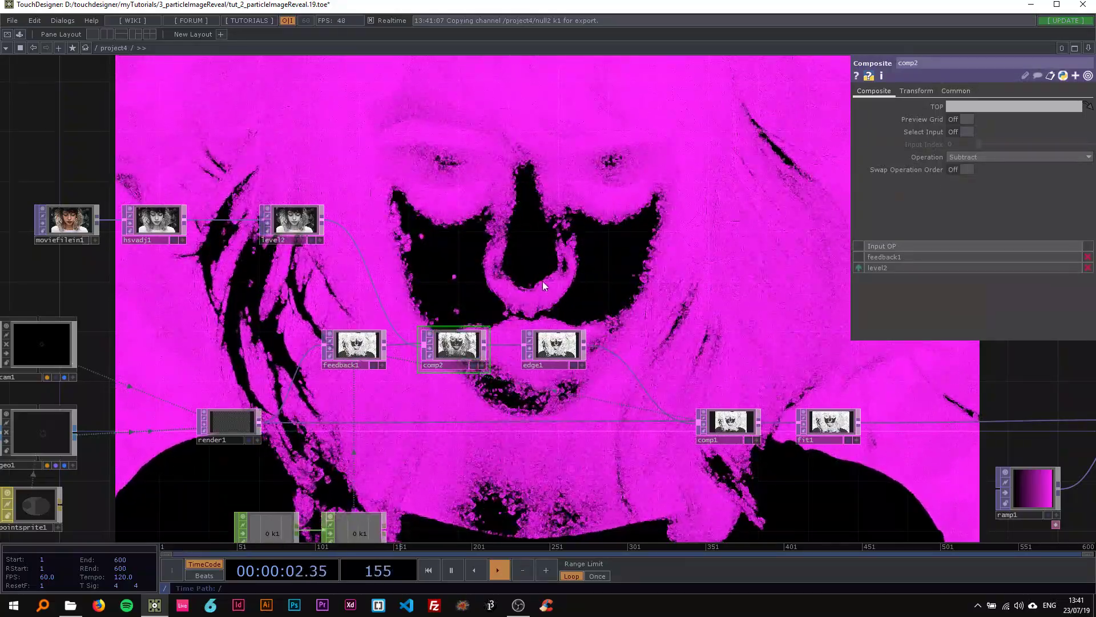
Try the Screen and Dodge operations on comp2, and set its operation back to Multiply
left_click(1037, 156)
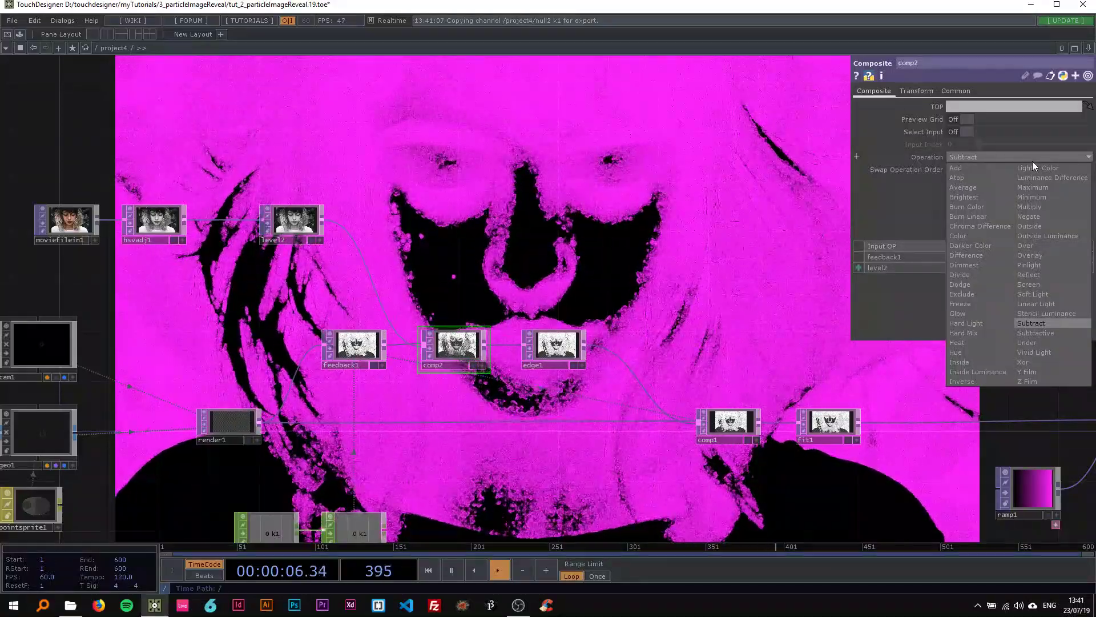
left_click(1027, 284)
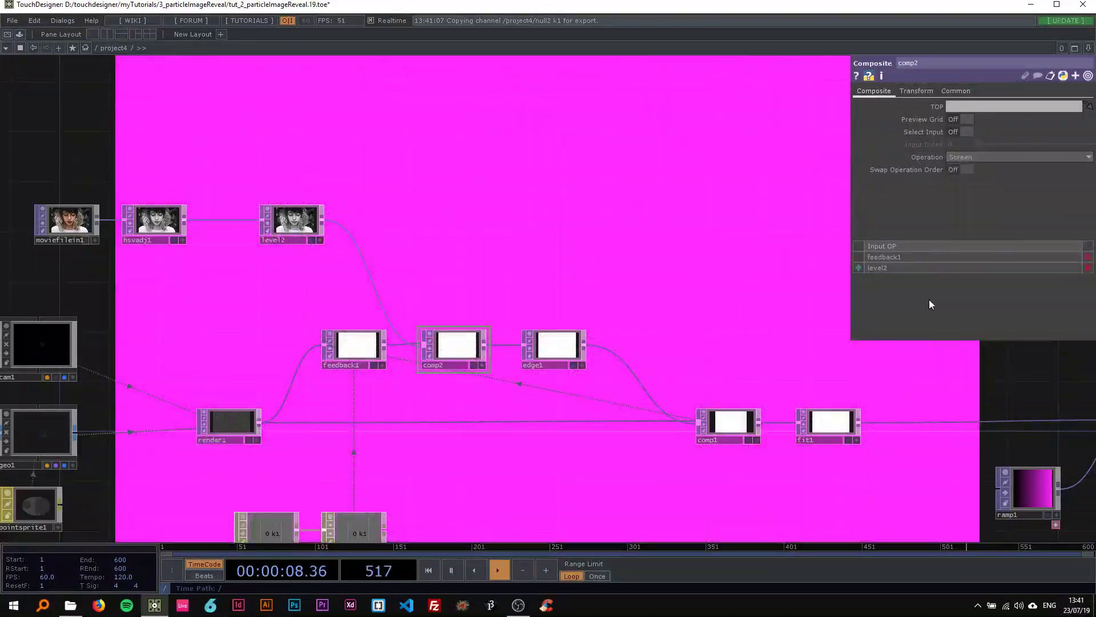
left_click(1026, 155)
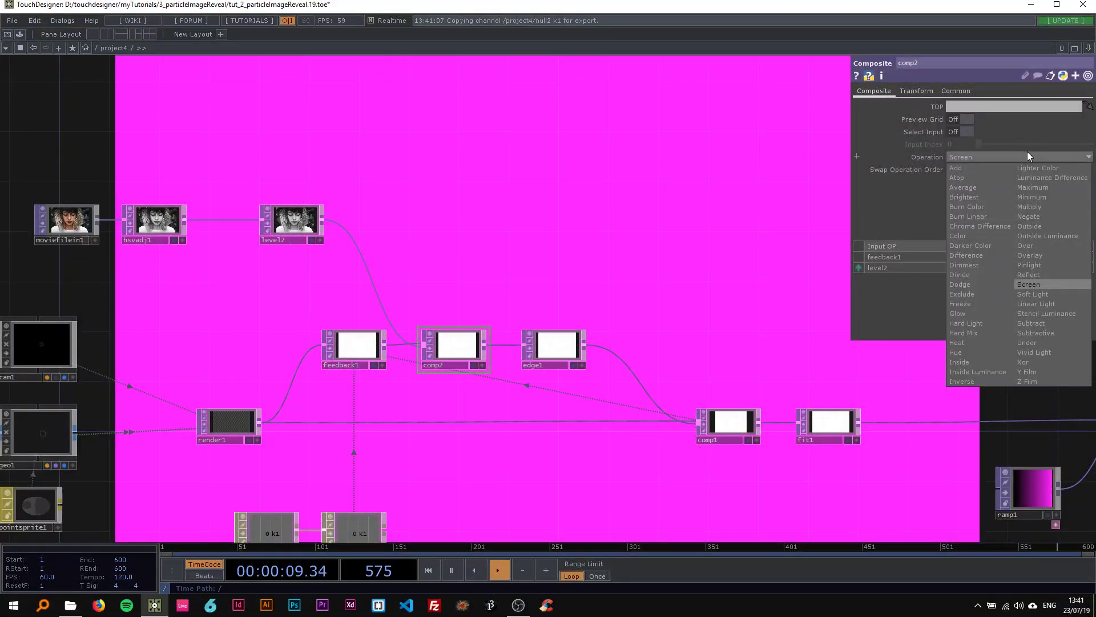
left_click(970, 284)
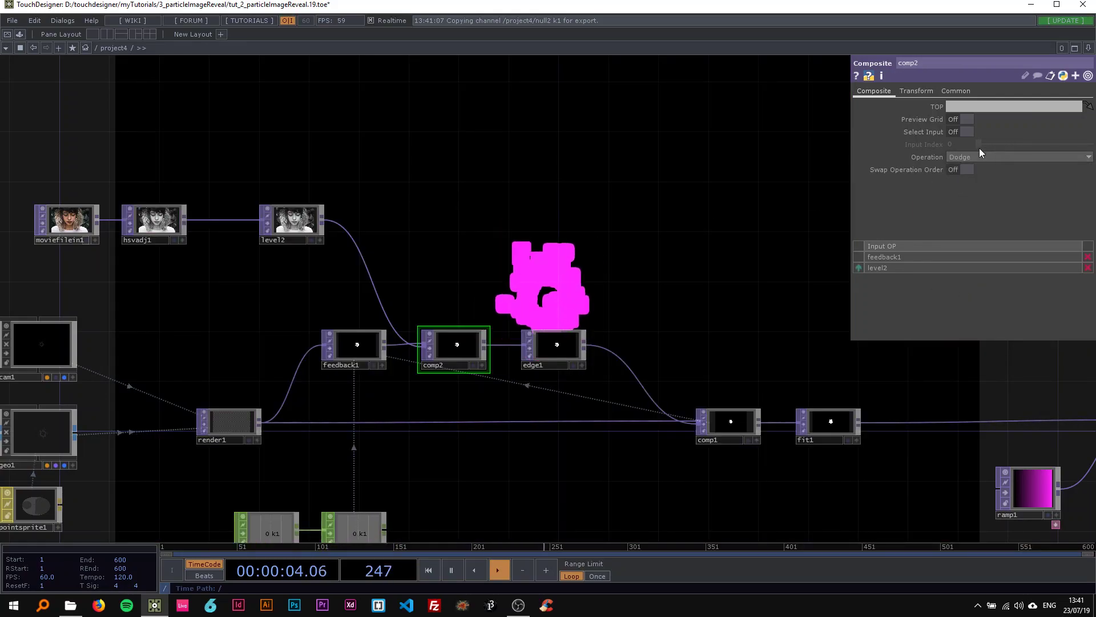
left_click(976, 157)
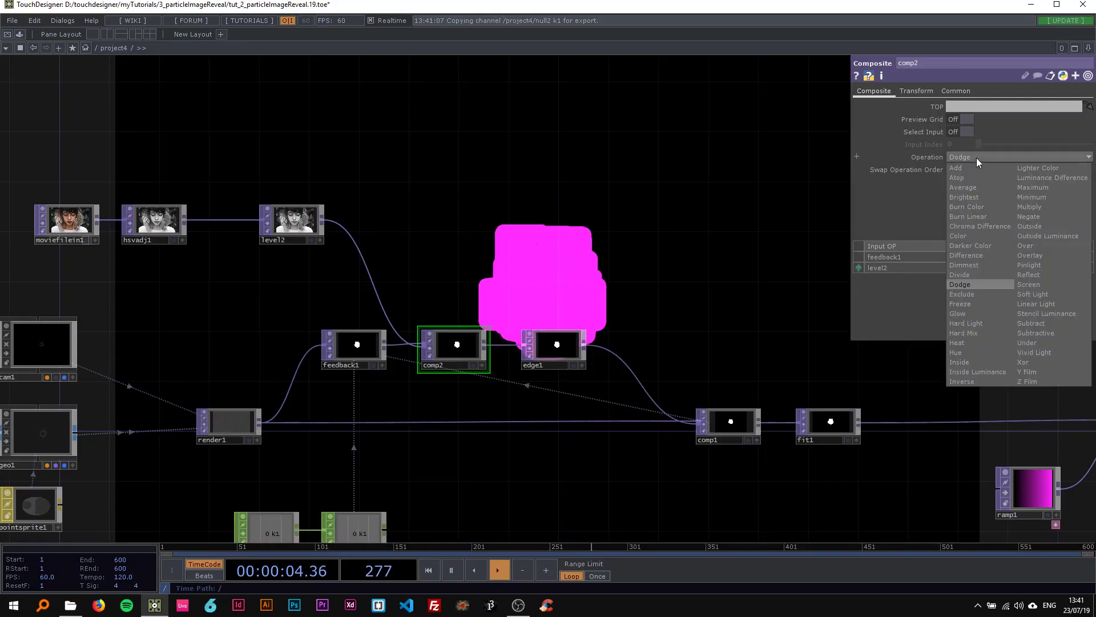
left_click(1041, 207)
Set the hue of ramp1's bright colour key to 87 for a green image
scroll(436, 284, "down", 2)
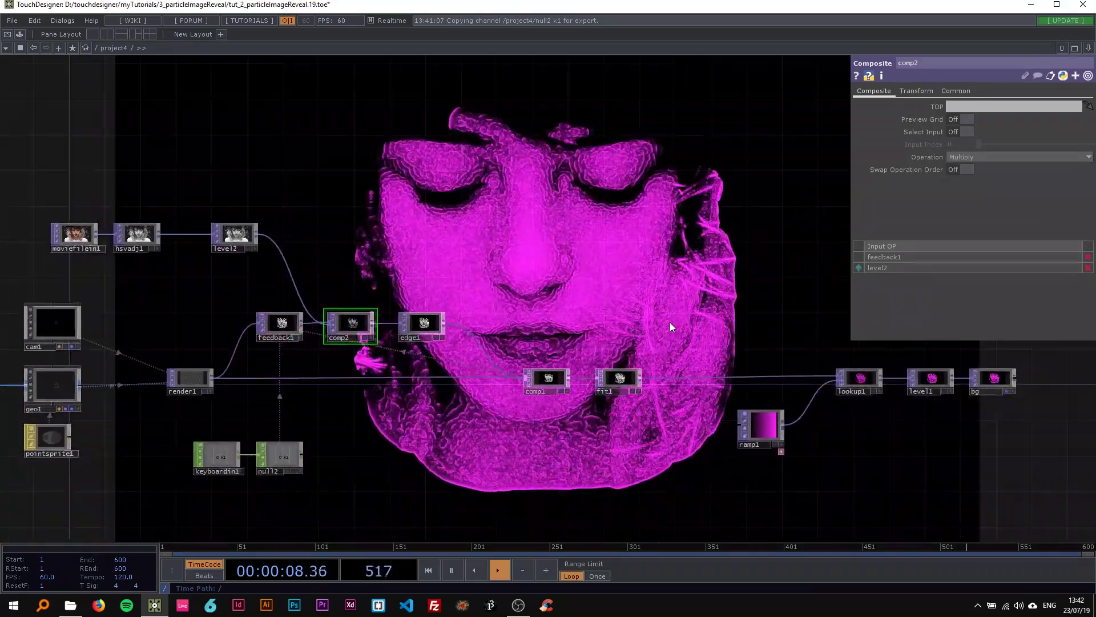
left_click_drag(670, 322, 435, 283)
scroll(589, 326, "up", 3)
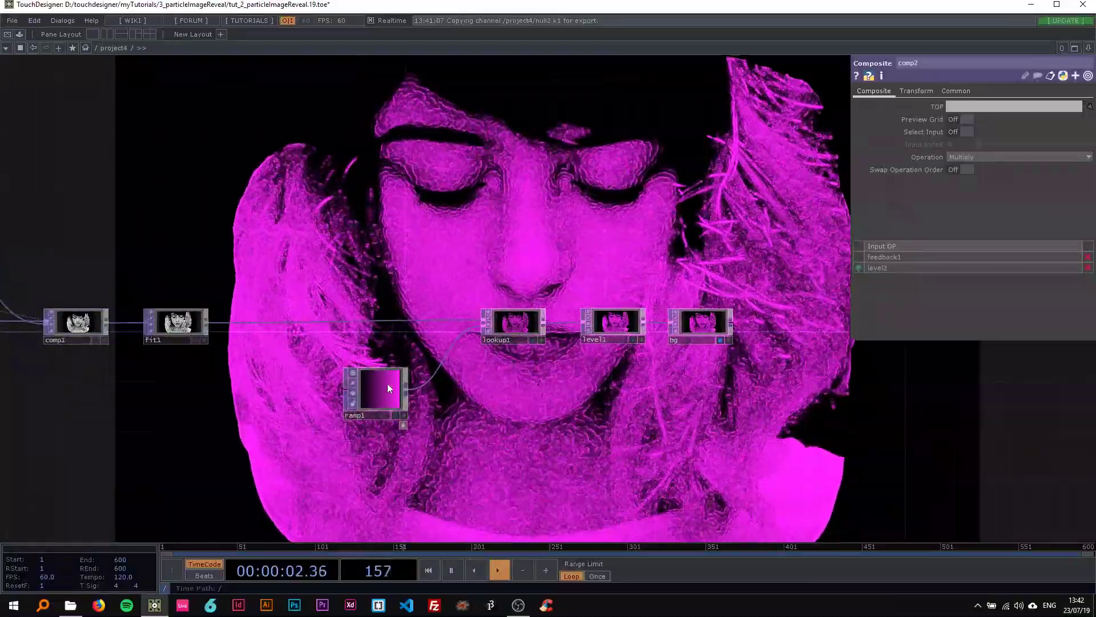
left_click(387, 388)
left_click_drag(1060, 138, 970, 141)
Move hsvadj1 and moviefilein1 apart to leave room between them in the source image chain
scroll(490, 220, "down", 3)
left_click_drag(597, 254, 953, 330)
scroll(491, 298, "down", 3)
left_click_drag(493, 245, 576, 255)
scroll(444, 286, "up", 3)
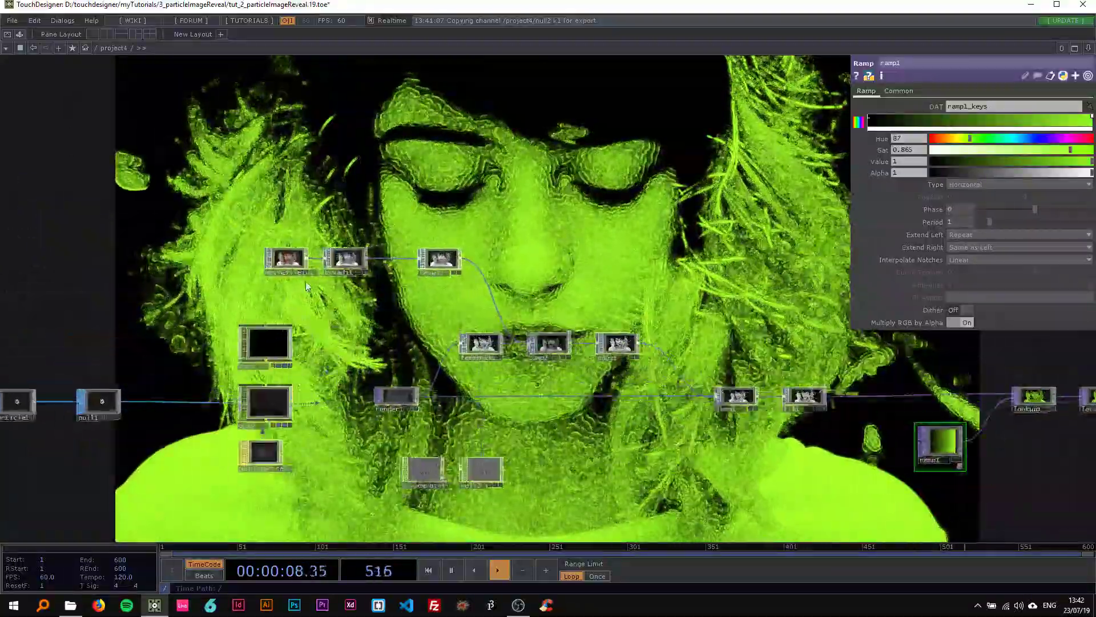
scroll(306, 281, "up", 4)
left_click_drag(391, 311, 531, 352)
left_click_drag(493, 288, 530, 288)
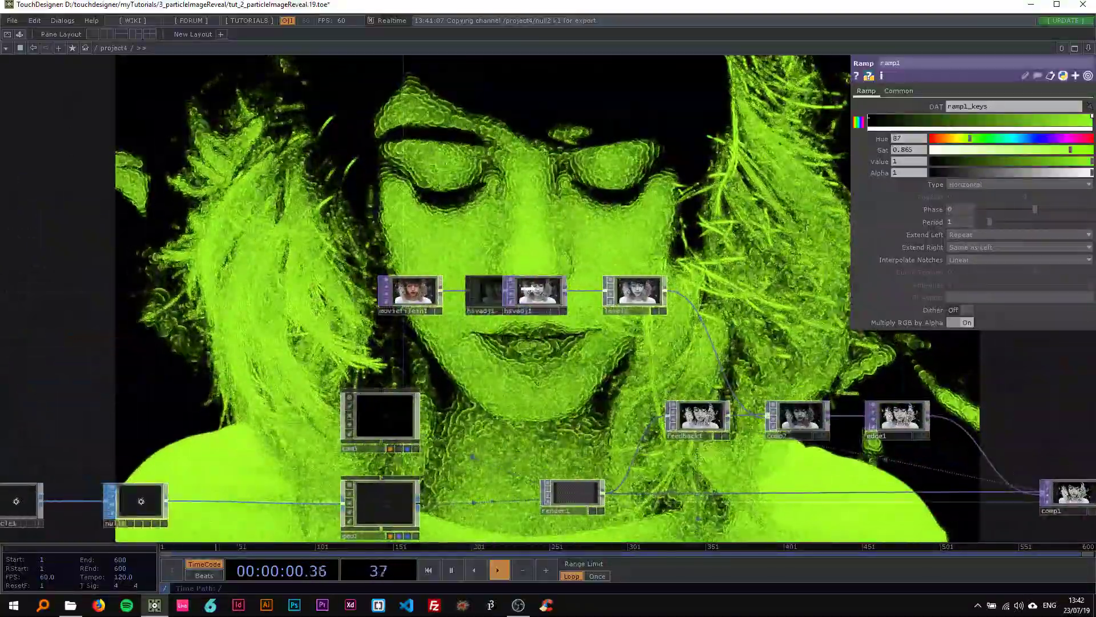
left_click_drag(413, 301, 389, 291)
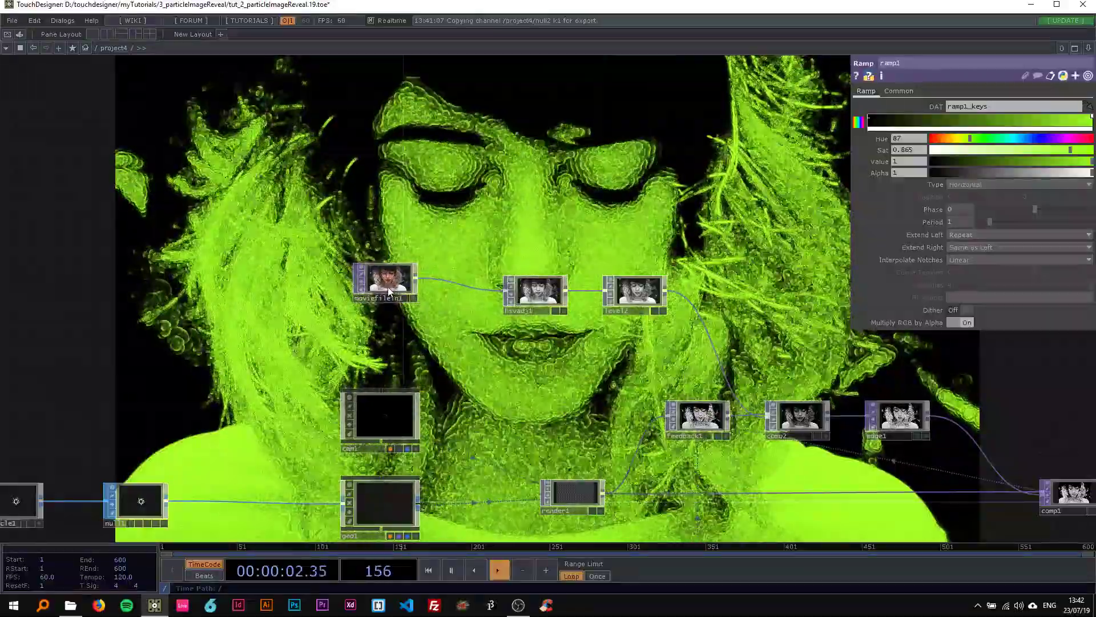
Replace moviefilein1's source with the synthesizer keyboard picture from the TD Stuff folder and frame the whole network
scroll(388, 291, "up", 2)
left_click(389, 291)
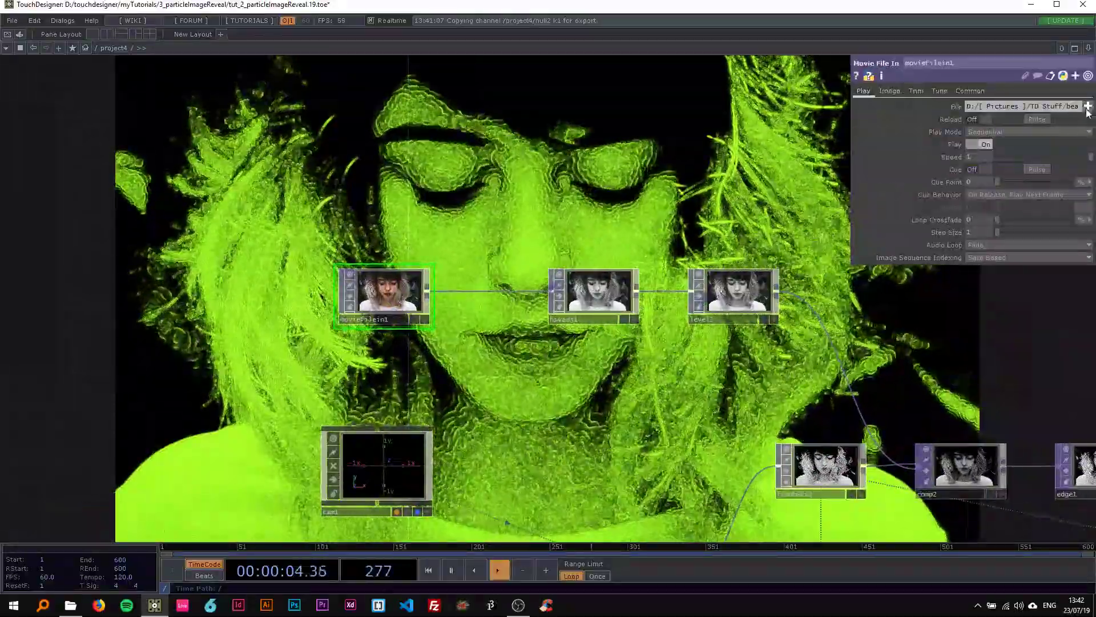
left_click(1087, 106)
double_click(169, 123)
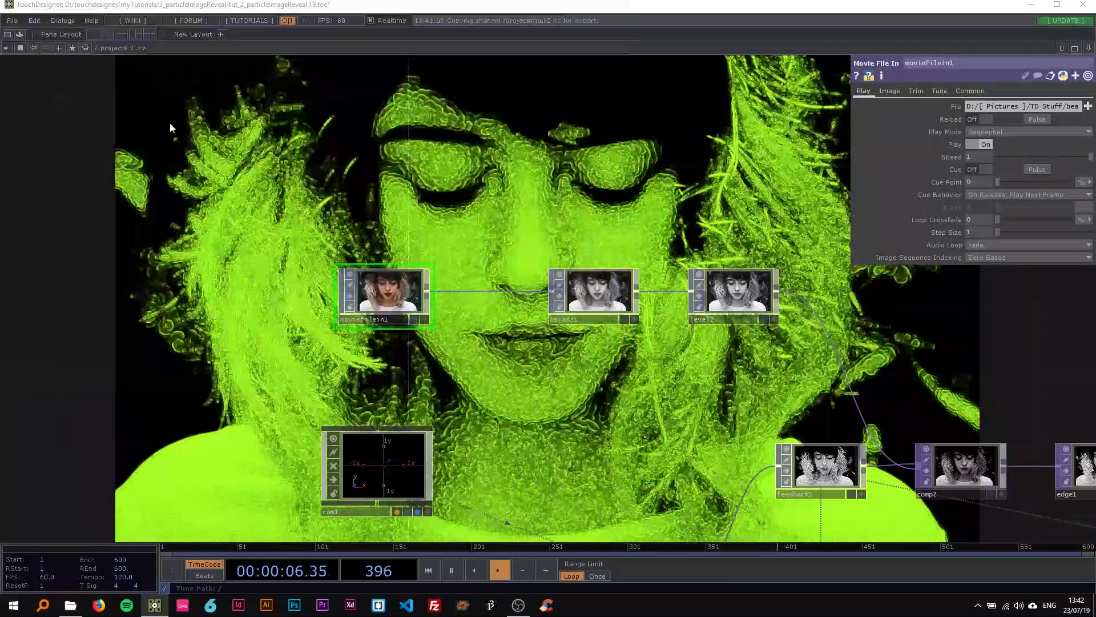
key("h")
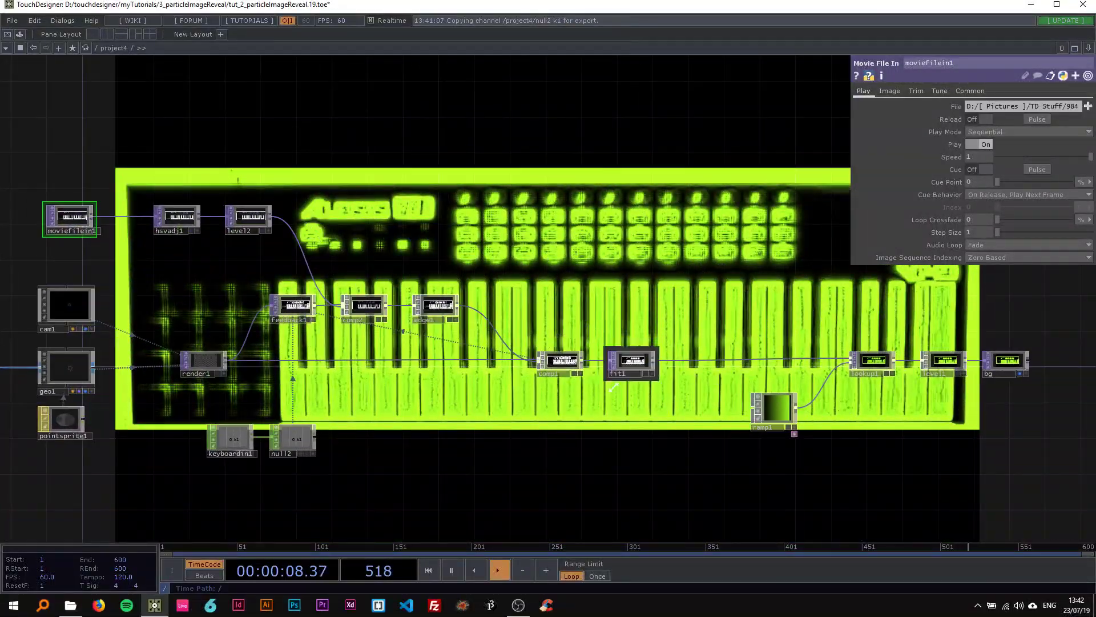
Set the hue of ramp1's bright colour key to 300 for a magenta image
left_click(769, 402)
left_click_drag(1022, 141, 1067, 136)
Move moviefilein1 further from hsvadj1 and insert a Fit TOP on the connection between them
left_click_drag(421, 182, 618, 193)
scroll(310, 214, "up", 2)
scroll(310, 214, "up", 2)
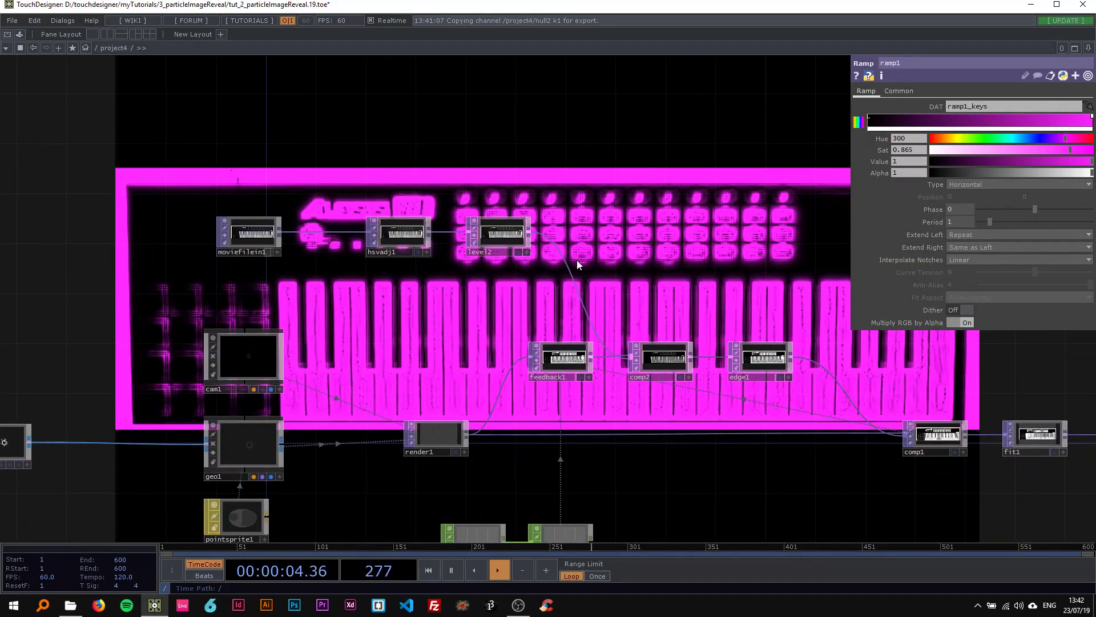
left_click_drag(599, 279, 532, 271)
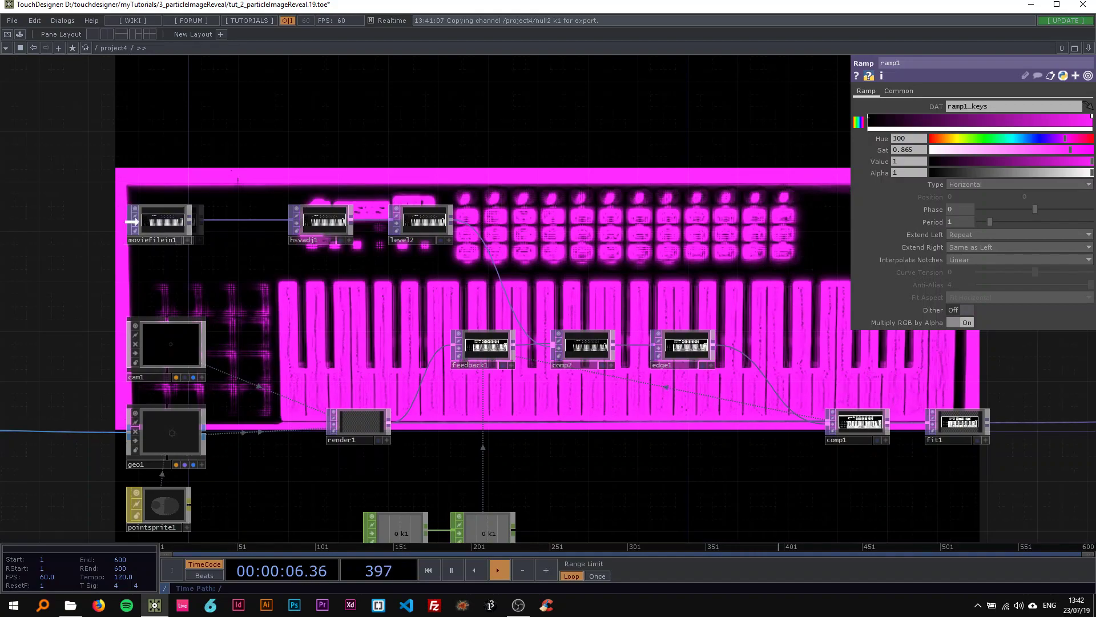
left_click_drag(131, 222, 57, 209)
right_click(144, 221)
left_click(151, 208)
type("fit")
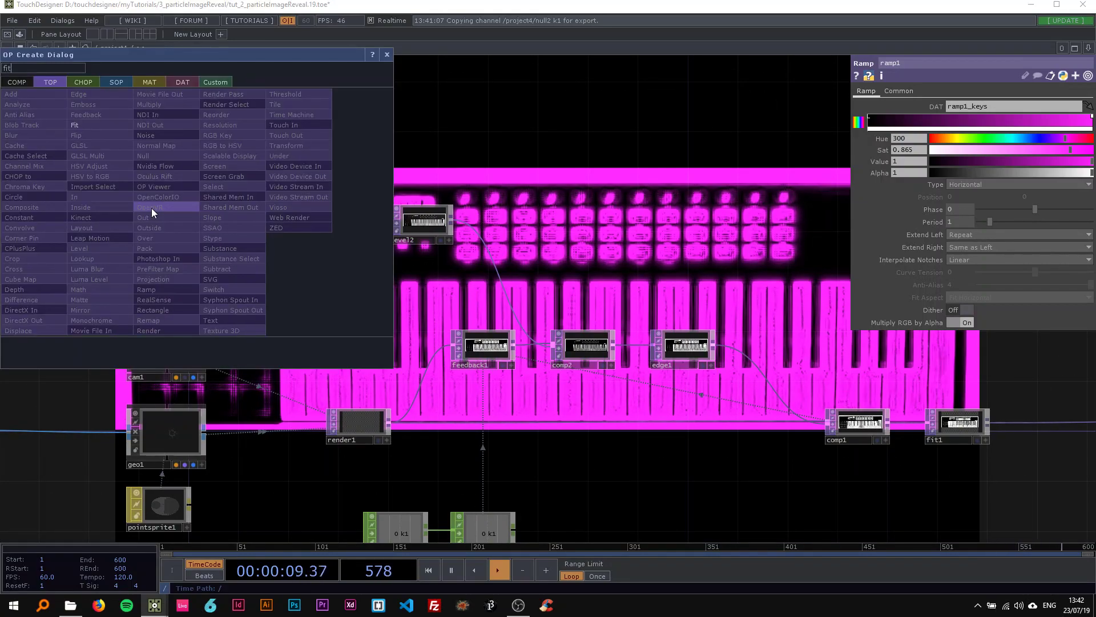
left_click(98, 123)
left_click(180, 217)
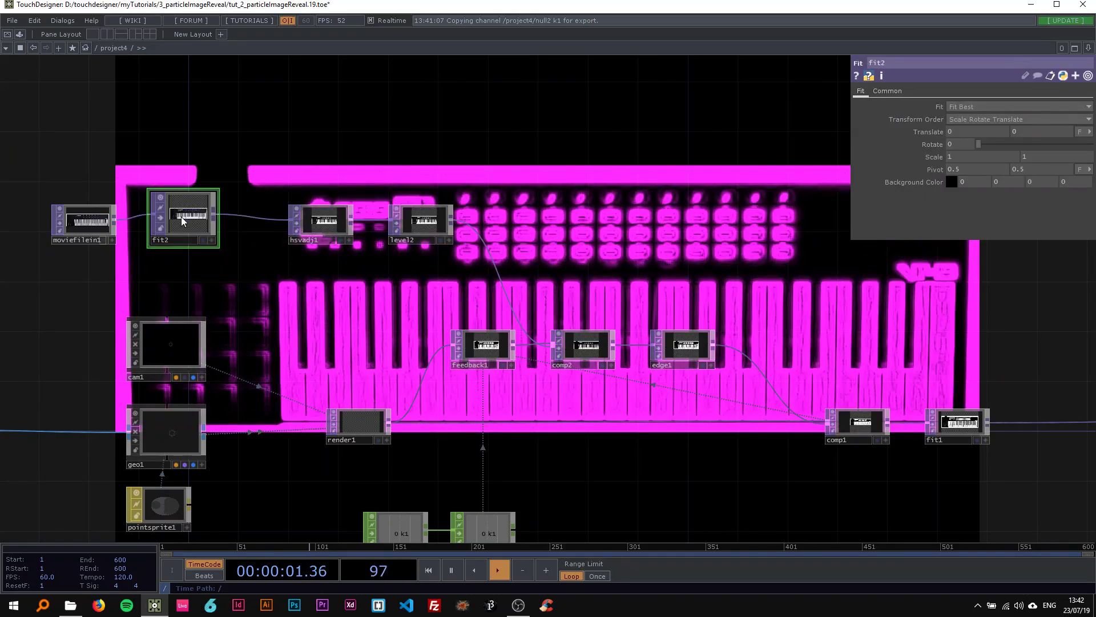
Change the custom output resolution of fit2 using a resolution preset and return to its fit settings
left_click(879, 93)
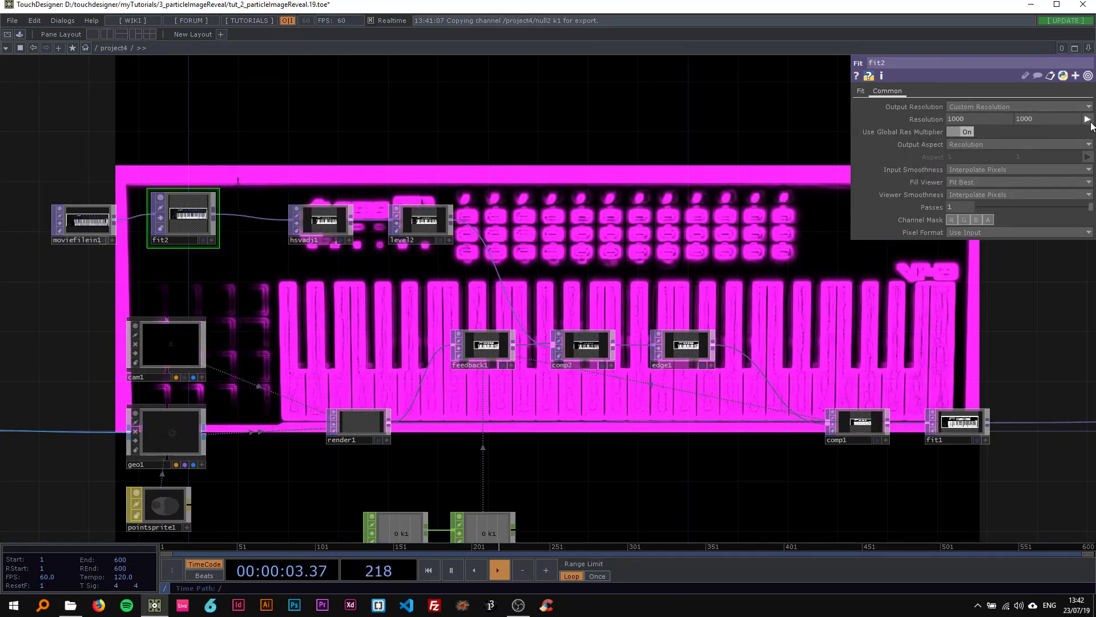
left_click(860, 91)
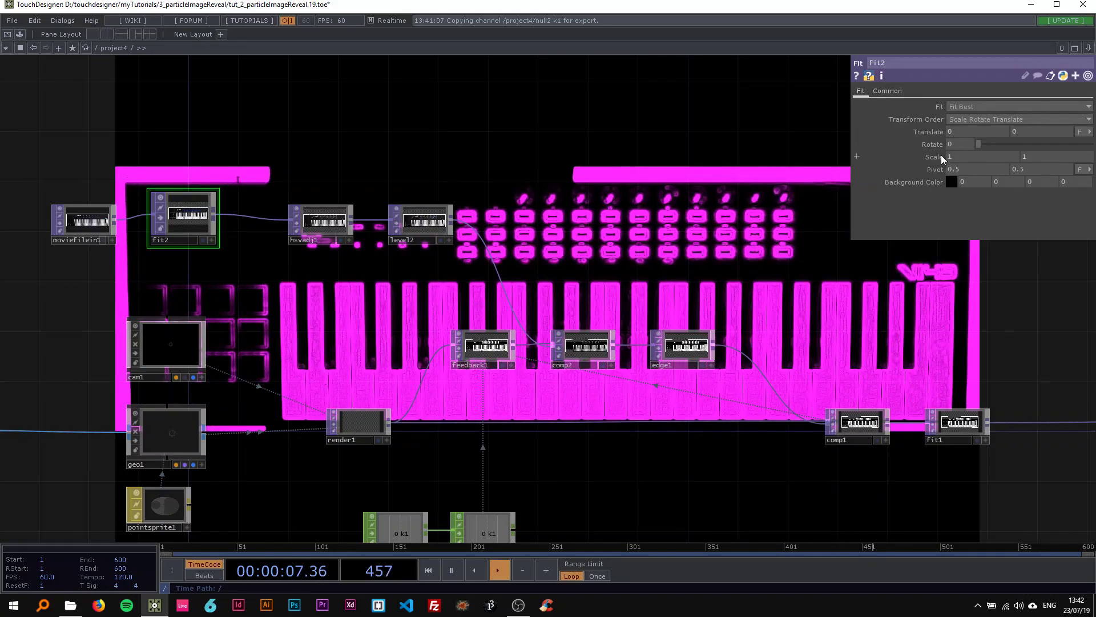
Scale the source image in fit2 to 0.7 both horizontally and vertically
left_click_drag(941, 156, 933, 143)
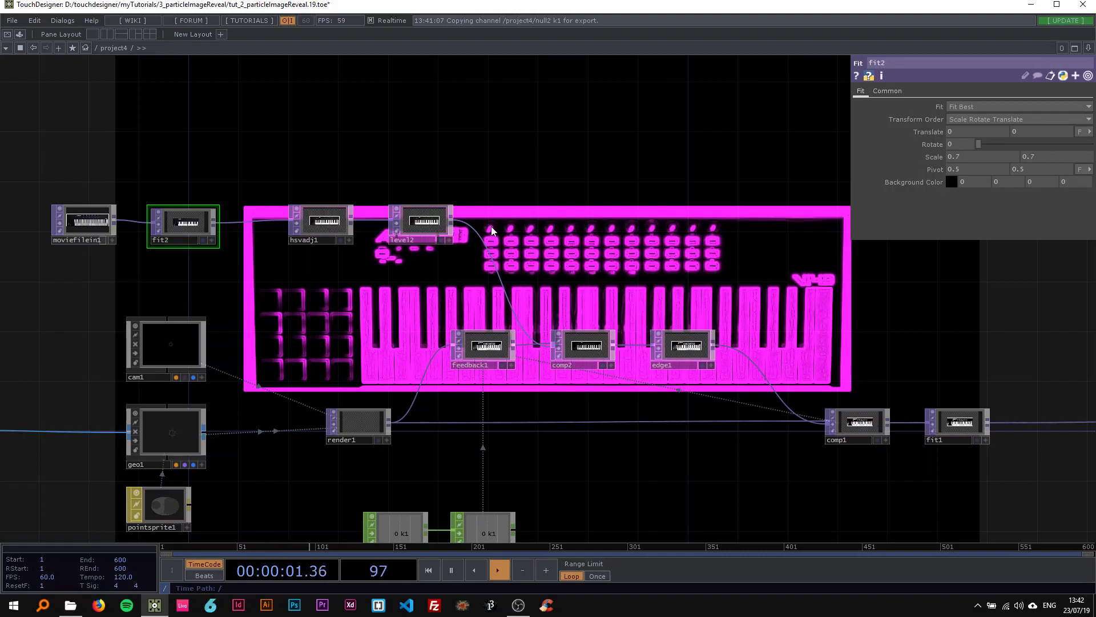
Set edge1's strength to 4.38 and both of its sample step values to 1.3
left_click_drag(632, 268, 423, 224)
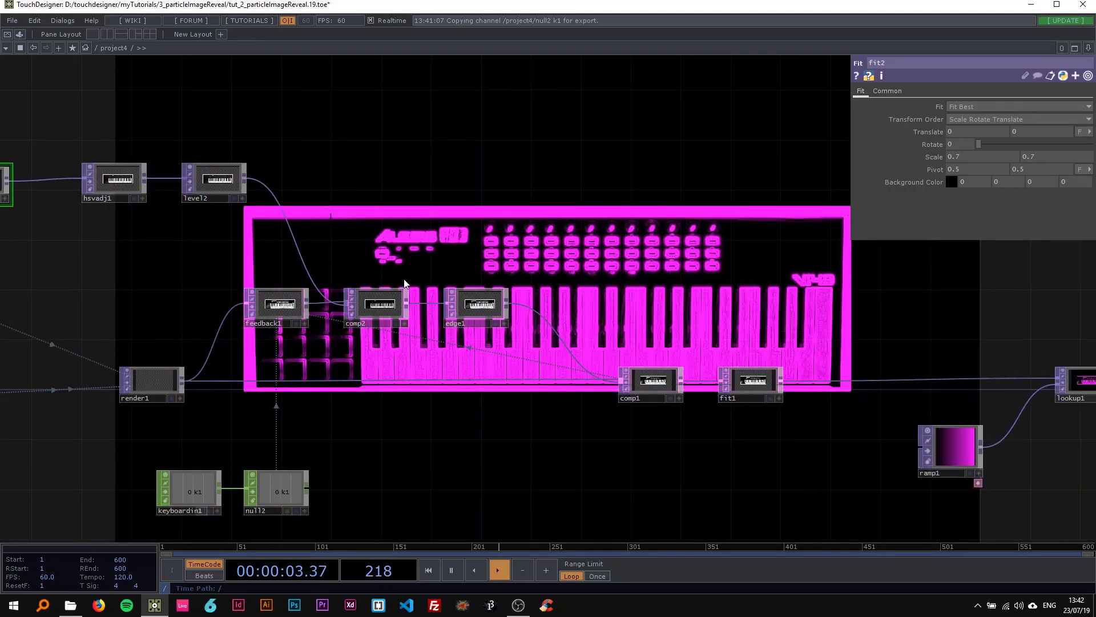
left_click(467, 309)
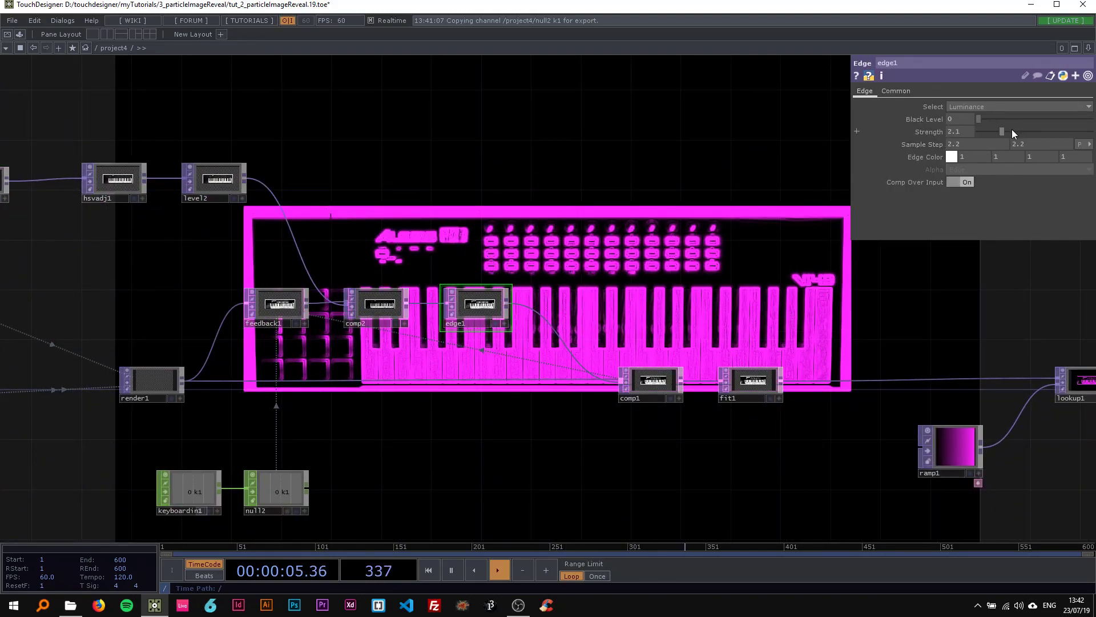
left_click_drag(1036, 132, 1028, 133)
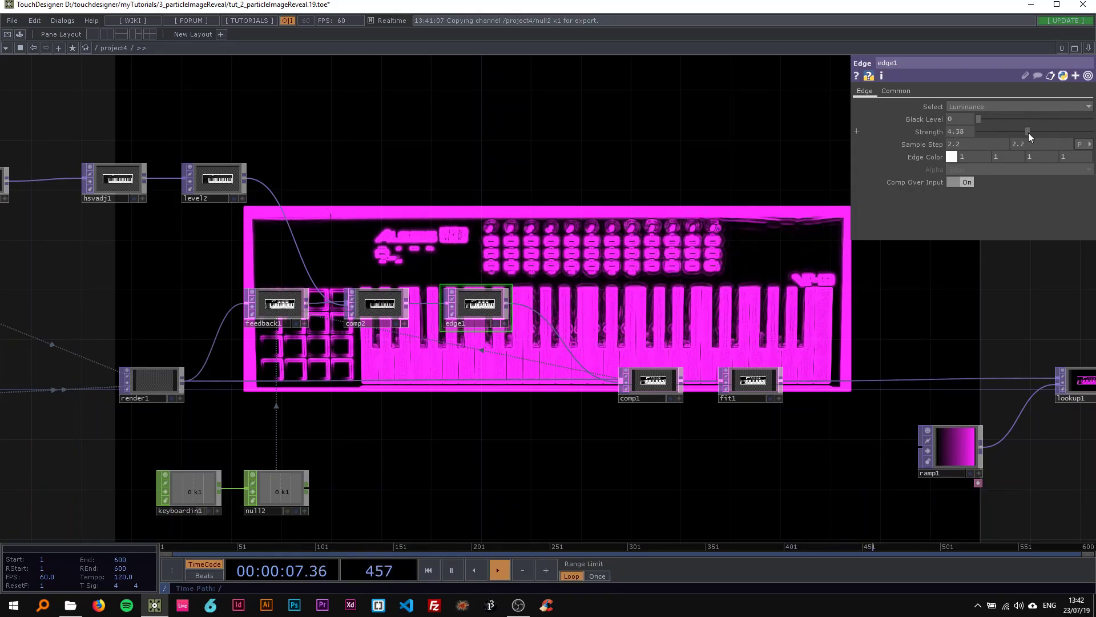
middle_click_drag(931, 142, 909, 133)
left_click_drag(652, 244, 735, 269)
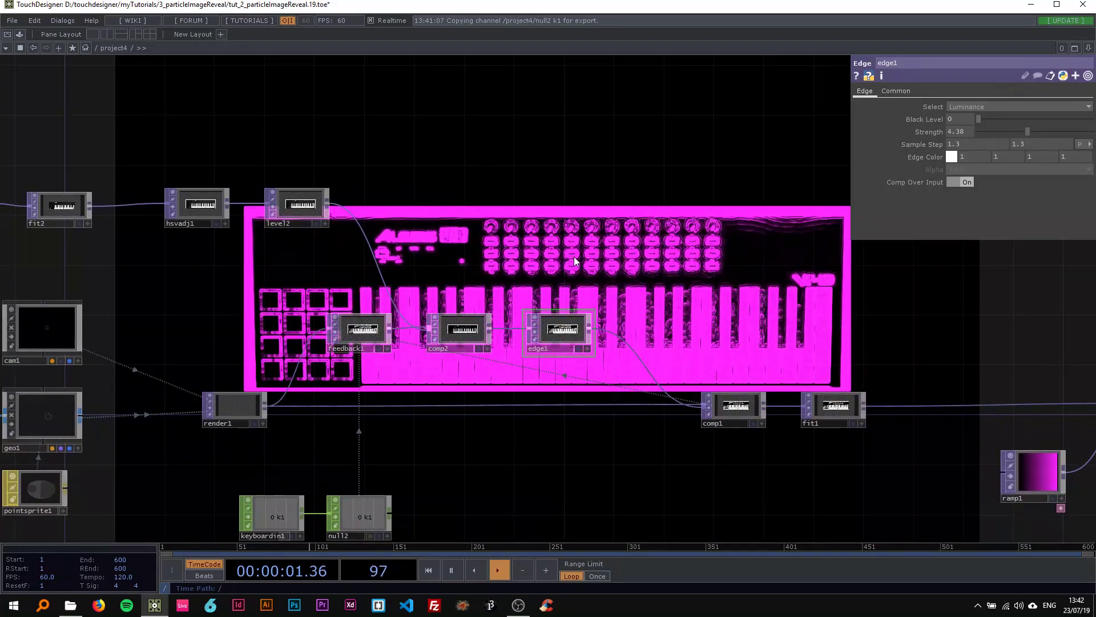
Raise Gamma 1 of level2 to 1.24 and check its brightened keyboard image up close
left_click_drag(574, 254, 431, 408)
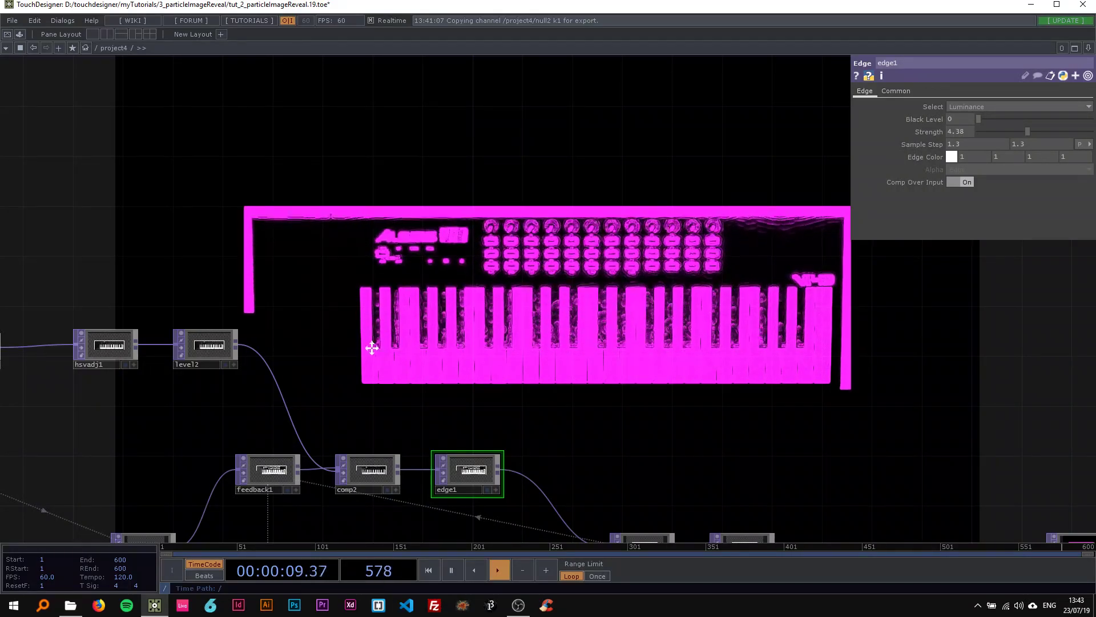
left_click_drag(372, 347, 356, 376)
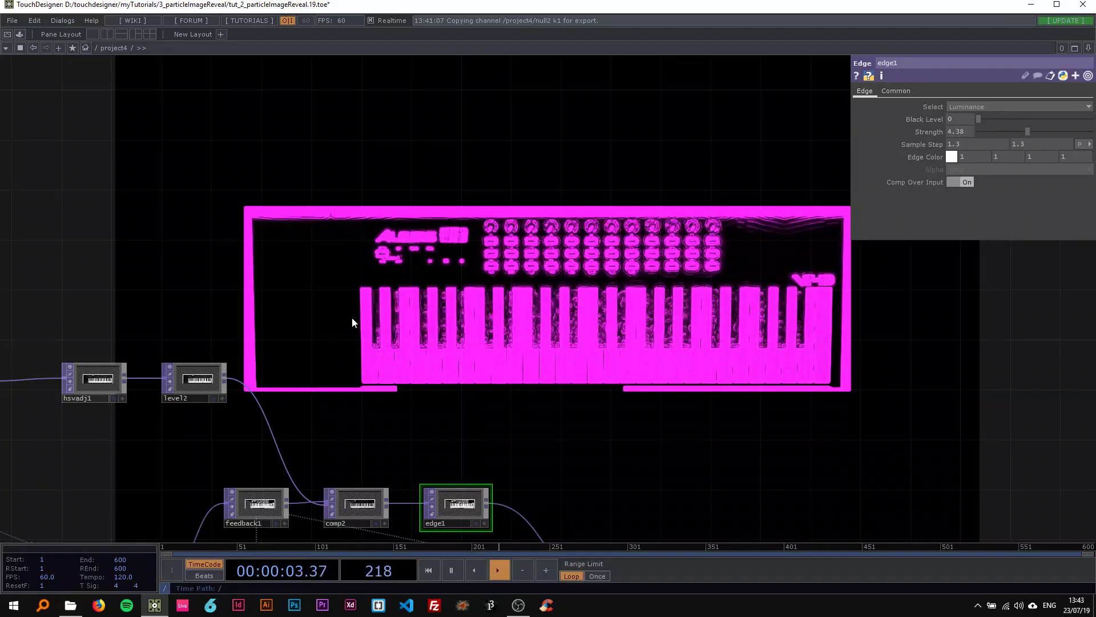
left_click_drag(433, 416, 497, 375)
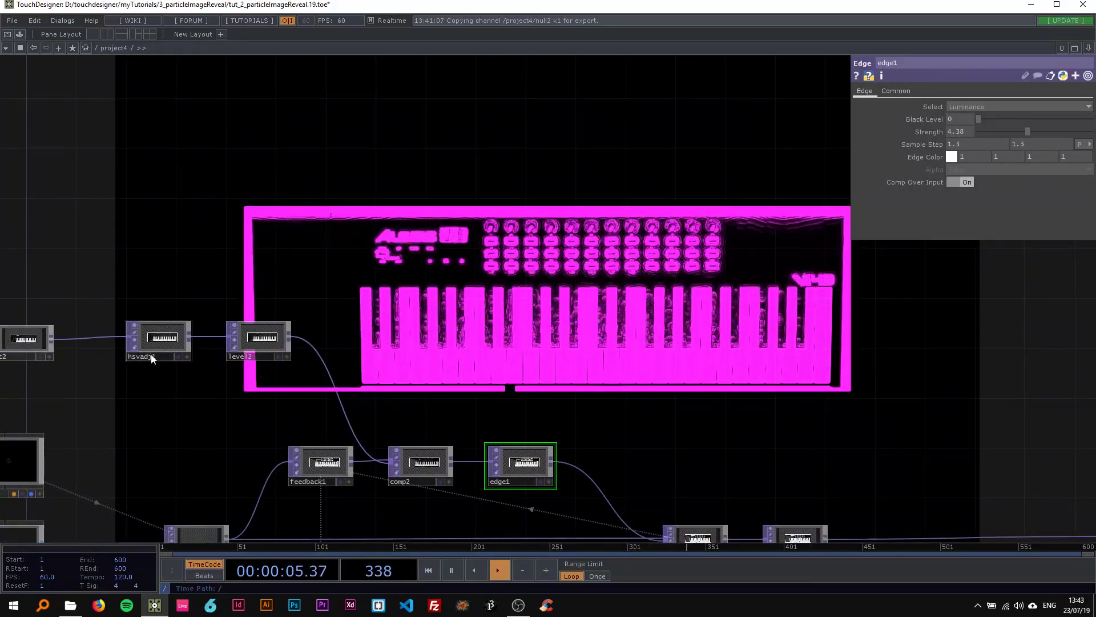
left_click_drag(152, 358, 304, 362)
left_click(380, 340)
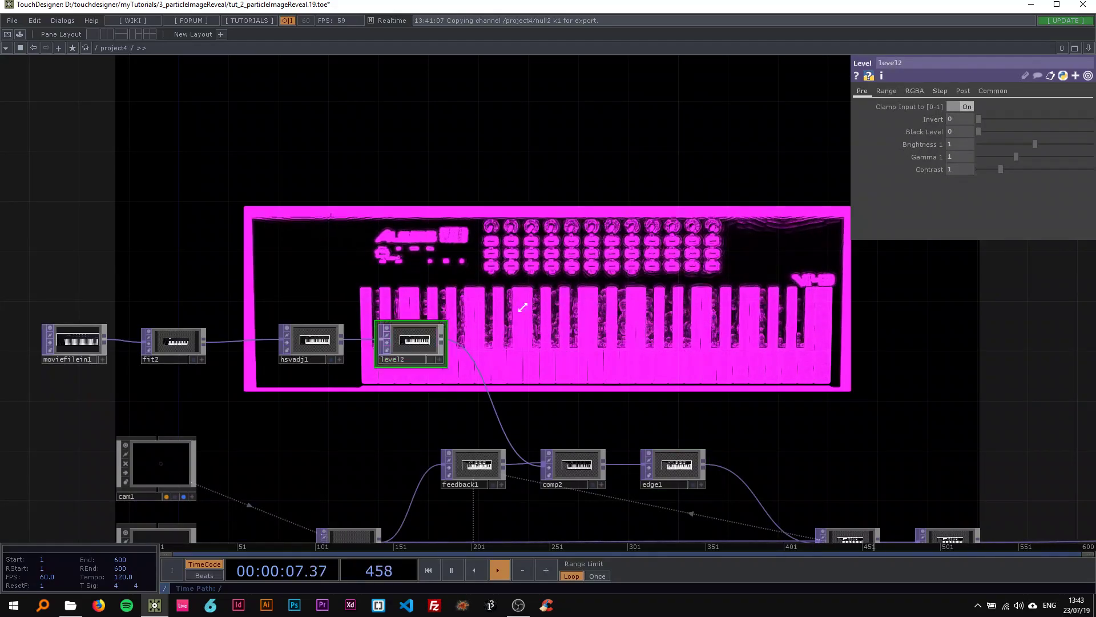
left_click_drag(1017, 157, 1025, 156)
scroll(512, 354, "up", 5)
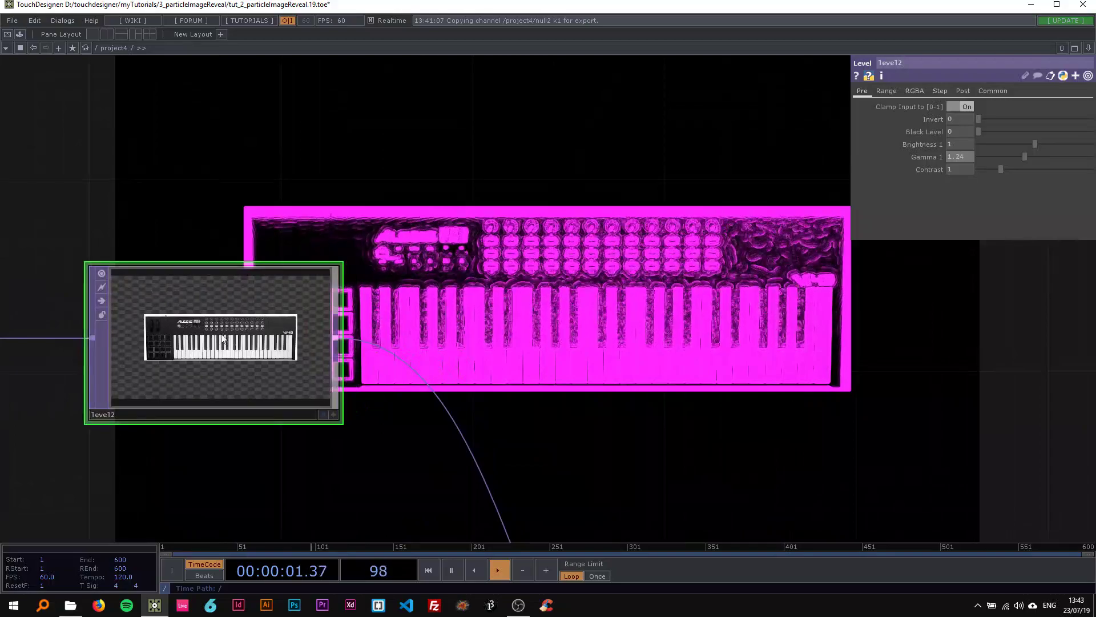
Examine the replayed particle reveal of the keyboard picture and look over the network from moviefilein1 to the background output
scroll(388, 331, "down", 5)
left_click_drag(532, 297, 358, 283)
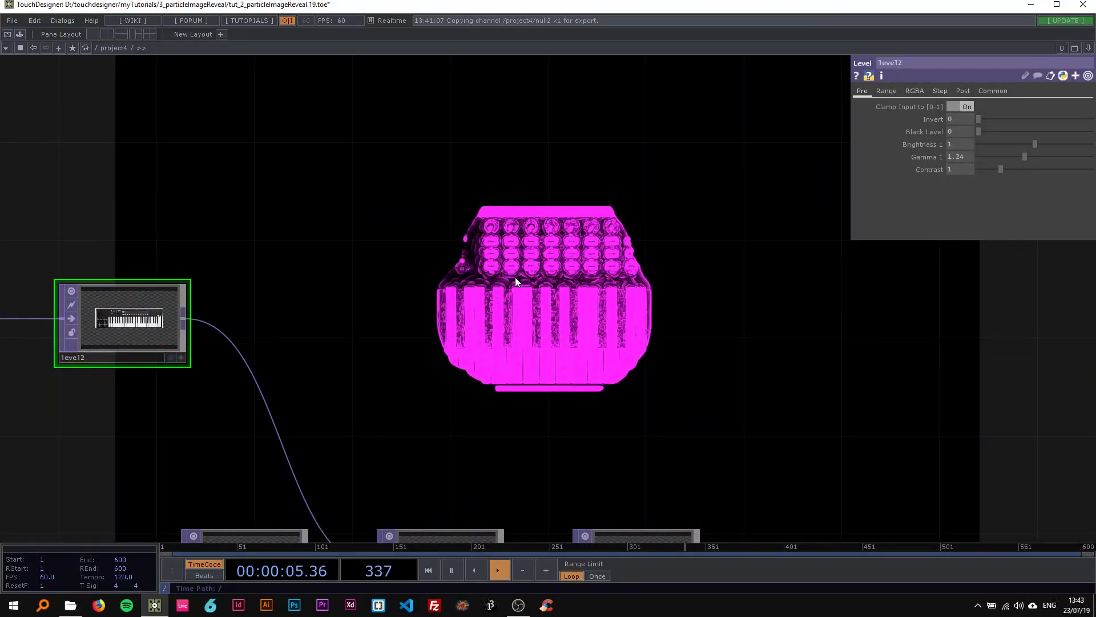
scroll(571, 320, "down", 4)
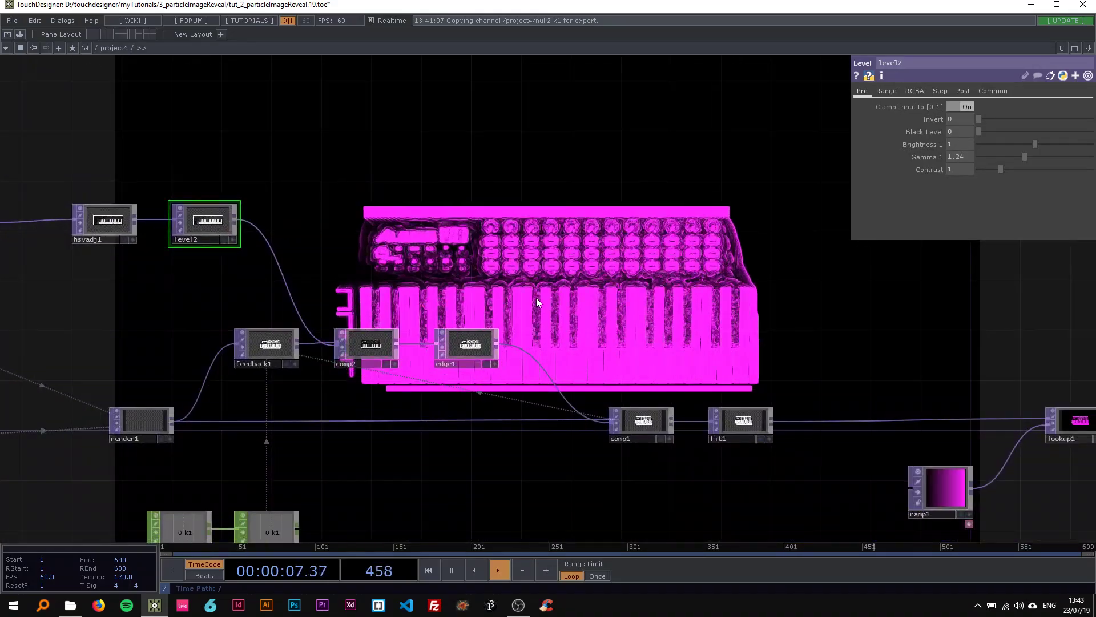
left_click_drag(536, 297, 501, 326)
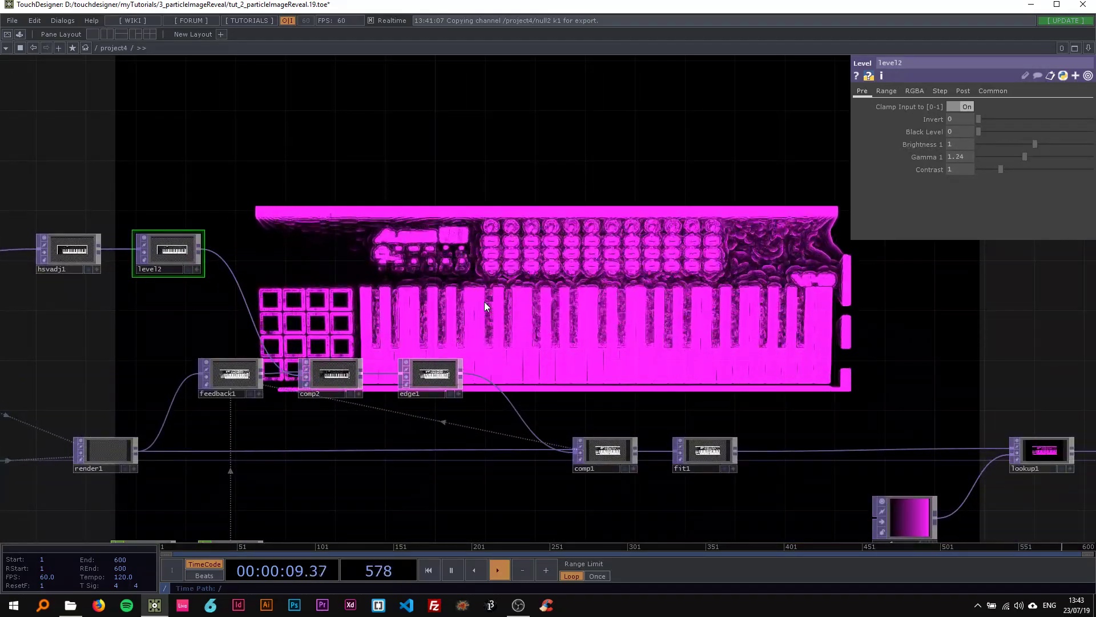
scroll(484, 301, "down", 4)
left_click_drag(680, 322, 379, 262)
scroll(368, 263, "down", 3)
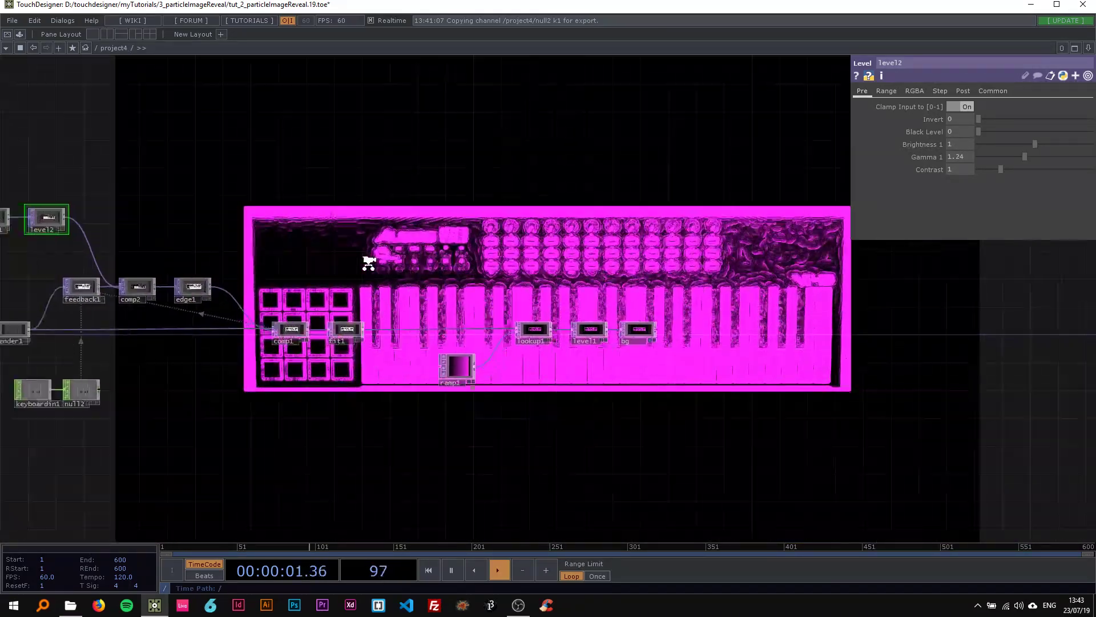
left_click_drag(285, 248, 465, 310)
scroll(663, 302, "down", 3)
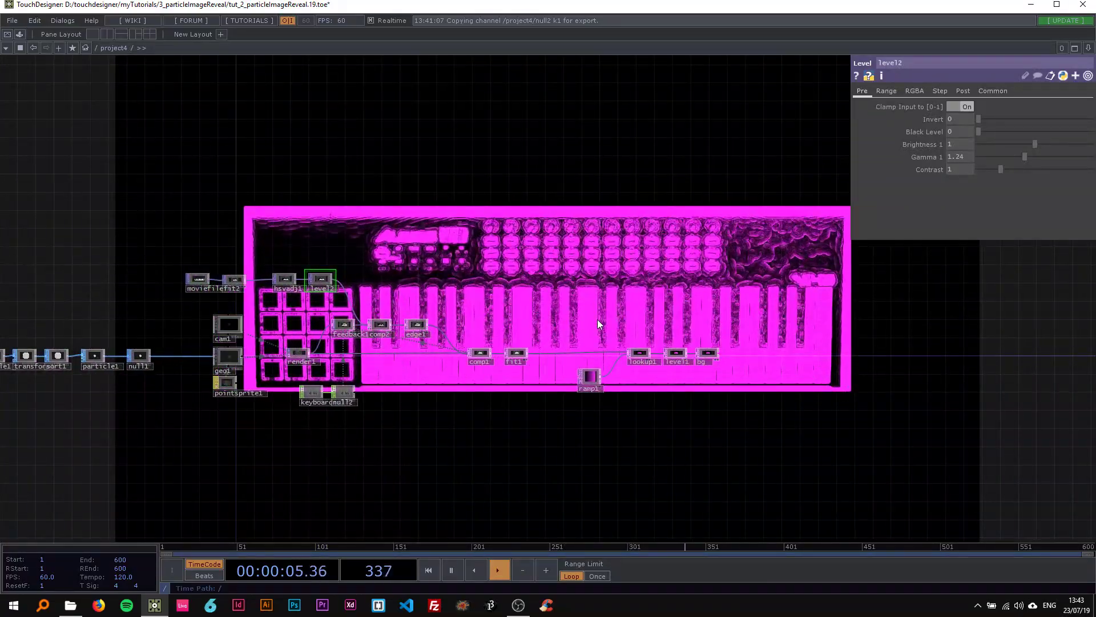
scroll(588, 319, "up", 2)
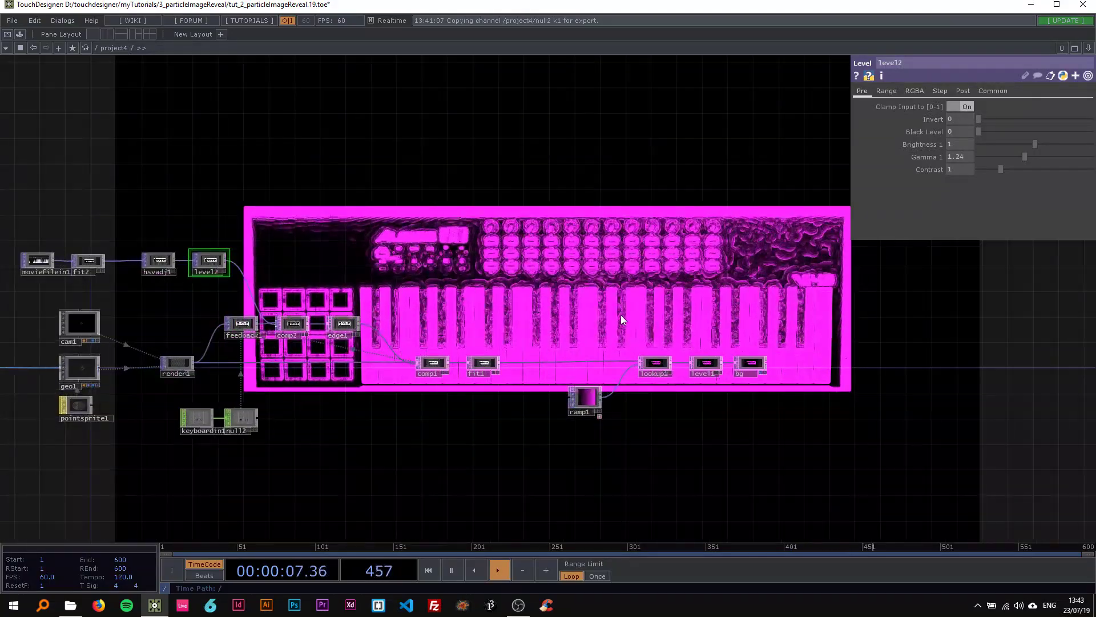
left_click_drag(622, 320, 578, 327)
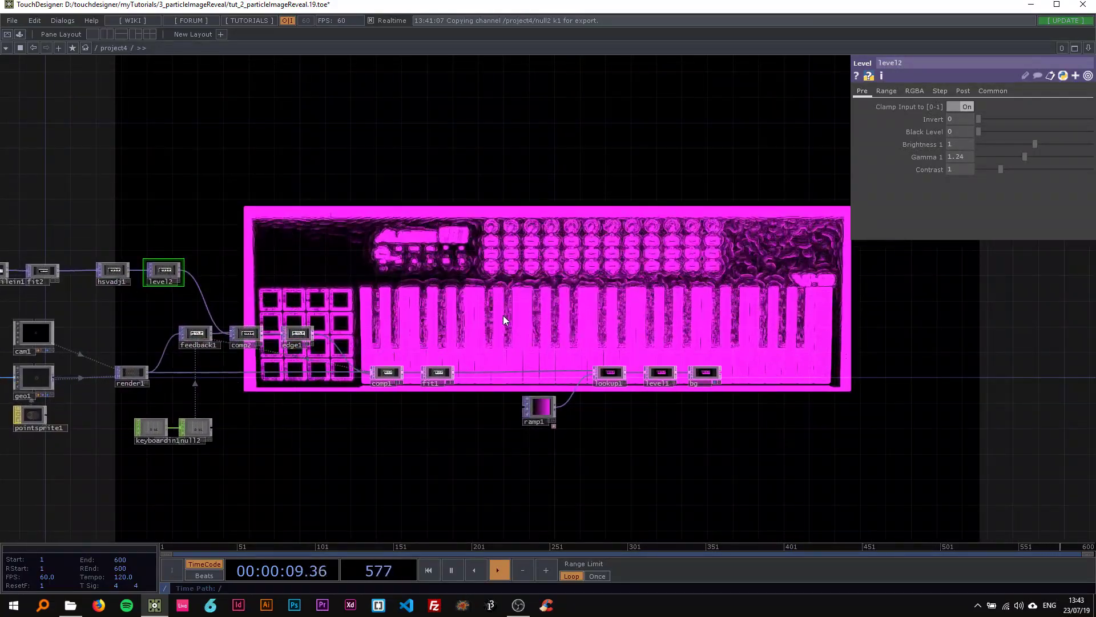